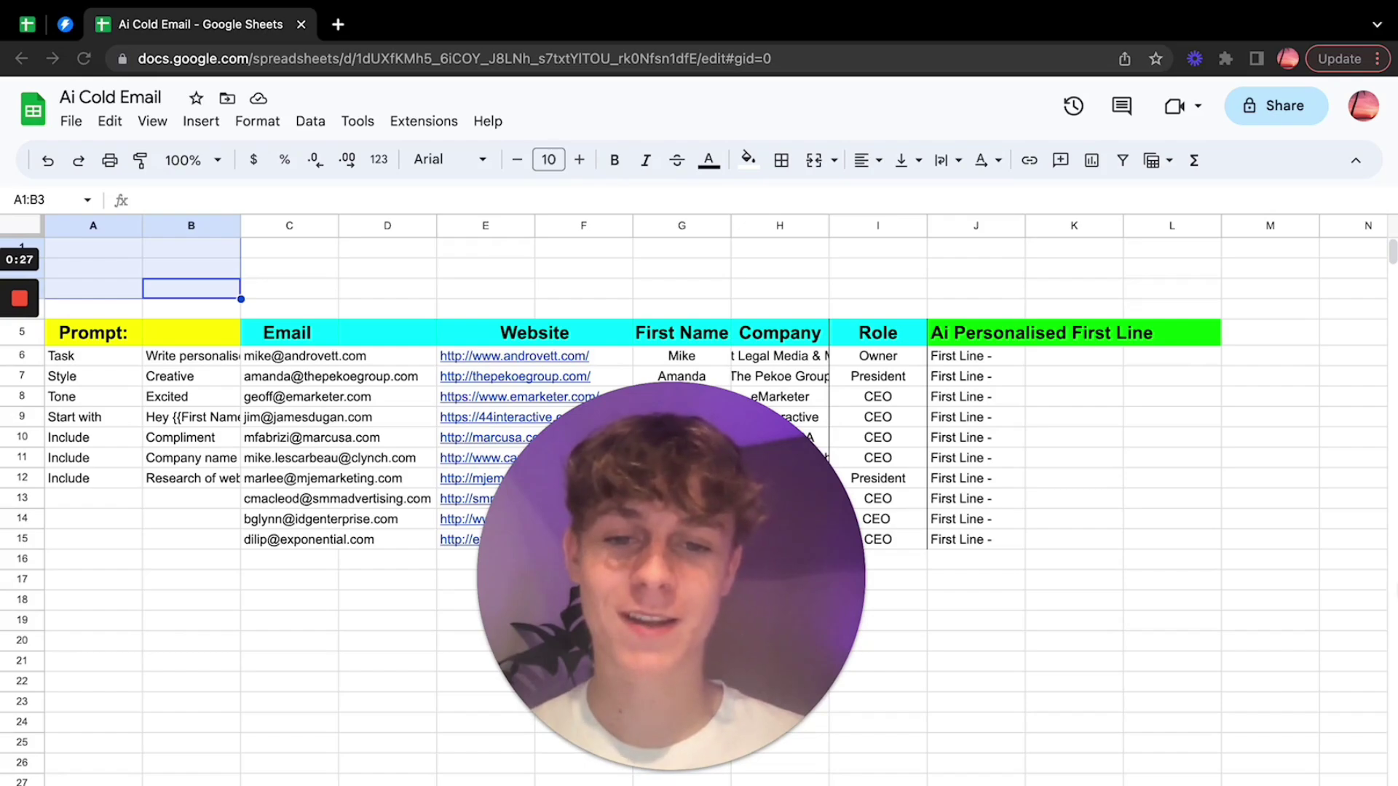
{"action": "mouse_move", "coordinate": [582, 604]}
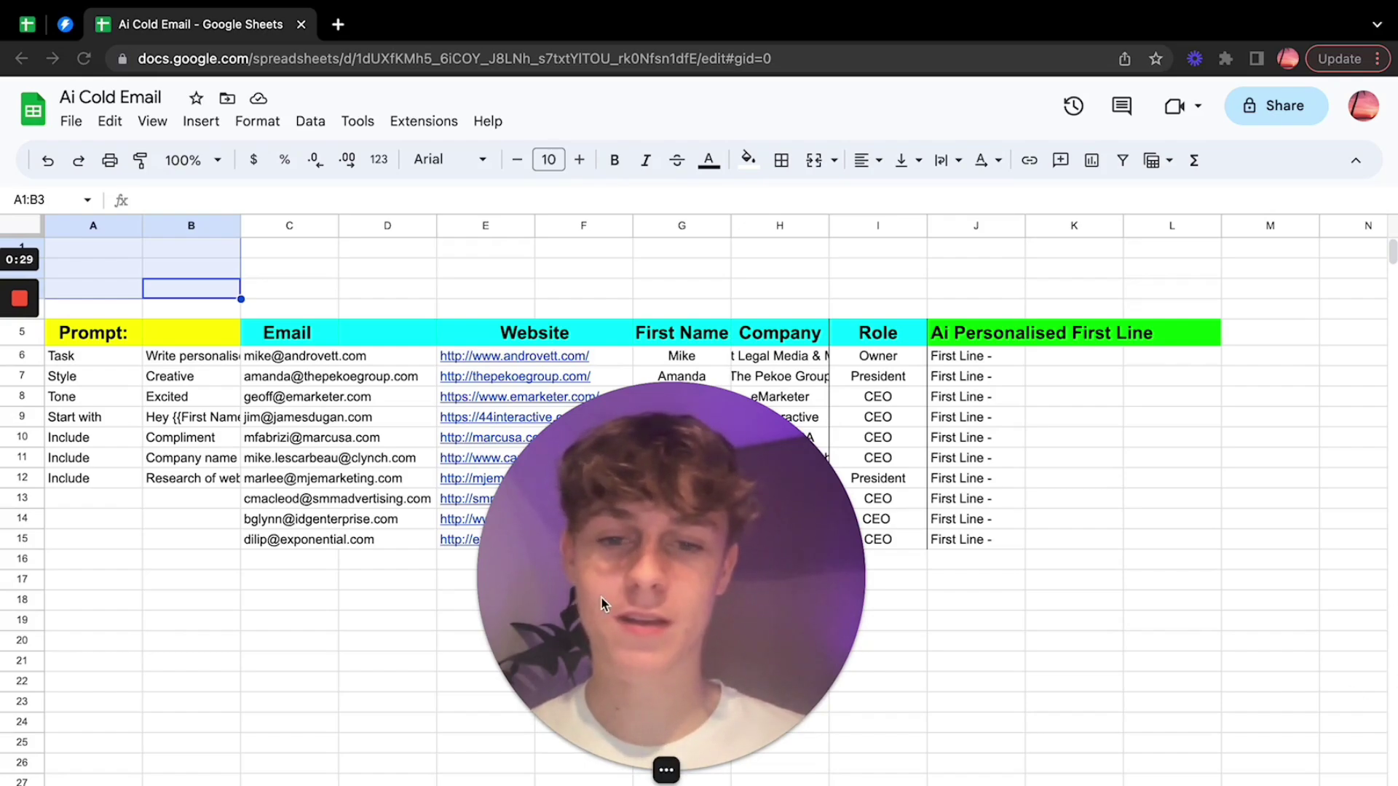
{"action": "left_click", "coordinate": [666, 770]}
{"action": "left_click", "coordinate": [630, 770]}
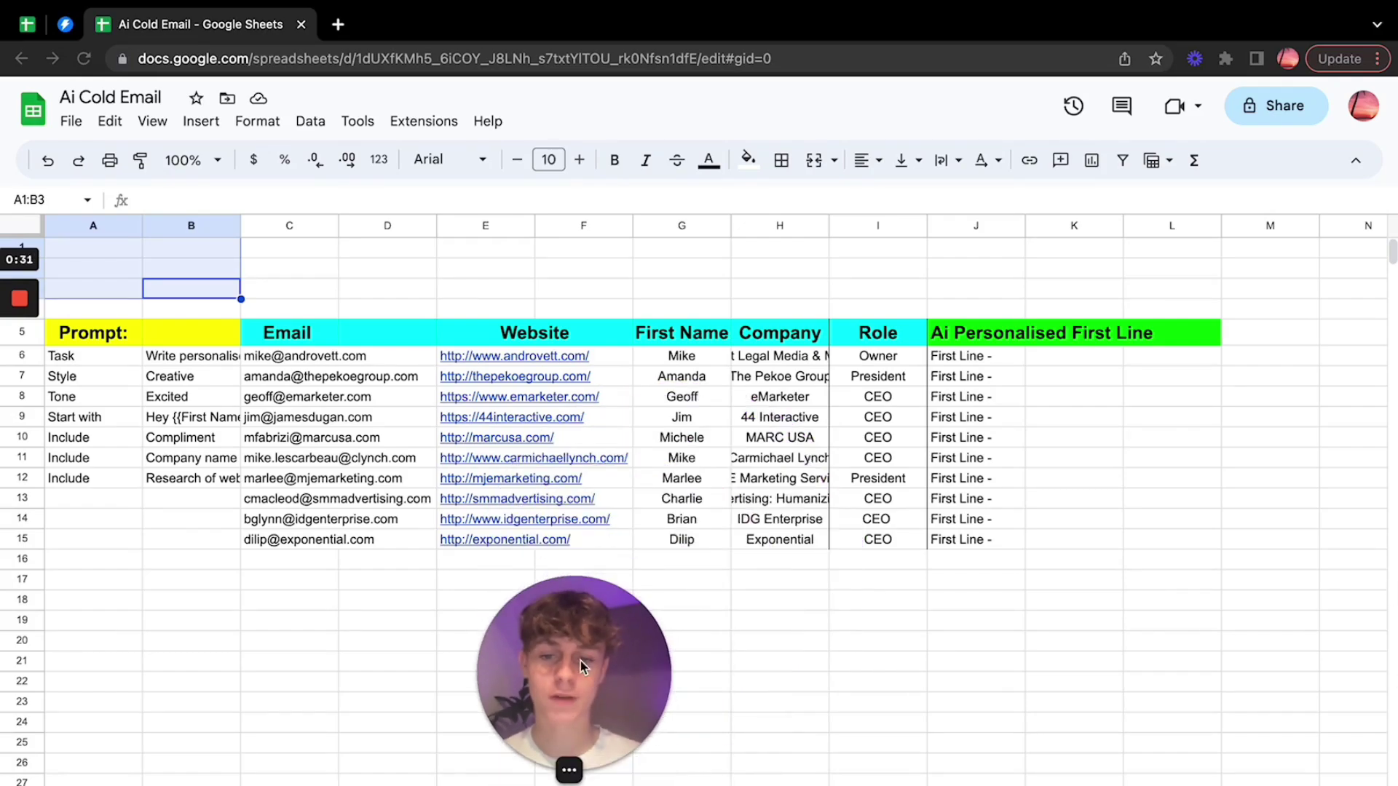
{"action": "left_click_drag", "start_coordinate": [579, 661], "coordinate": [717, 667]}
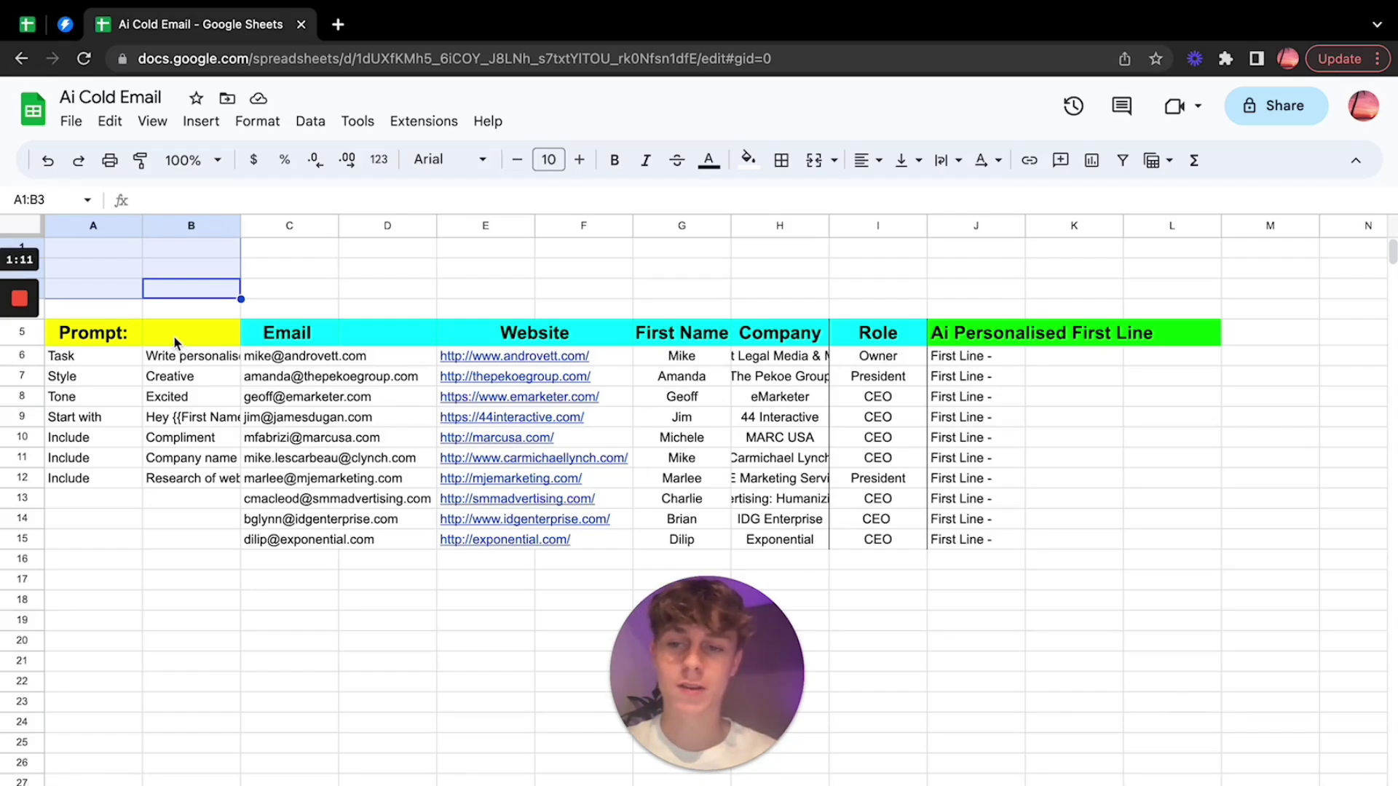
{"action": "left_click", "coordinate": [90, 340]}
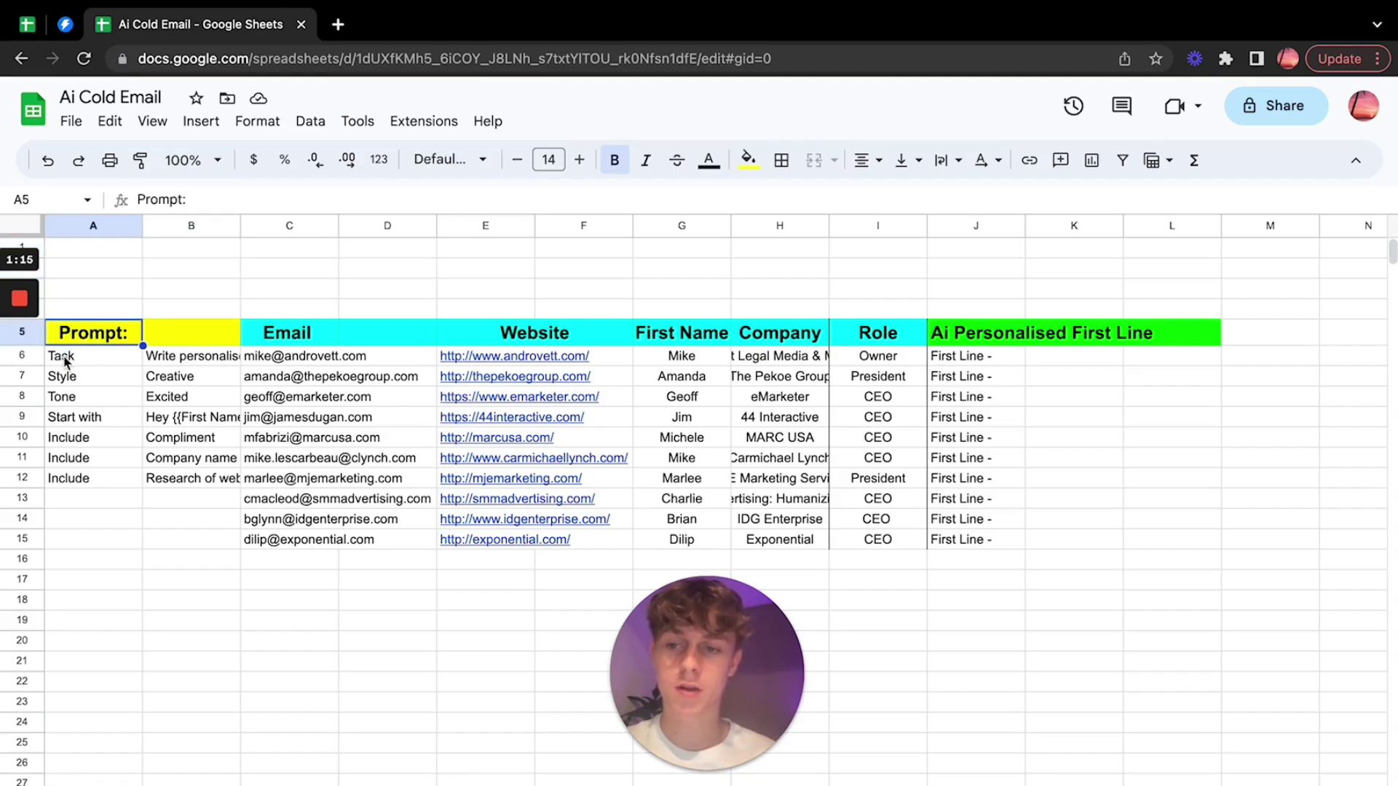
{"action": "left_click", "coordinate": [64, 356]}
{"action": "left_click", "coordinate": [67, 378]}
{"action": "left_click", "coordinate": [70, 396]}
{"action": "left_click", "coordinate": [74, 422]}
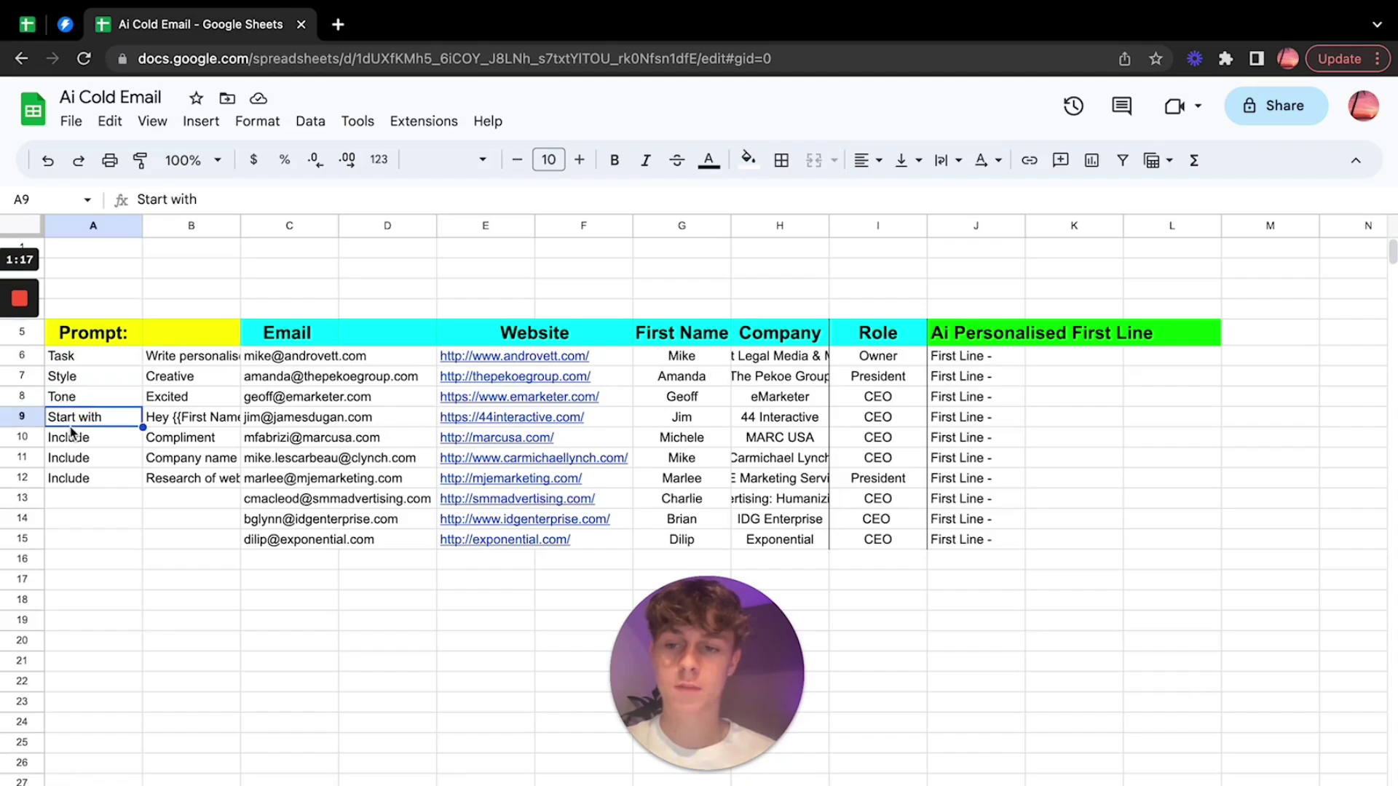
{"action": "left_click", "coordinate": [77, 456]}
{"action": "left_click", "coordinate": [76, 476]}
{"action": "mouse_move", "coordinate": [263, 496]}
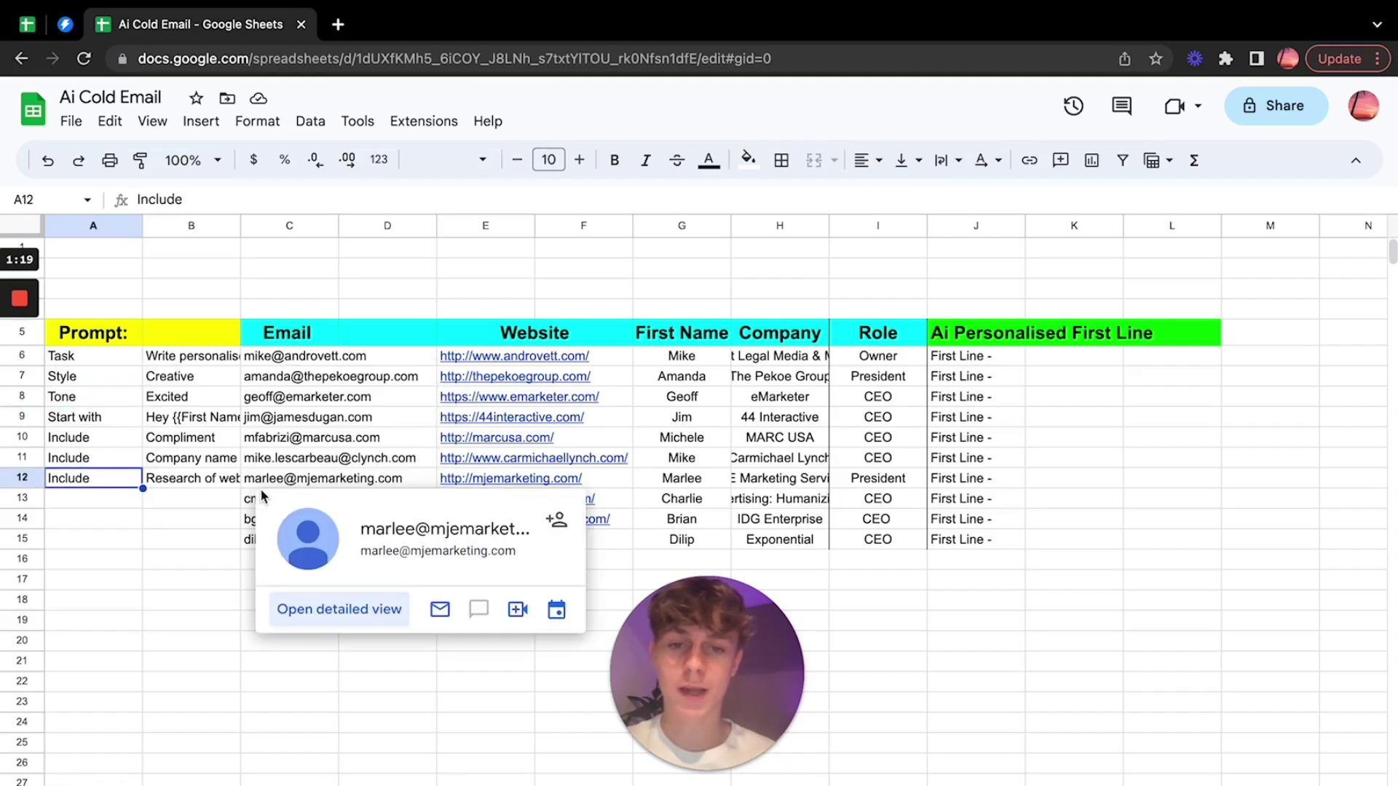
{"action": "left_click", "coordinate": [220, 568]}
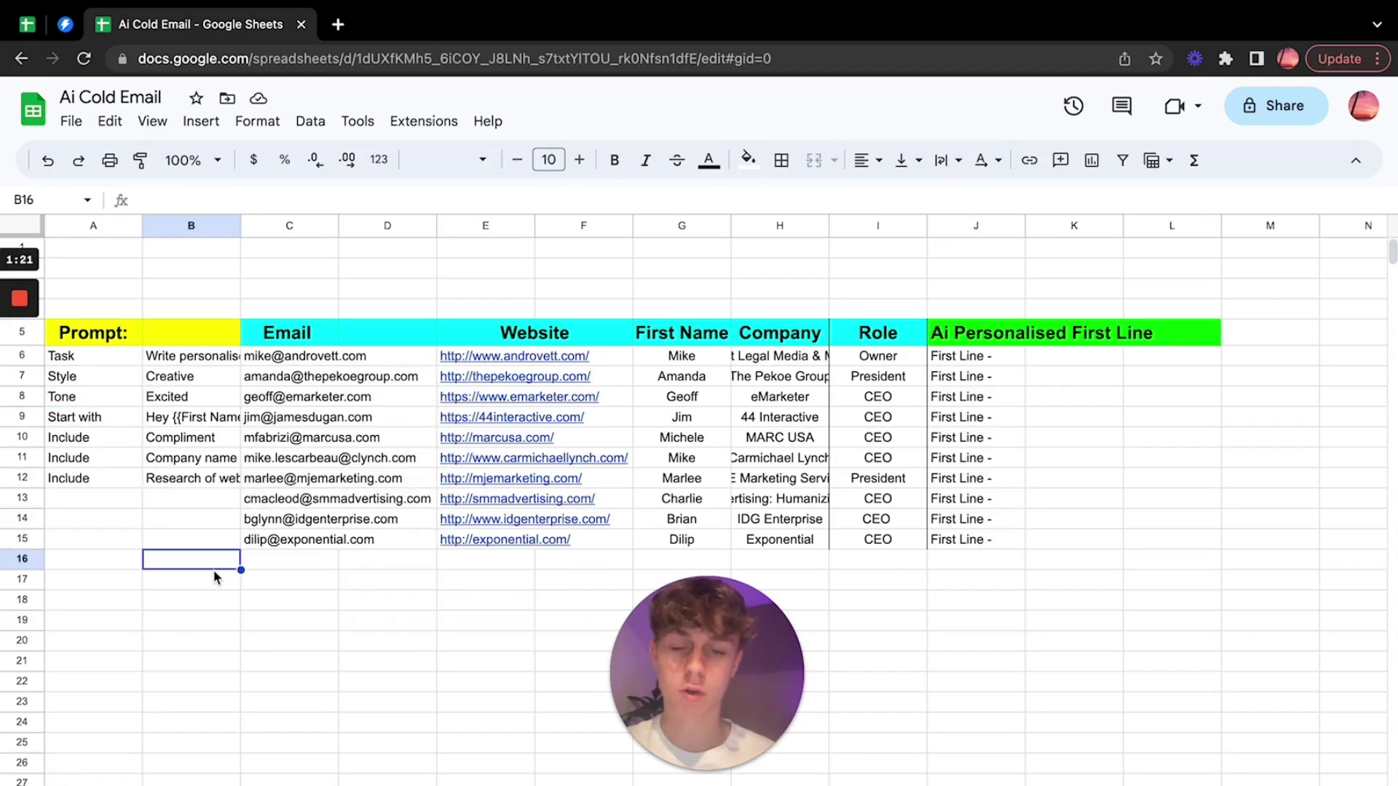
{"action": "left_click", "coordinate": [422, 122]}
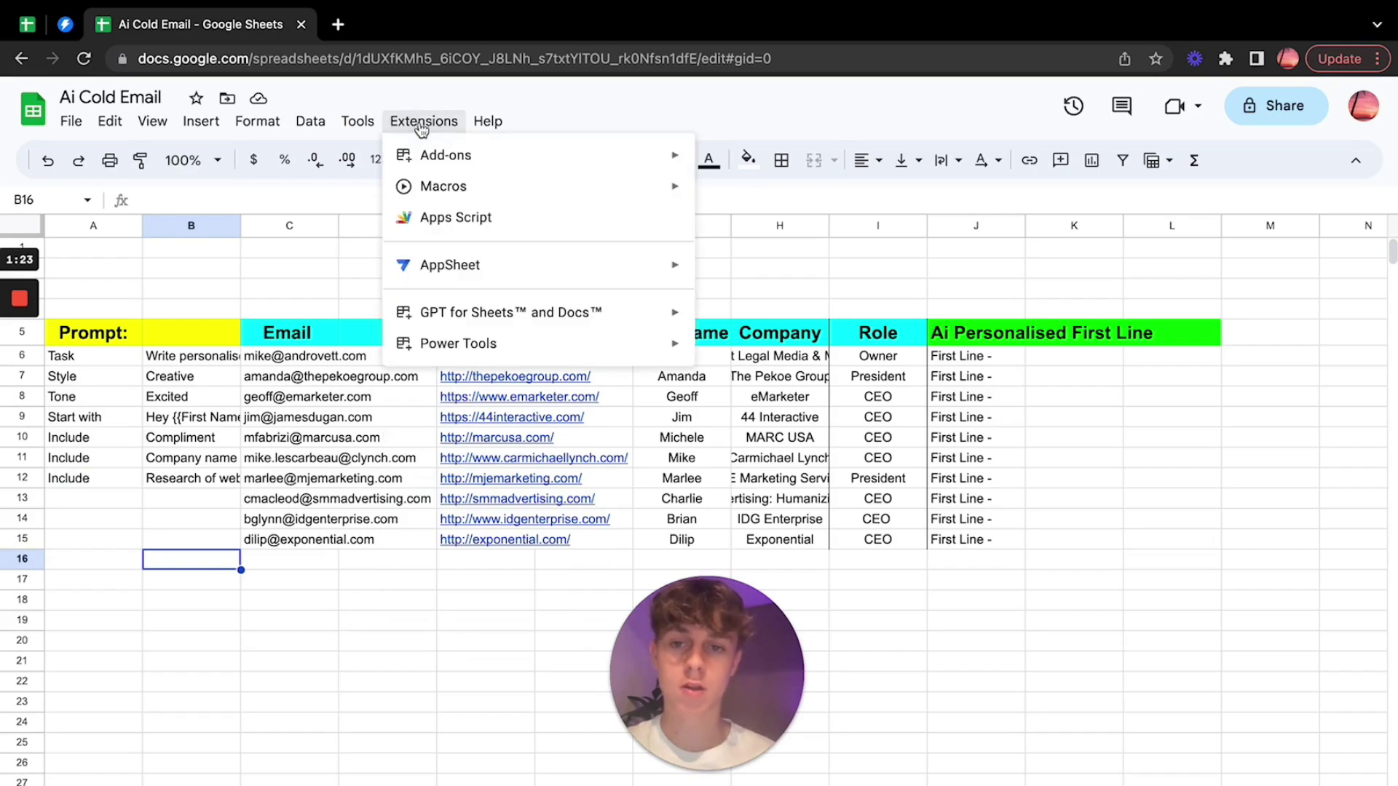
{"action": "mouse_move", "coordinate": [433, 156]}
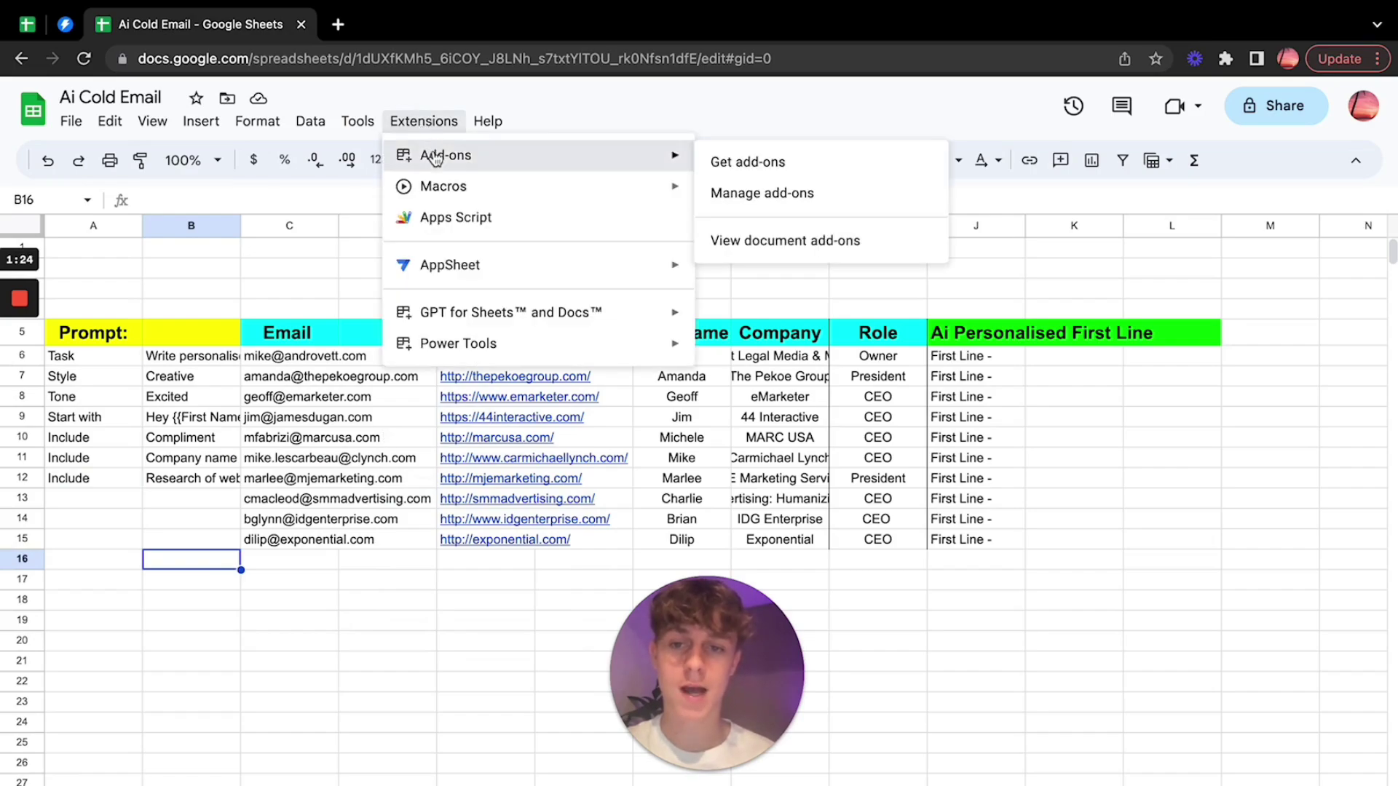
{"action": "left_click", "coordinate": [748, 162]}
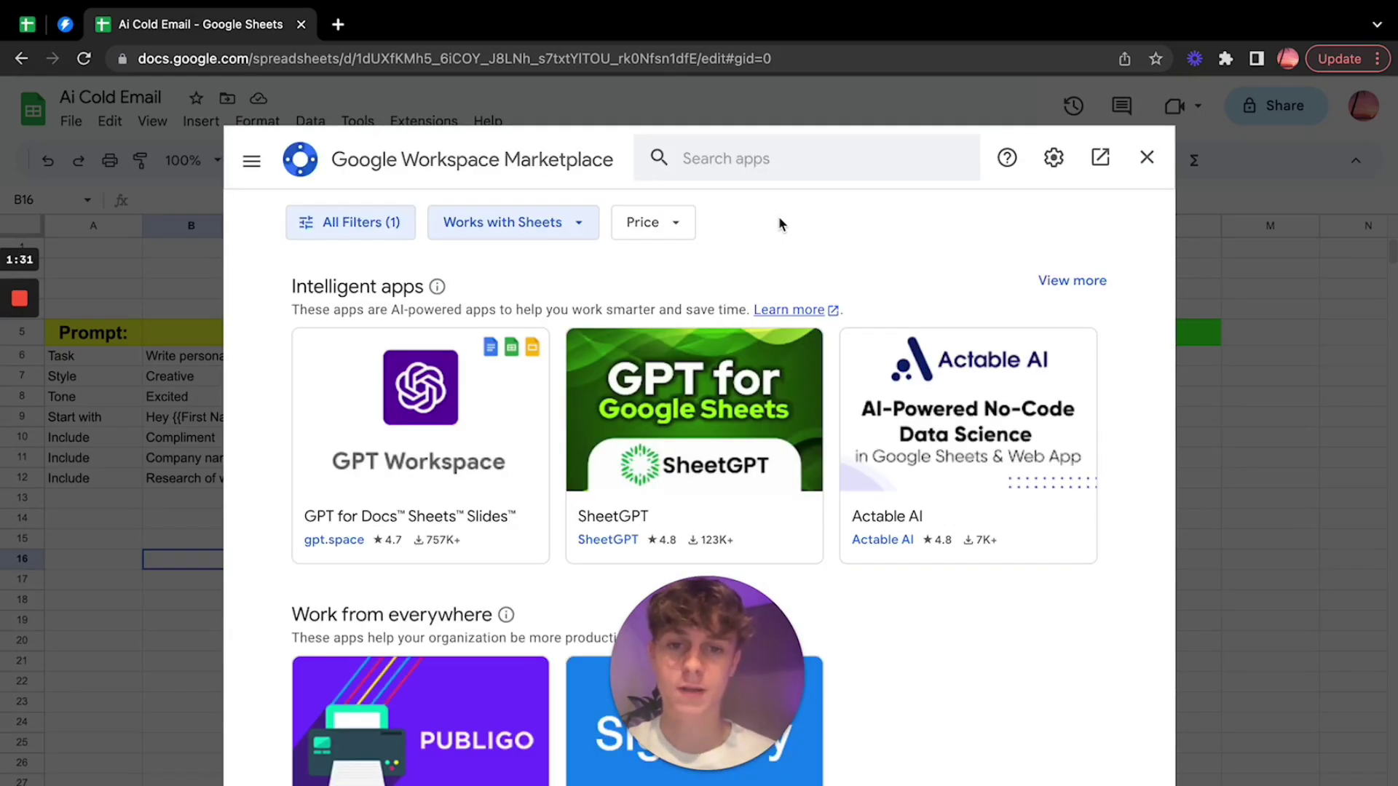
{"action": "left_click", "coordinate": [716, 157]}
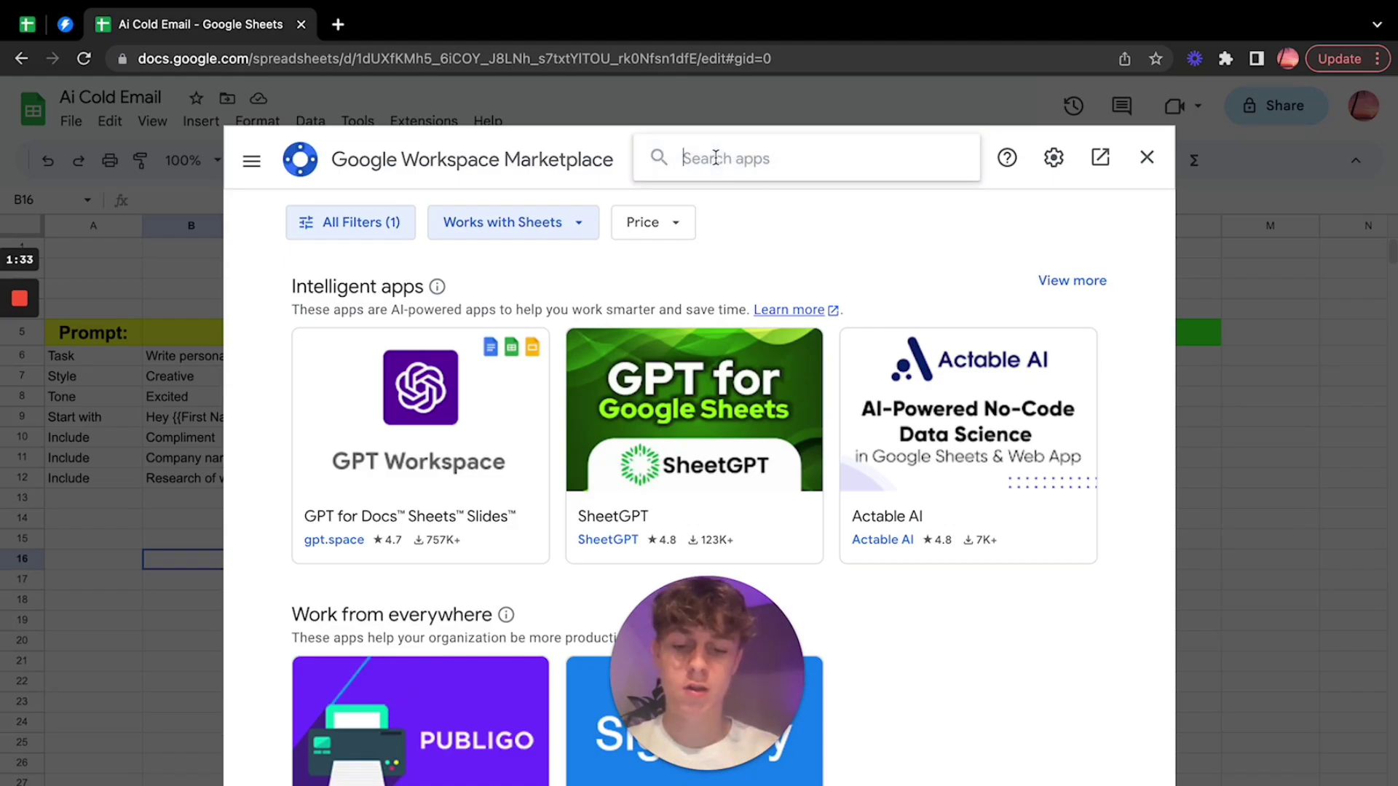
{"action": "type", "text": "chatg"}
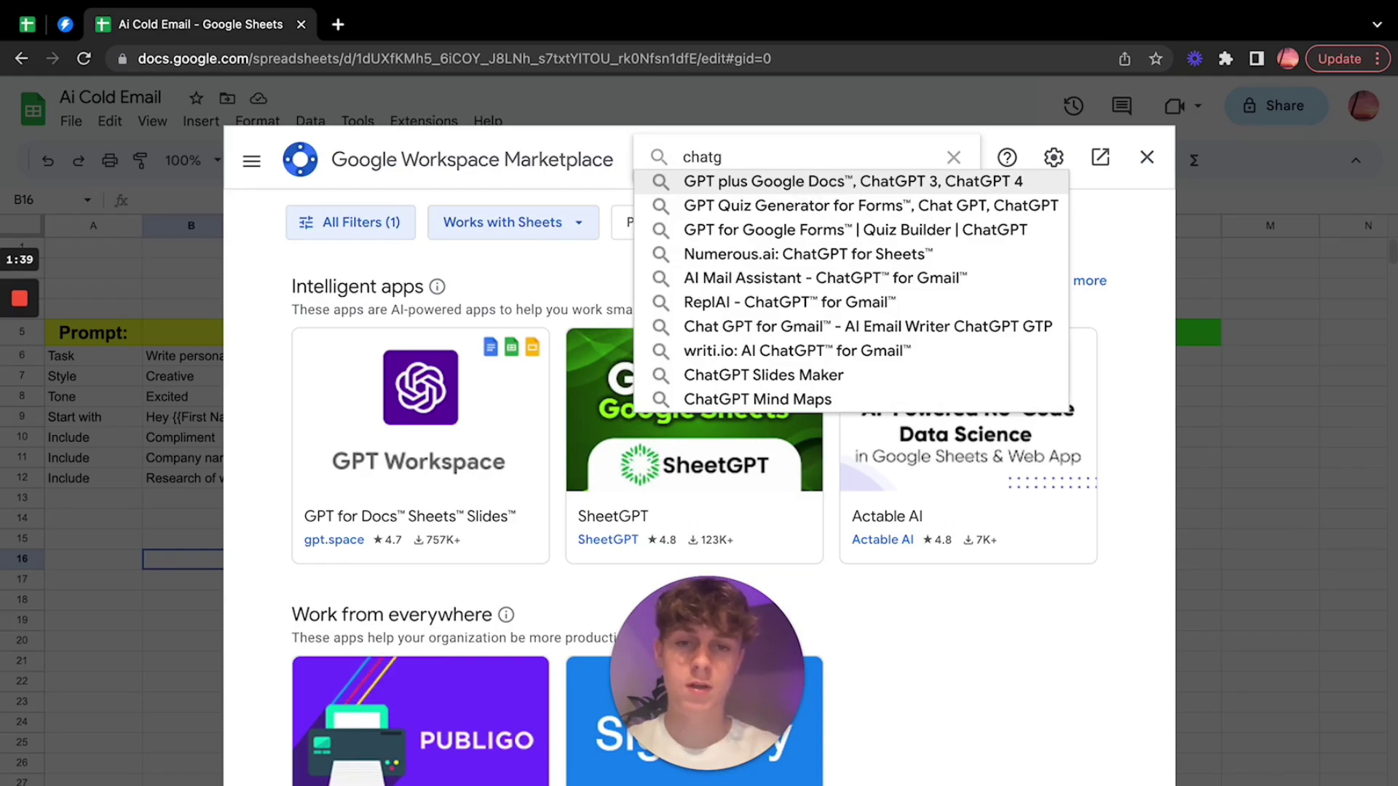
{"action": "type", "text": "pt for "}
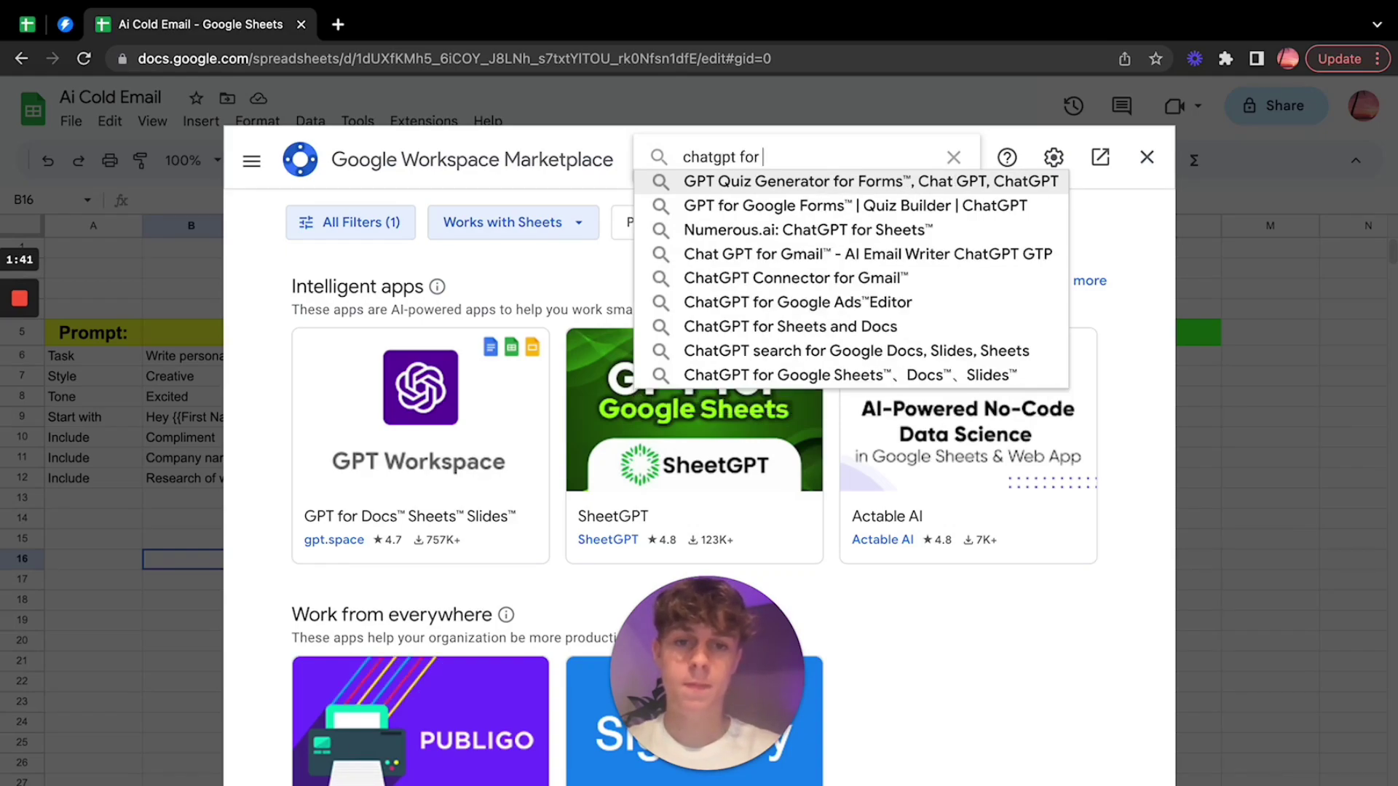
{"action": "type", "text": "s"}
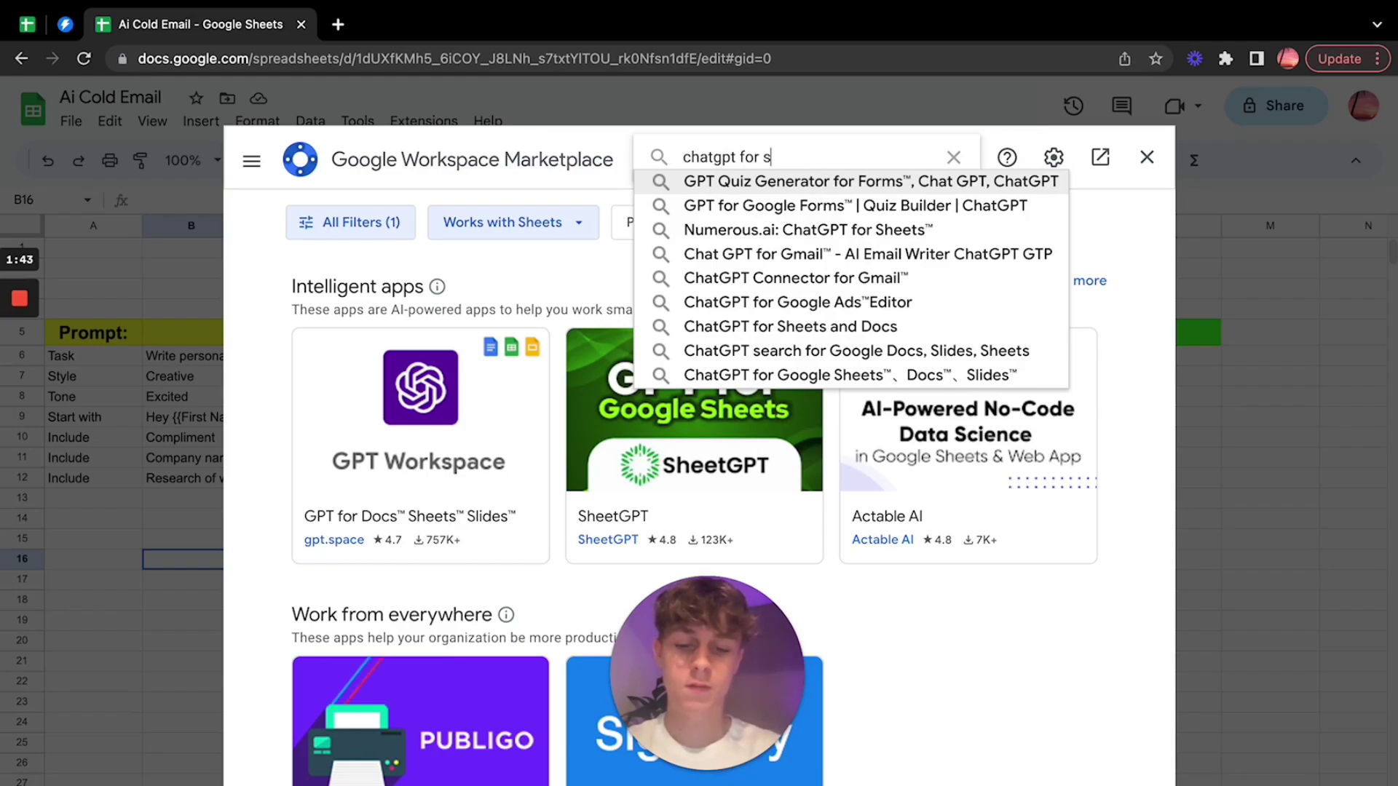
{"action": "type", "text": "heets"}
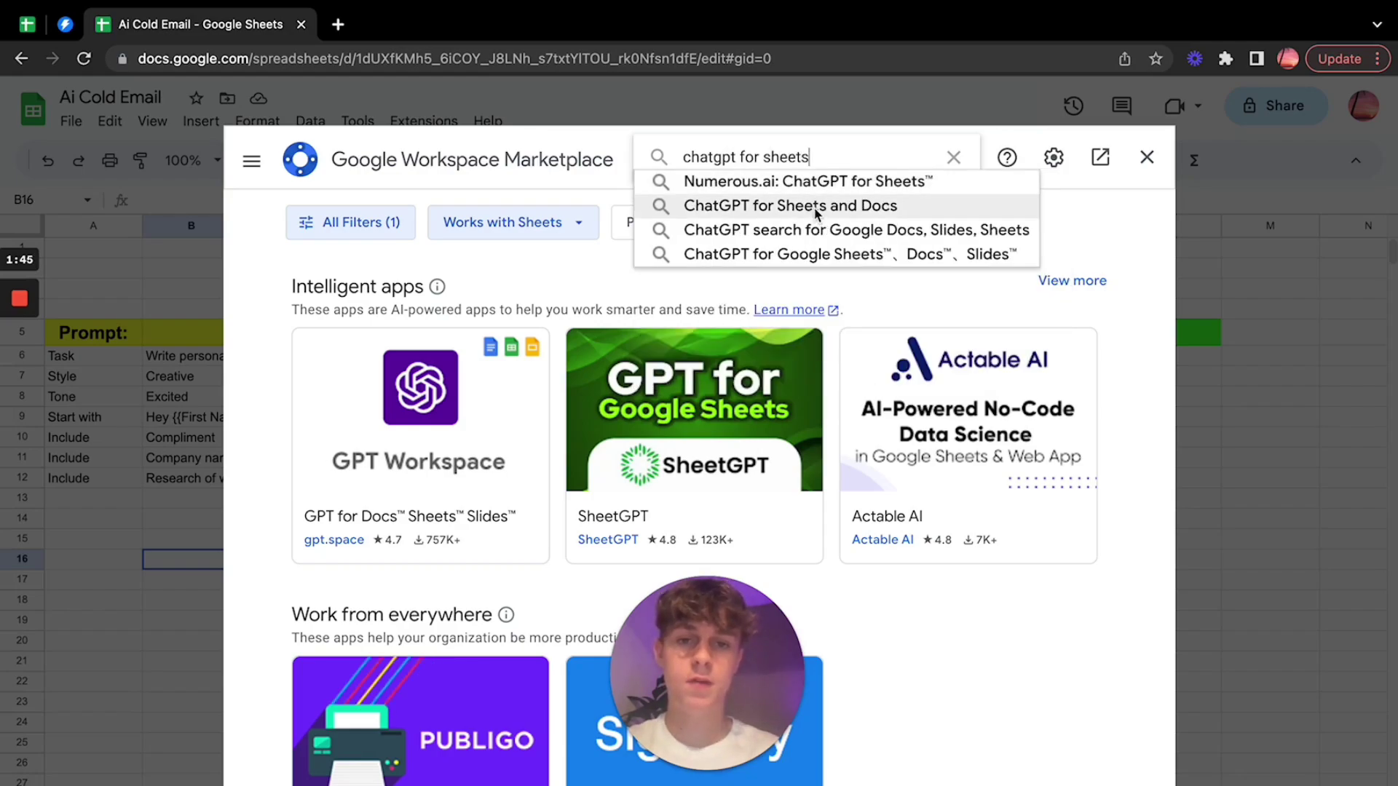
{"action": "left_click", "coordinate": [814, 206]}
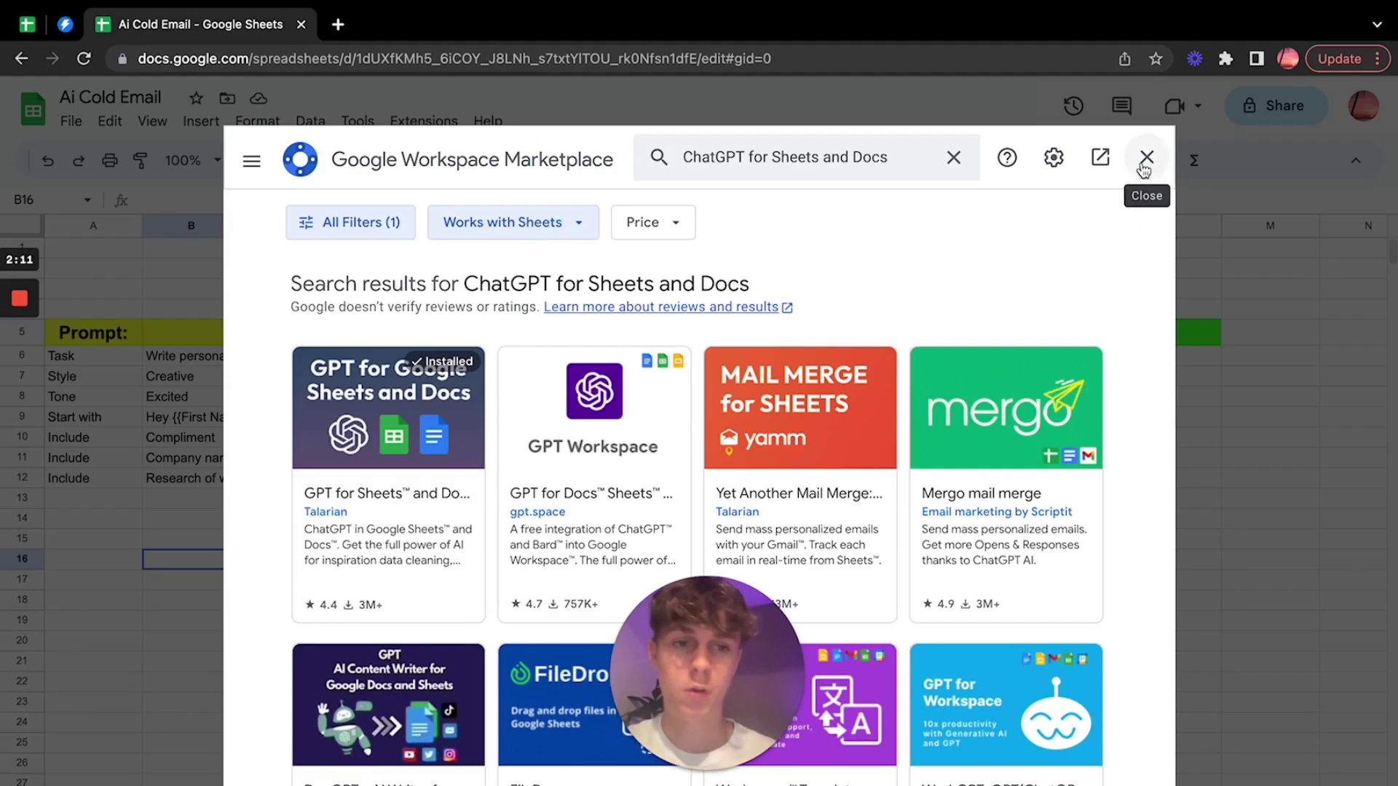
{"action": "left_click", "coordinate": [1144, 166]}
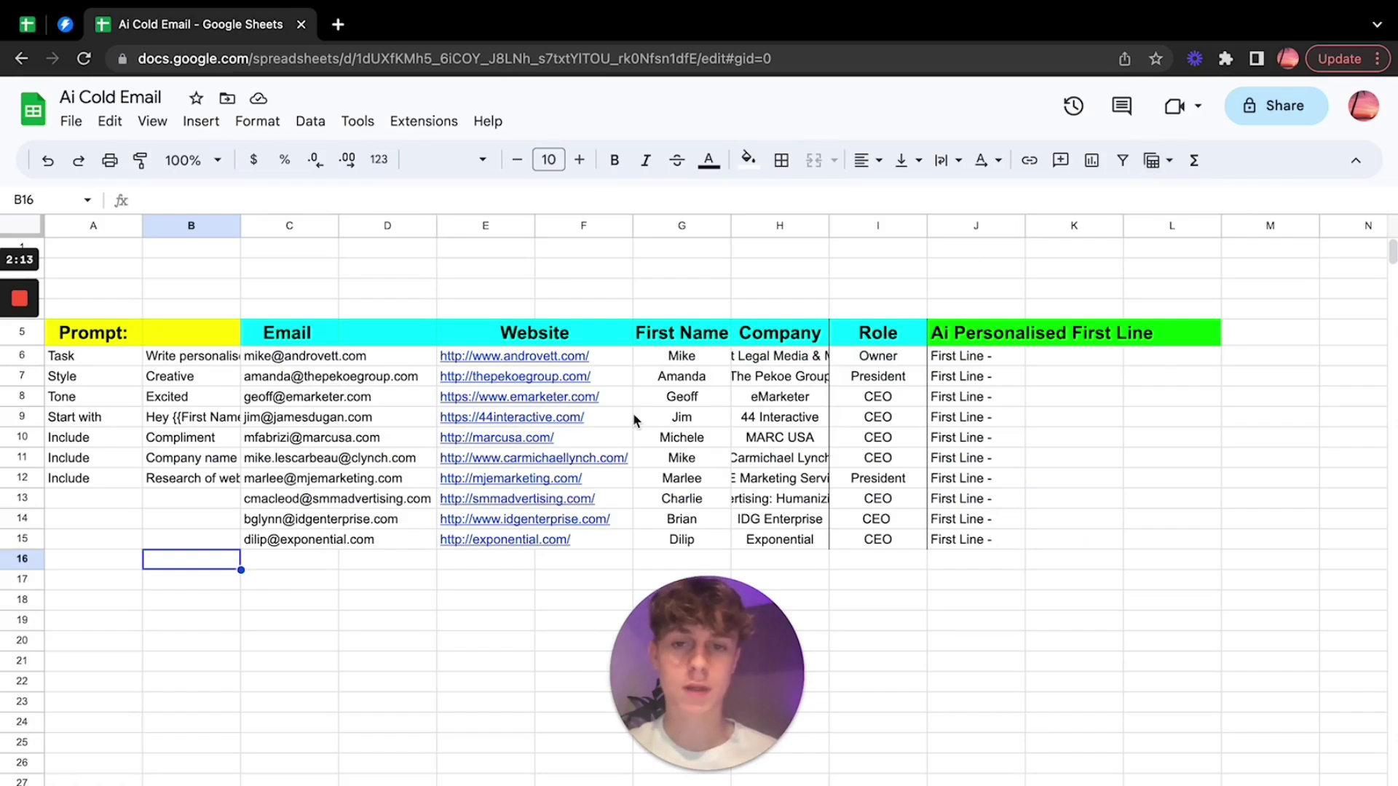
{"action": "left_click", "coordinate": [102, 364]}
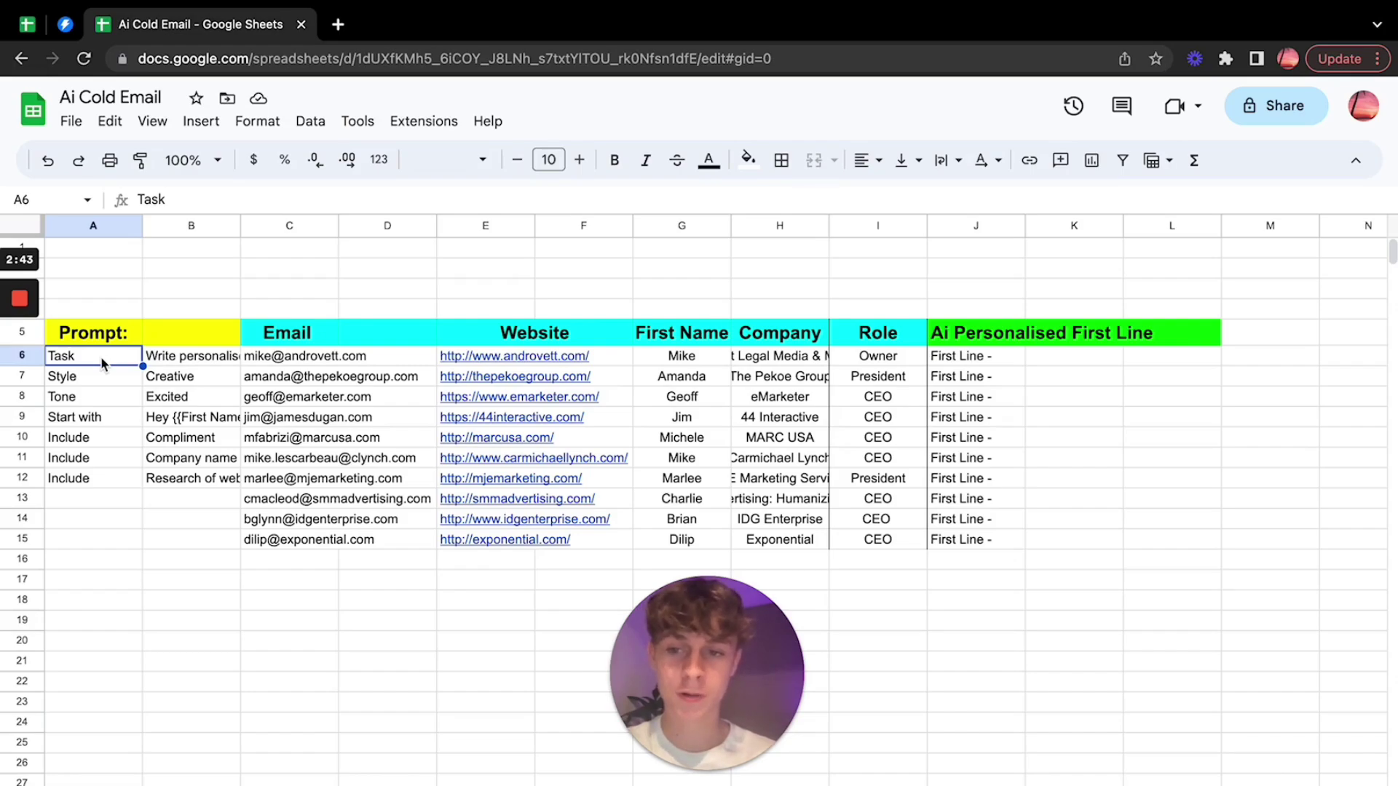
{"action": "left_click", "coordinate": [176, 361]}
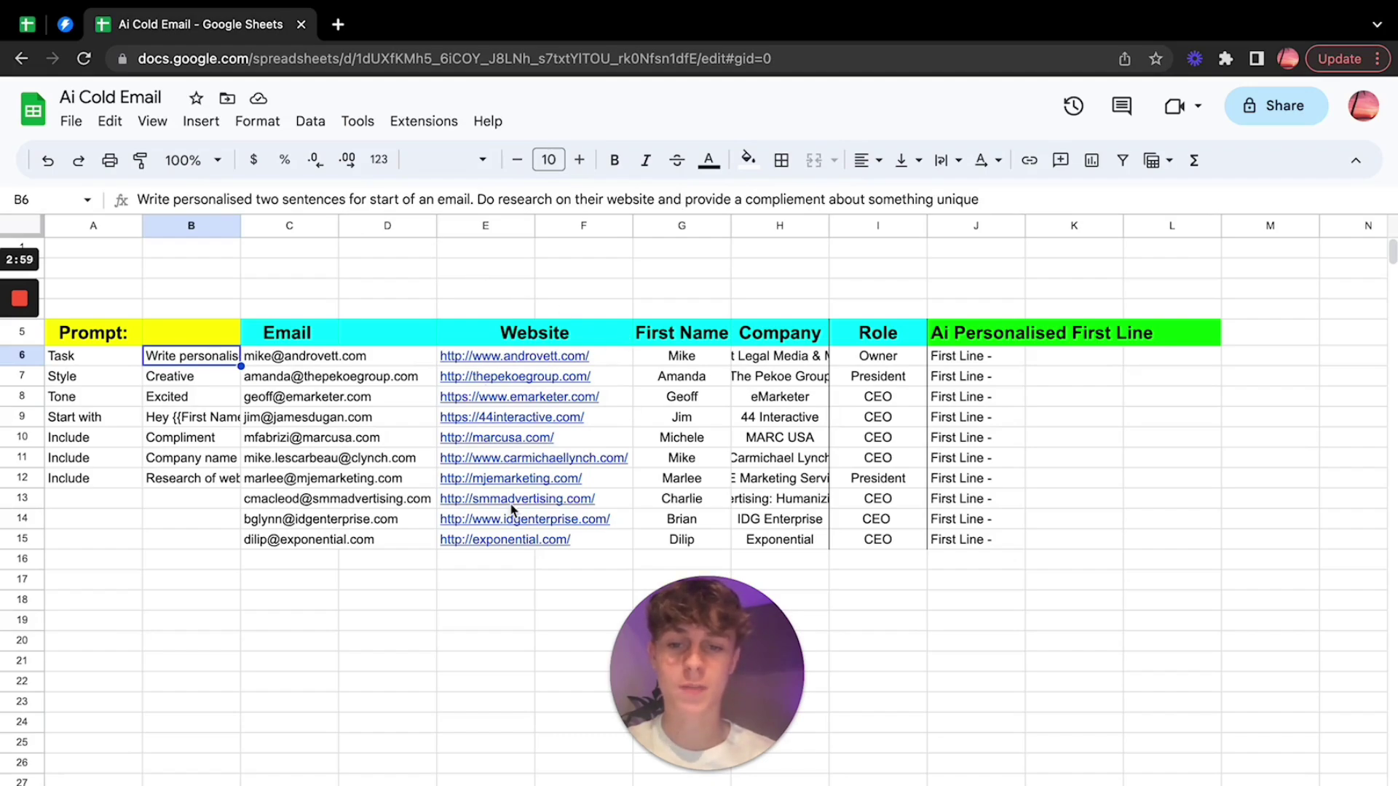
{"action": "mouse_move", "coordinate": [513, 467]}
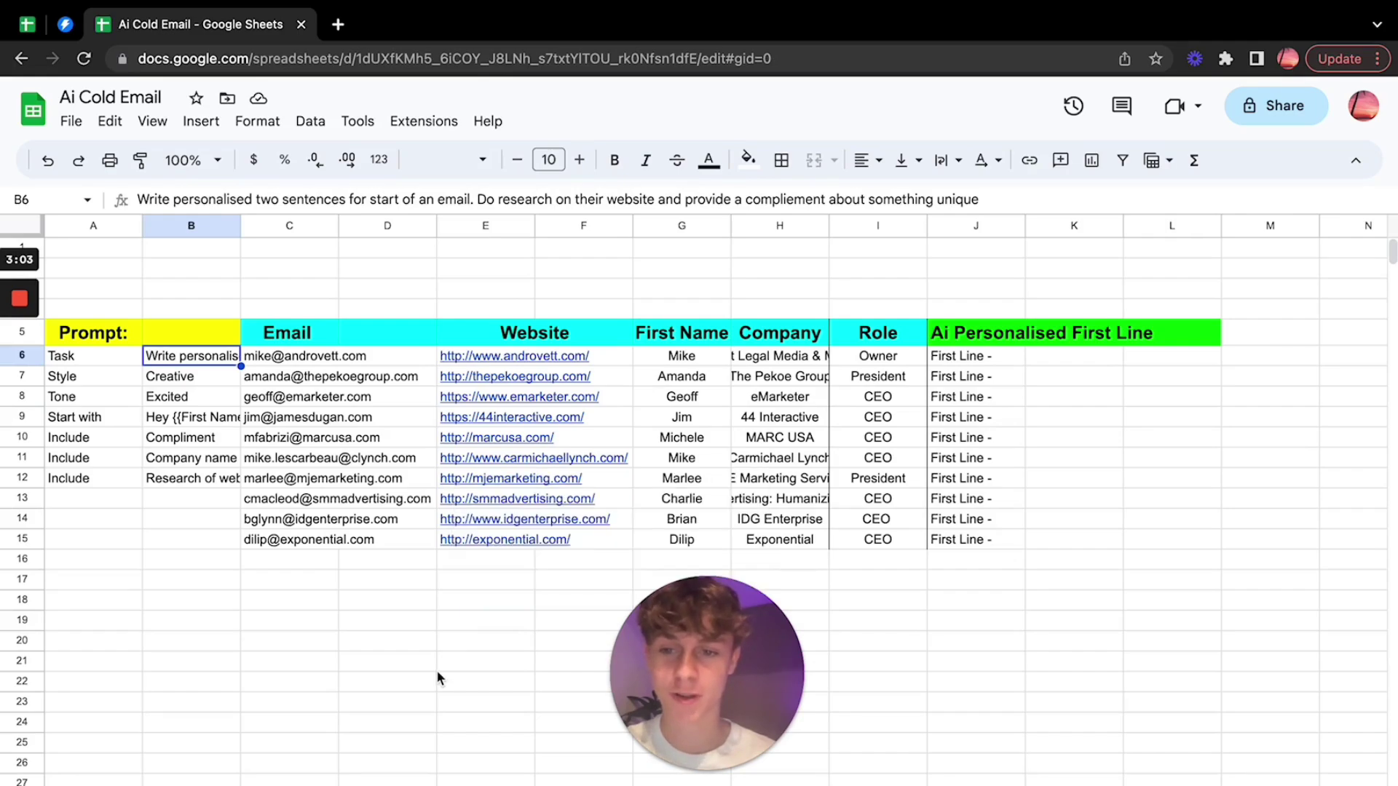
{"action": "left_click", "coordinate": [110, 376]}
{"action": "left_click", "coordinate": [153, 375]}
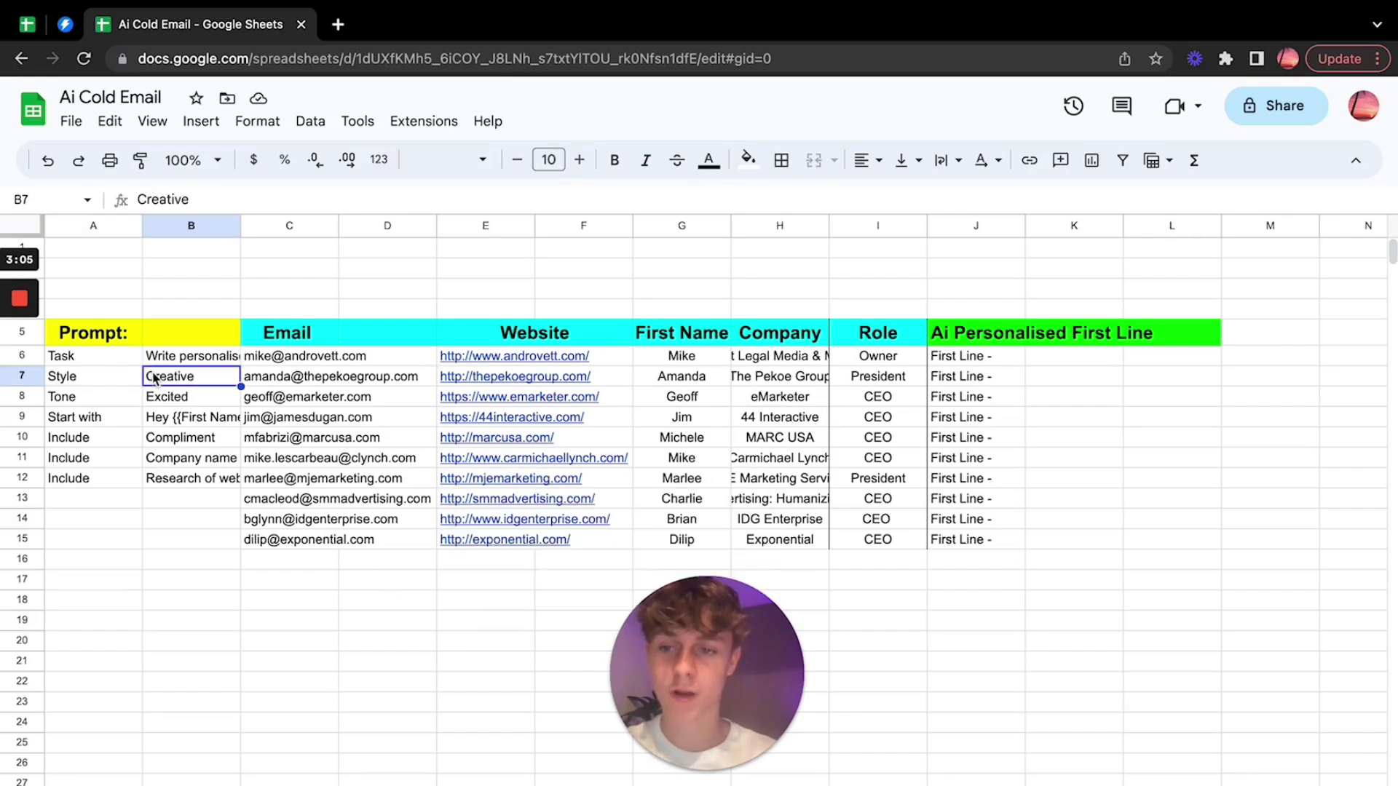
{"action": "left_click", "coordinate": [84, 395]}
{"action": "left_click", "coordinate": [173, 403]}
{"action": "left_click", "coordinate": [106, 421]}
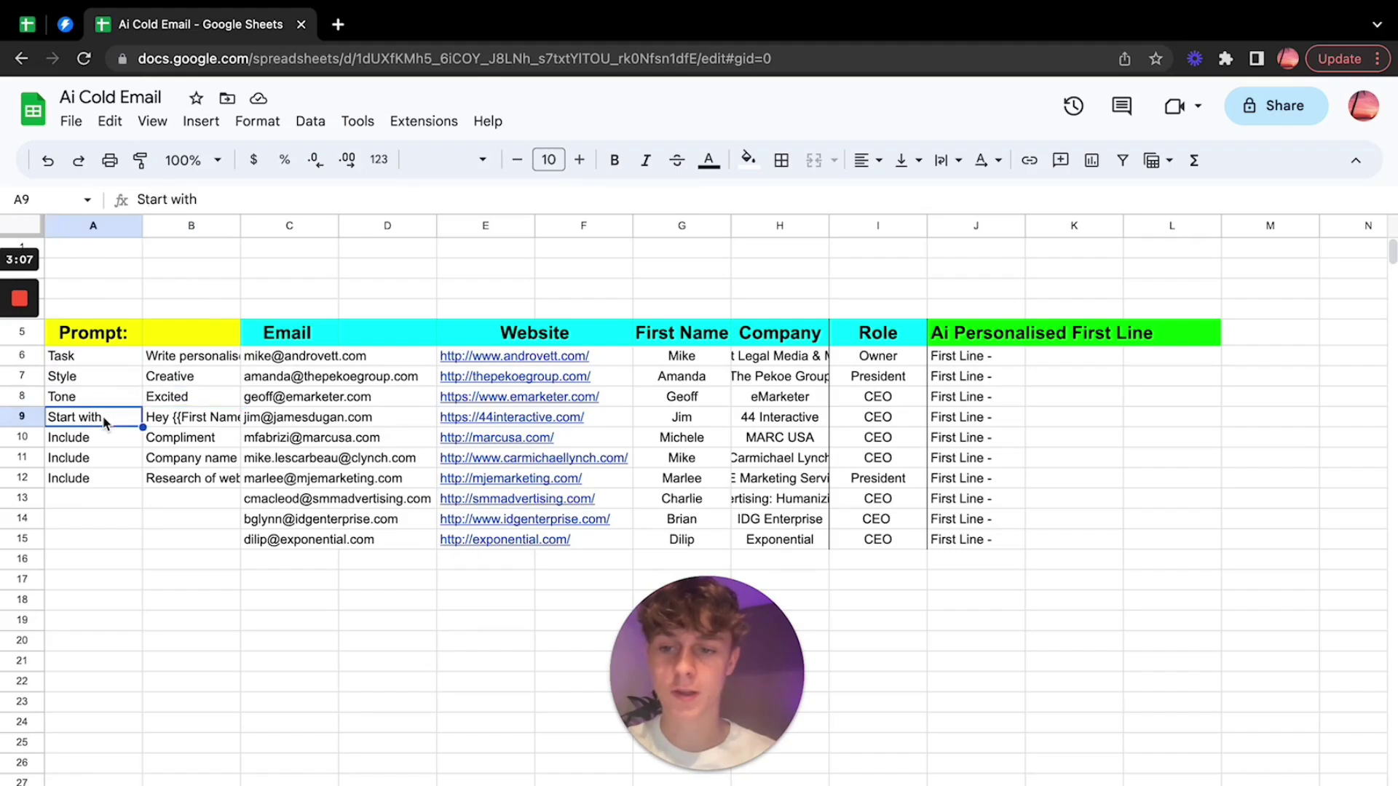
{"action": "left_click", "coordinate": [188, 428]}
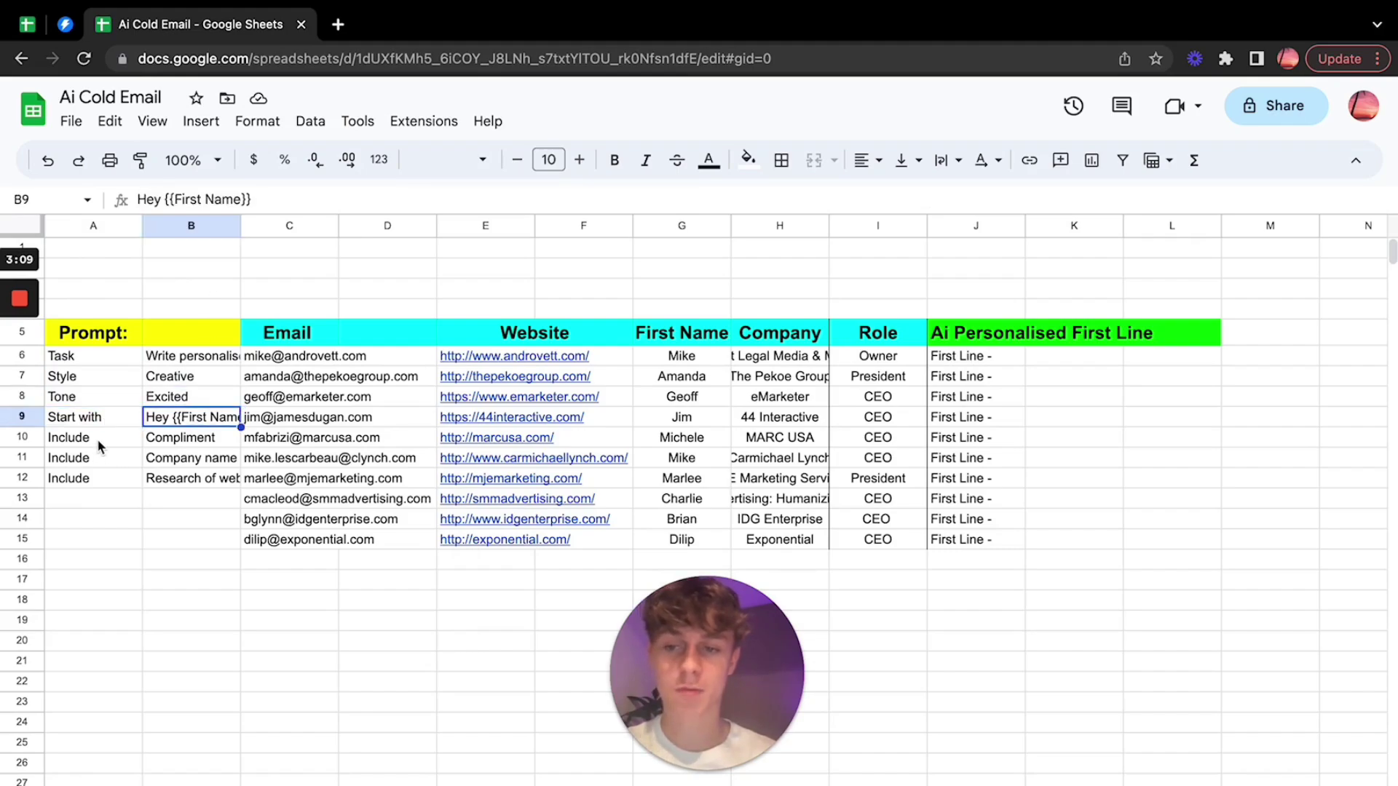
{"action": "left_click", "coordinate": [92, 440]}
{"action": "left_click", "coordinate": [170, 449]}
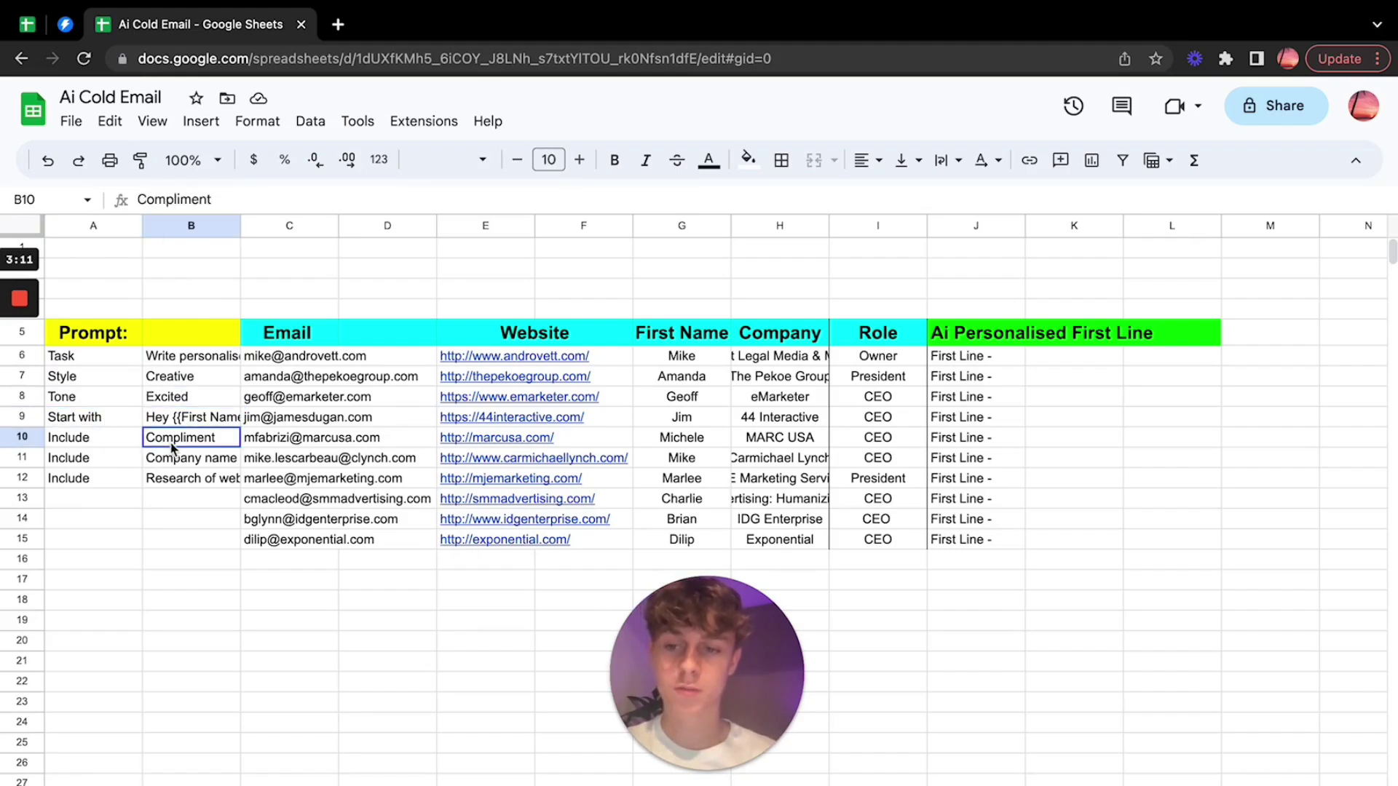
{"action": "left_click", "coordinate": [107, 457]}
{"action": "left_click", "coordinate": [172, 461]}
{"action": "left_click", "coordinate": [117, 480]}
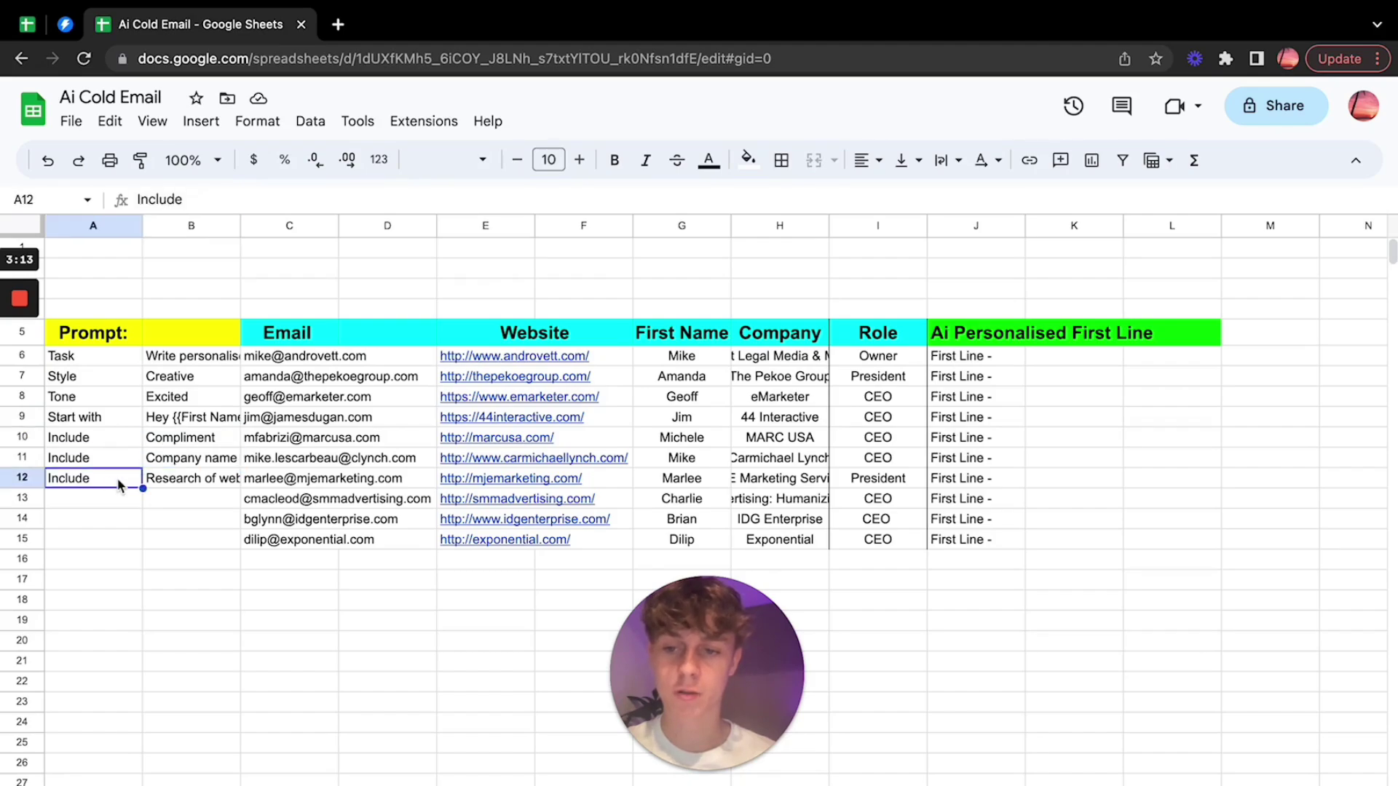
{"action": "left_click", "coordinate": [182, 485]}
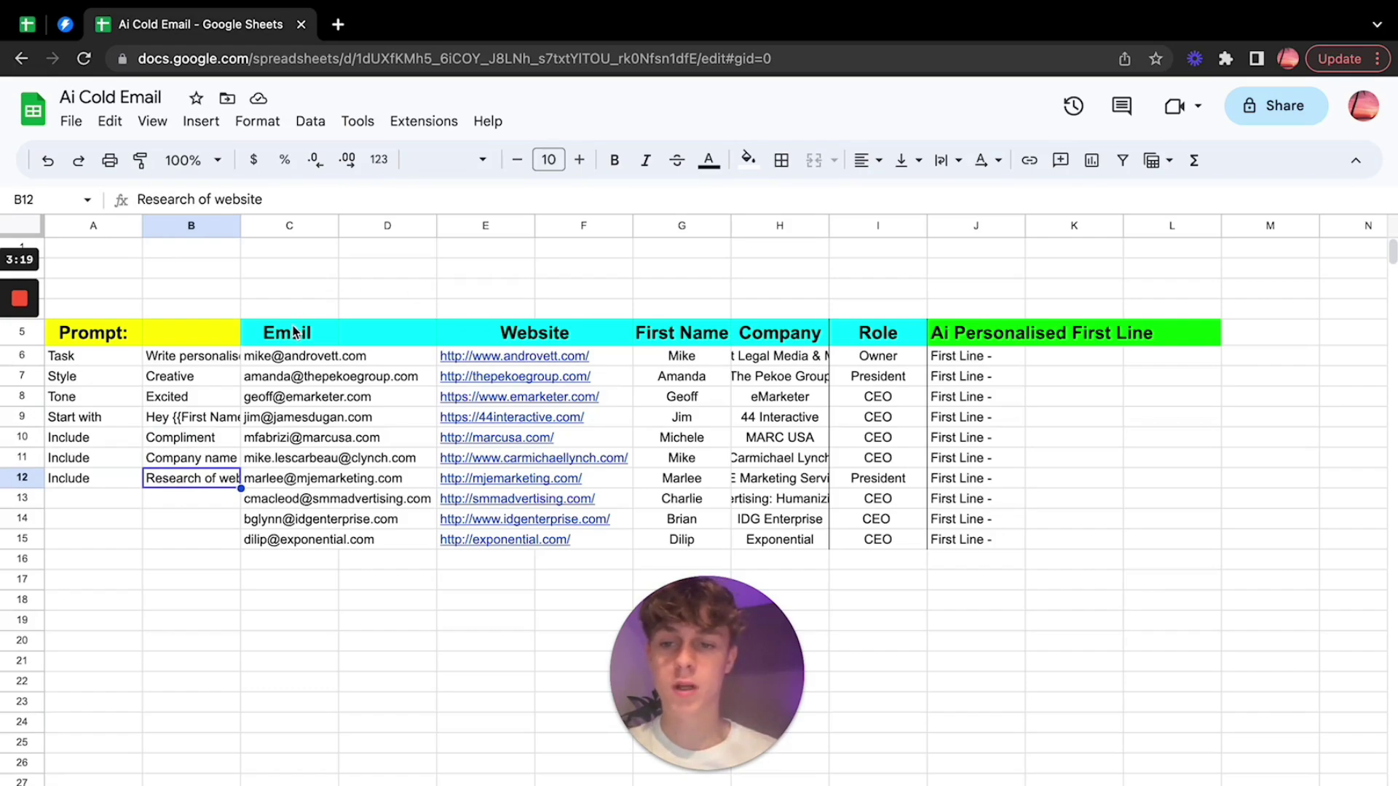
{"action": "left_click_drag", "start_coordinate": [295, 333], "coordinate": [325, 711]}
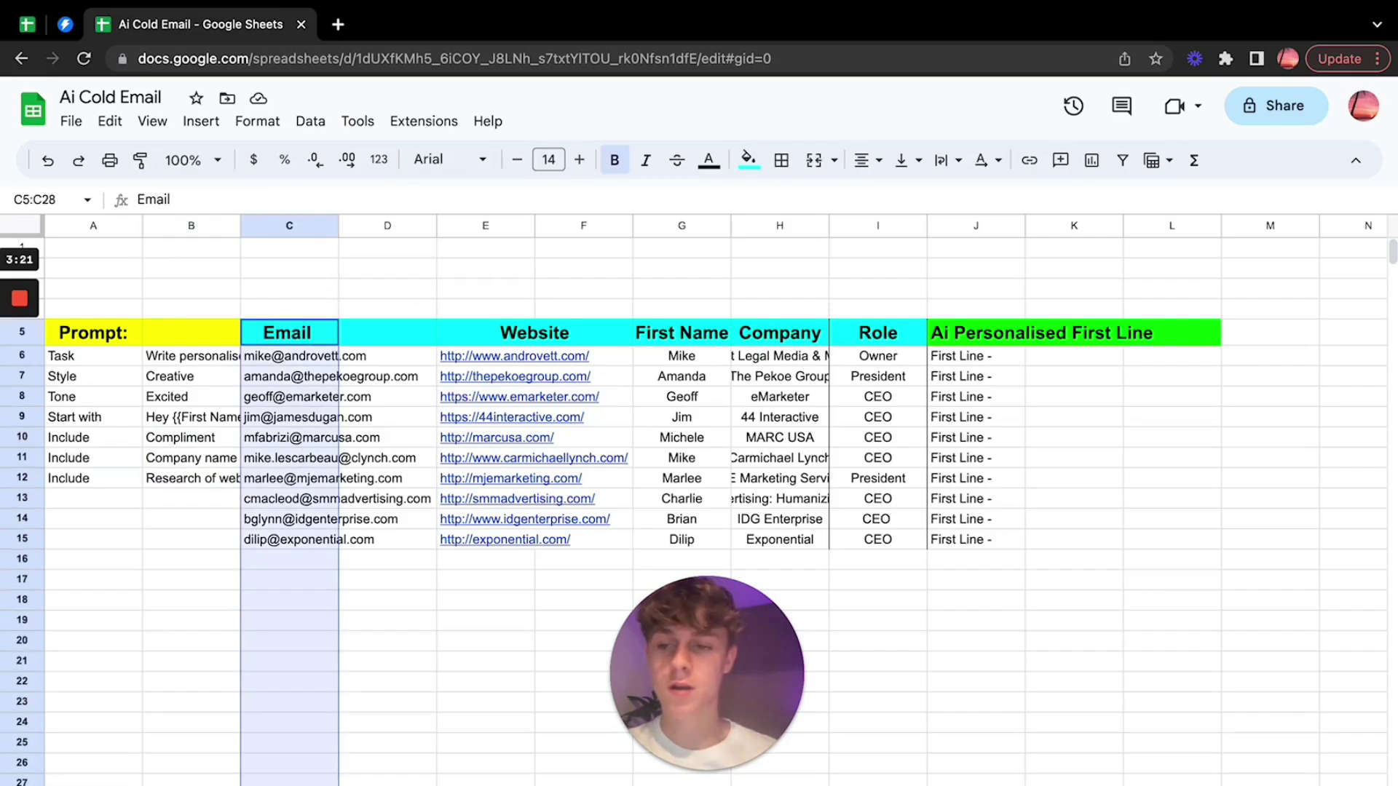
{"action": "left_click", "coordinate": [326, 704]}
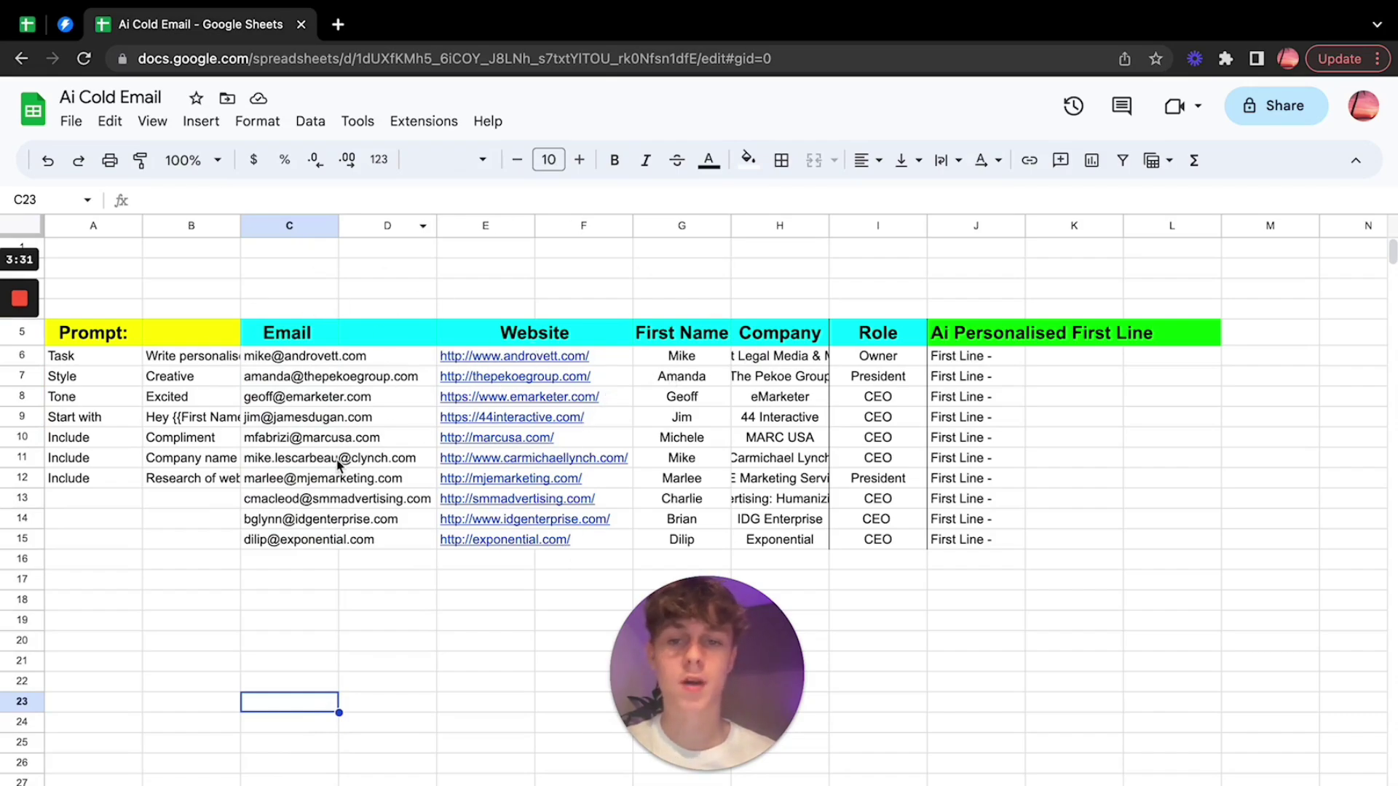
{"action": "mouse_move", "coordinate": [333, 468]}
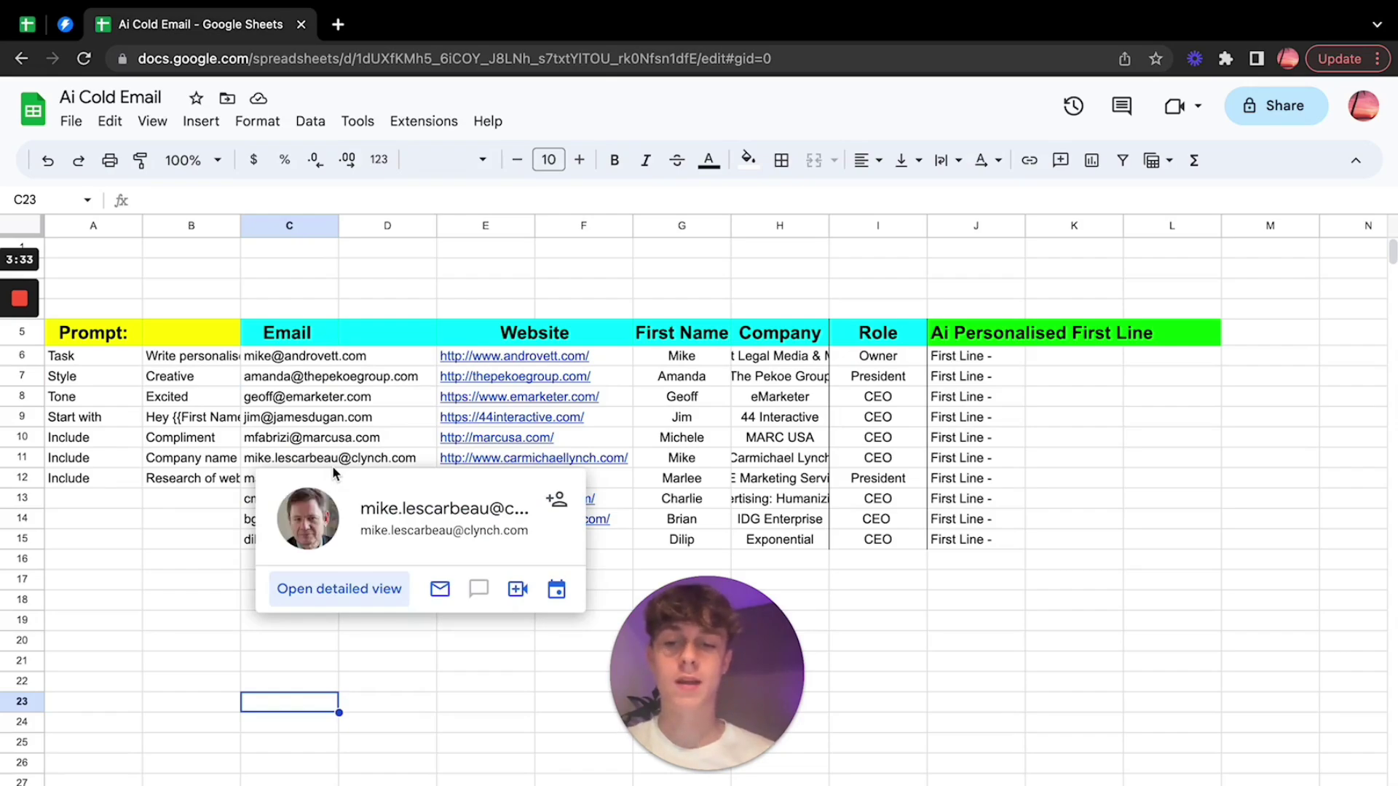
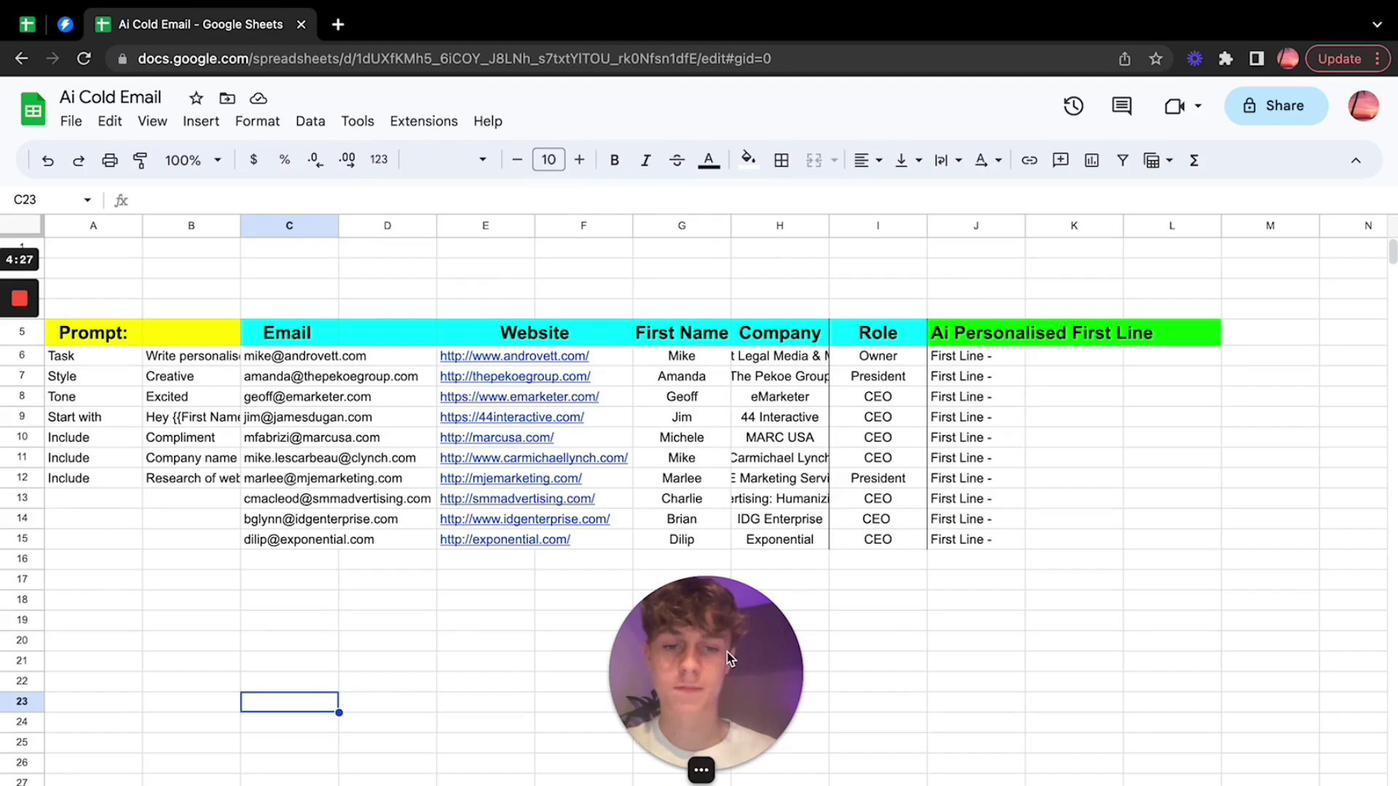
- Begin K6's formula as =GPT(GPT_CREATE_PROMPT( using the autocomplete suggestions
{"action": "left_click_drag", "start_coordinate": [774, 625], "coordinate": [1344, 706]}
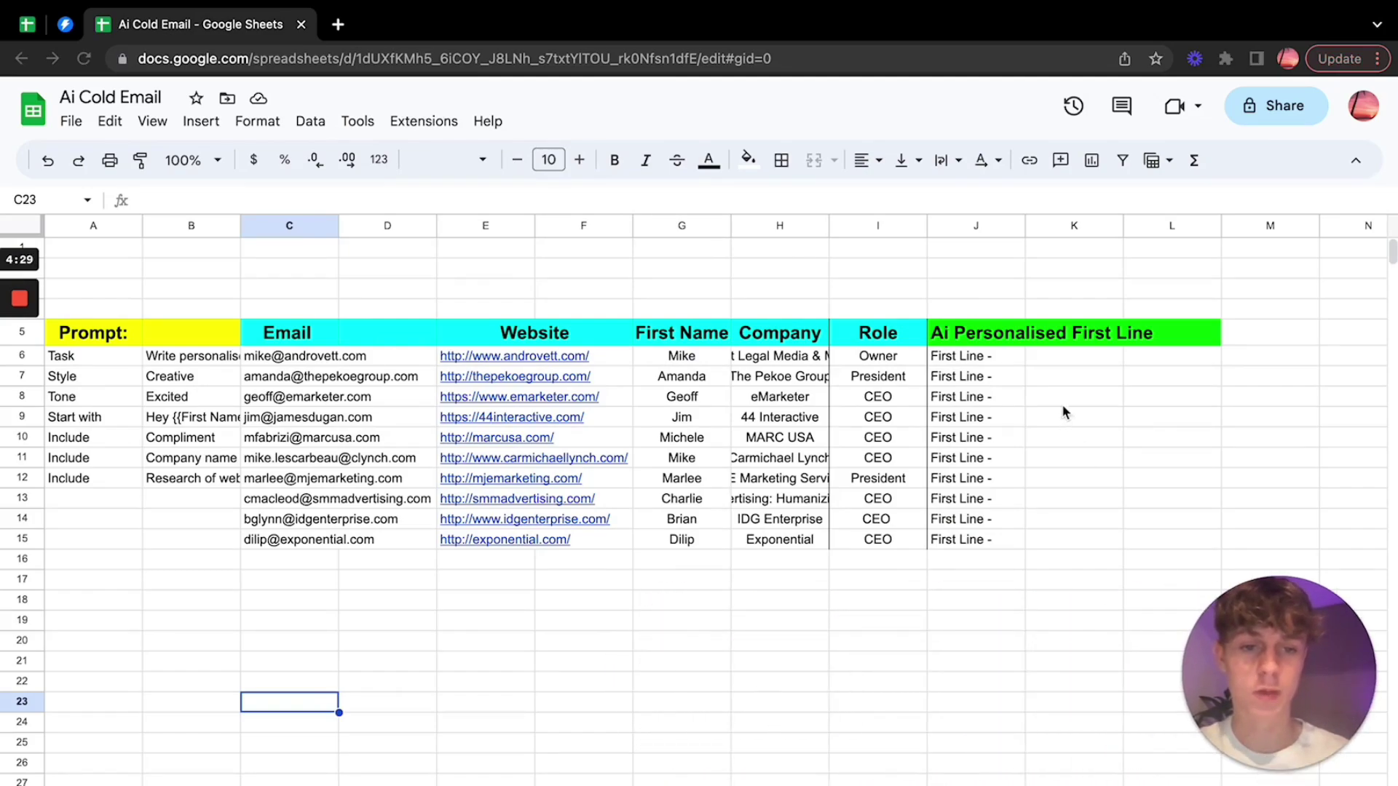
{"action": "left_click", "coordinate": [1053, 356]}
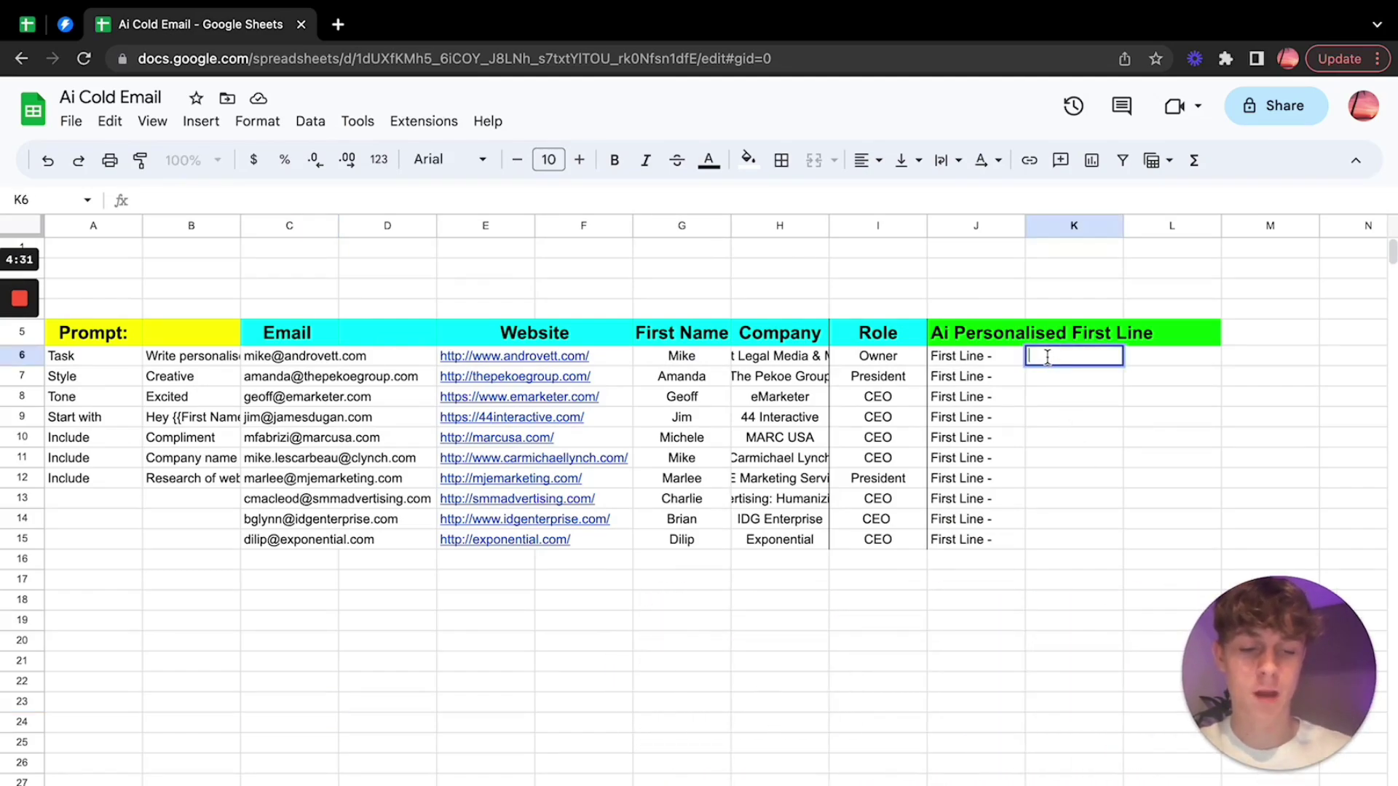
{"action": "type", "text": "="}
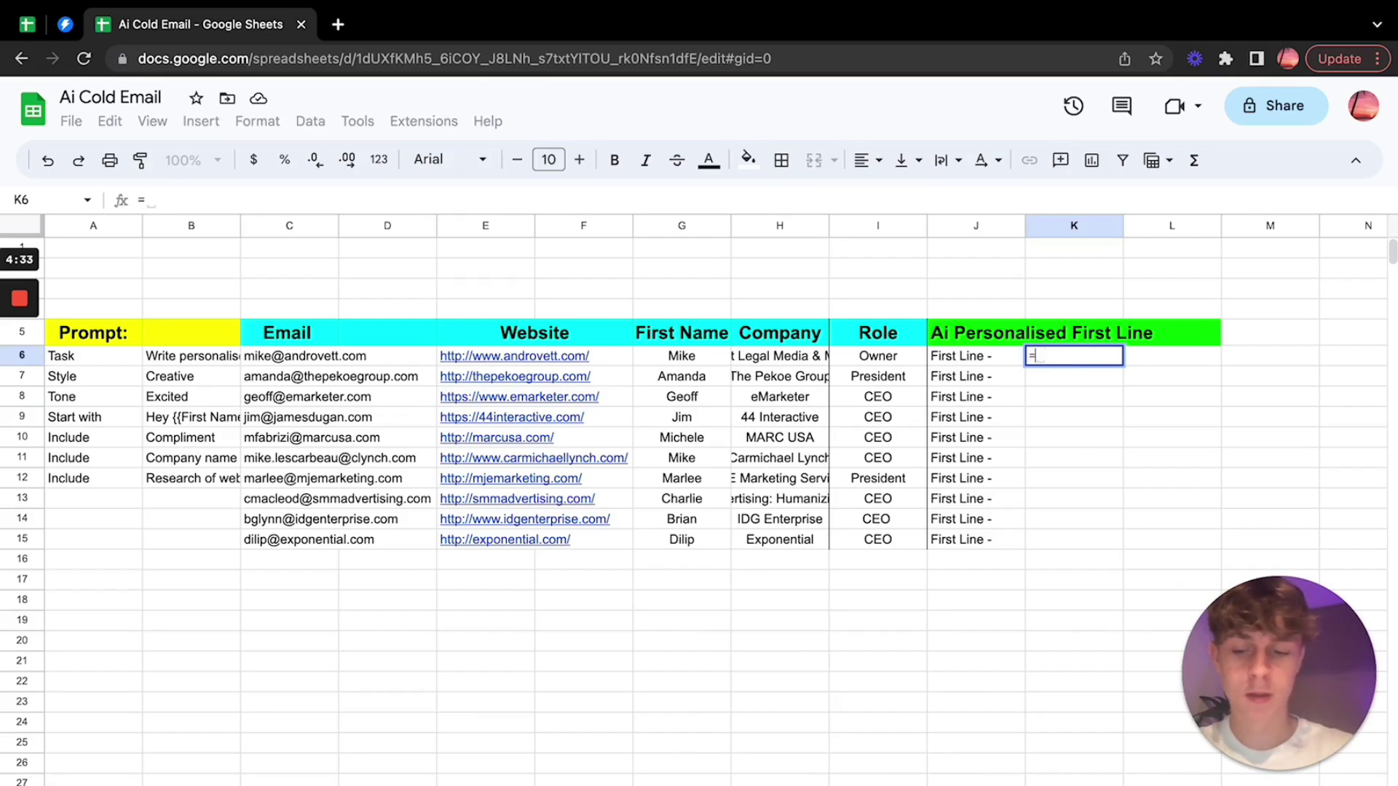
{"action": "type", "text": "gpt"}
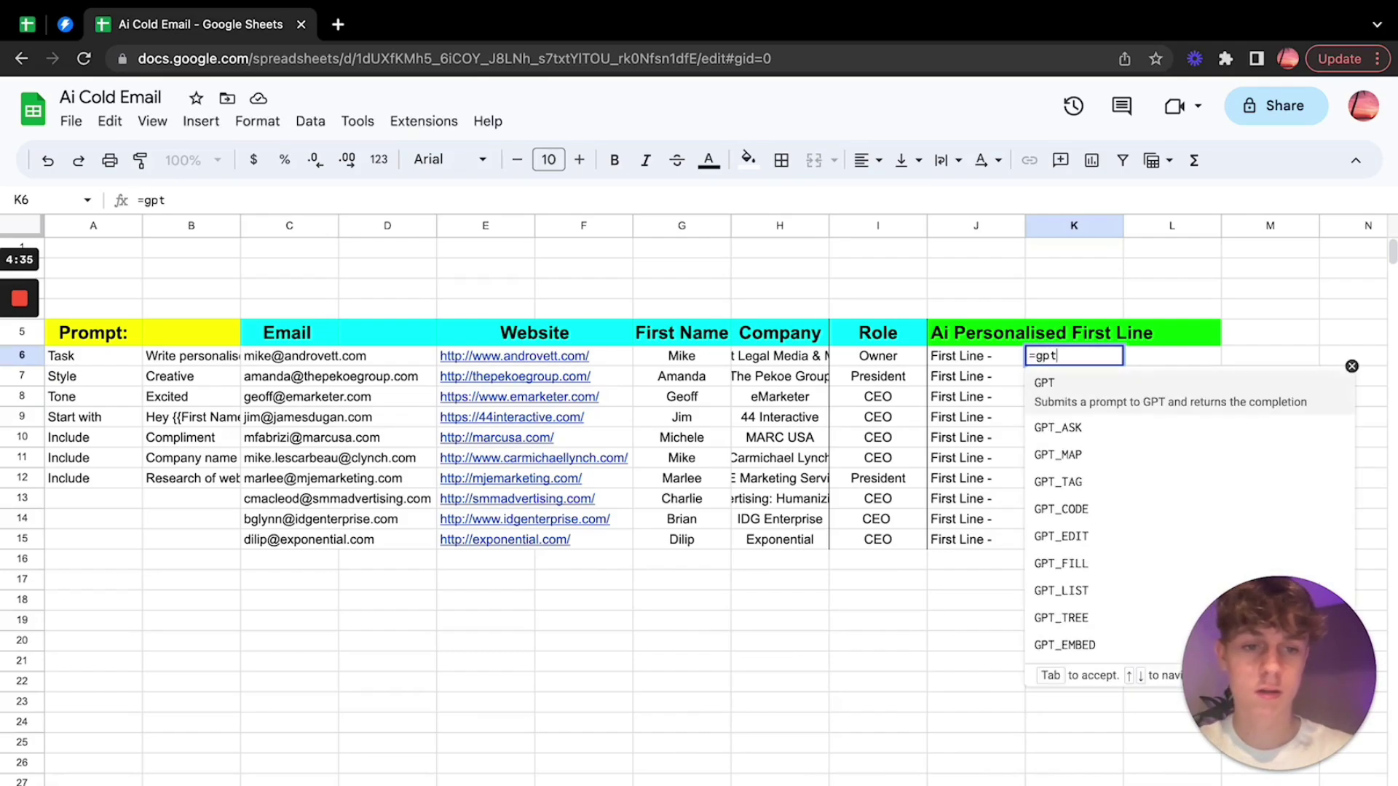
{"action": "left_click", "coordinate": [1112, 385]}
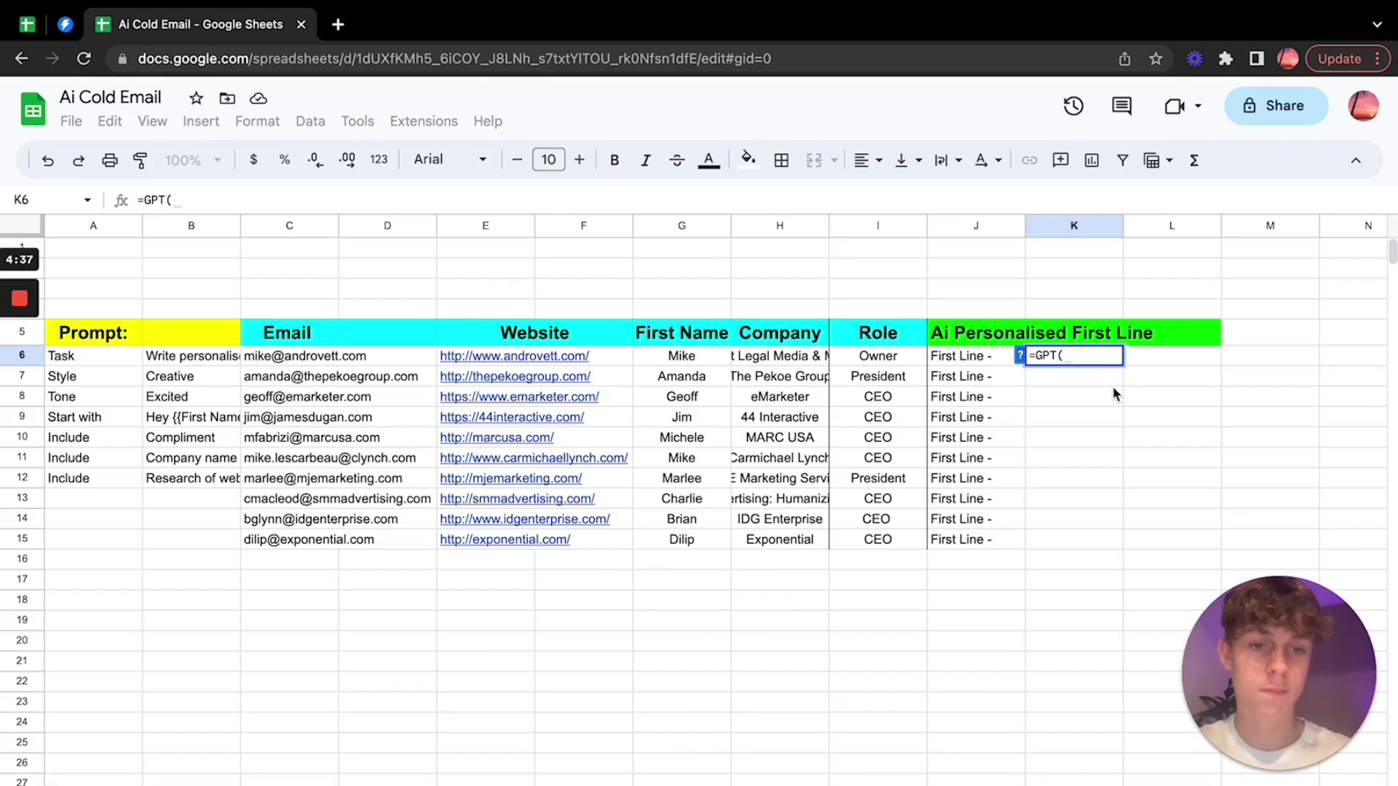
{"action": "type", "text": "gpt"}
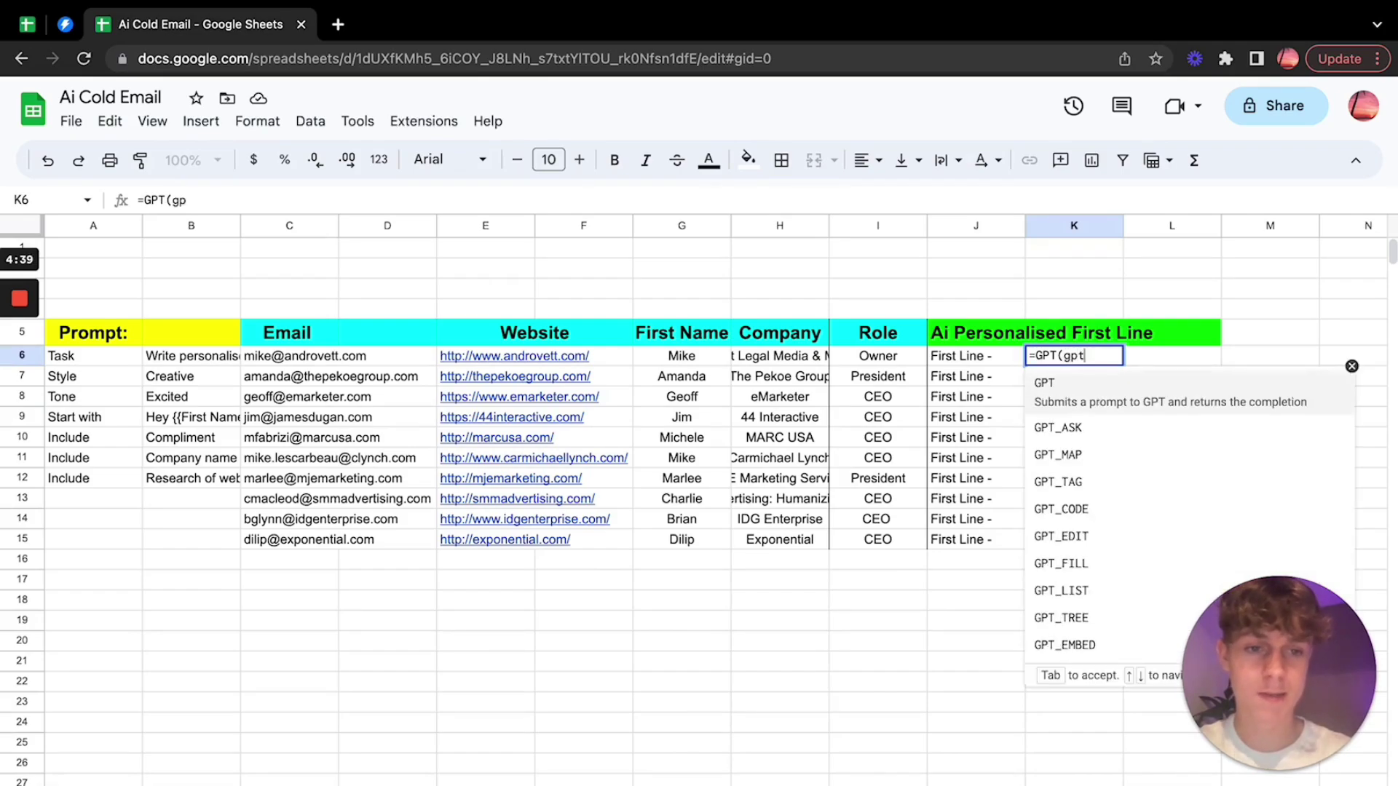
{"action": "type", "text": "_"}
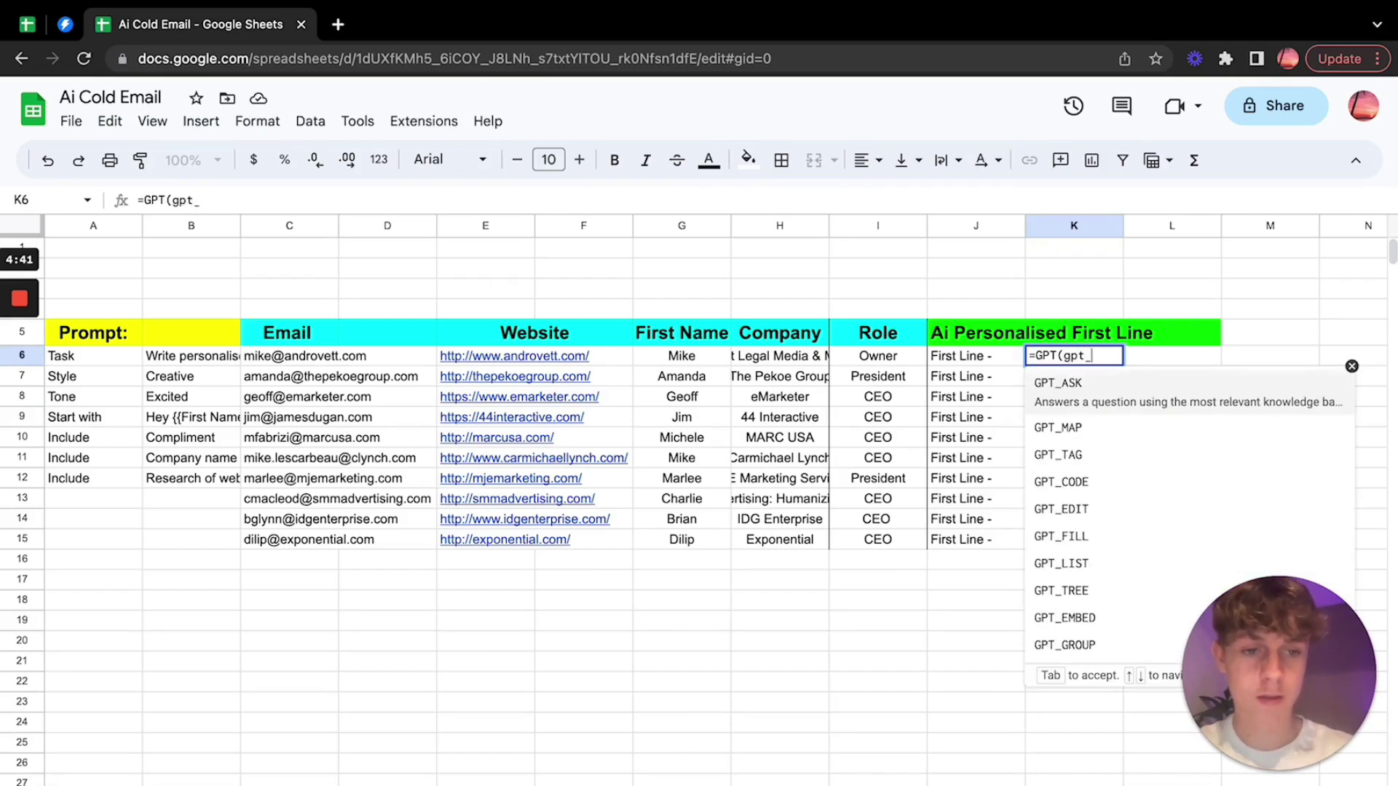
{"action": "type", "text": "cre"}
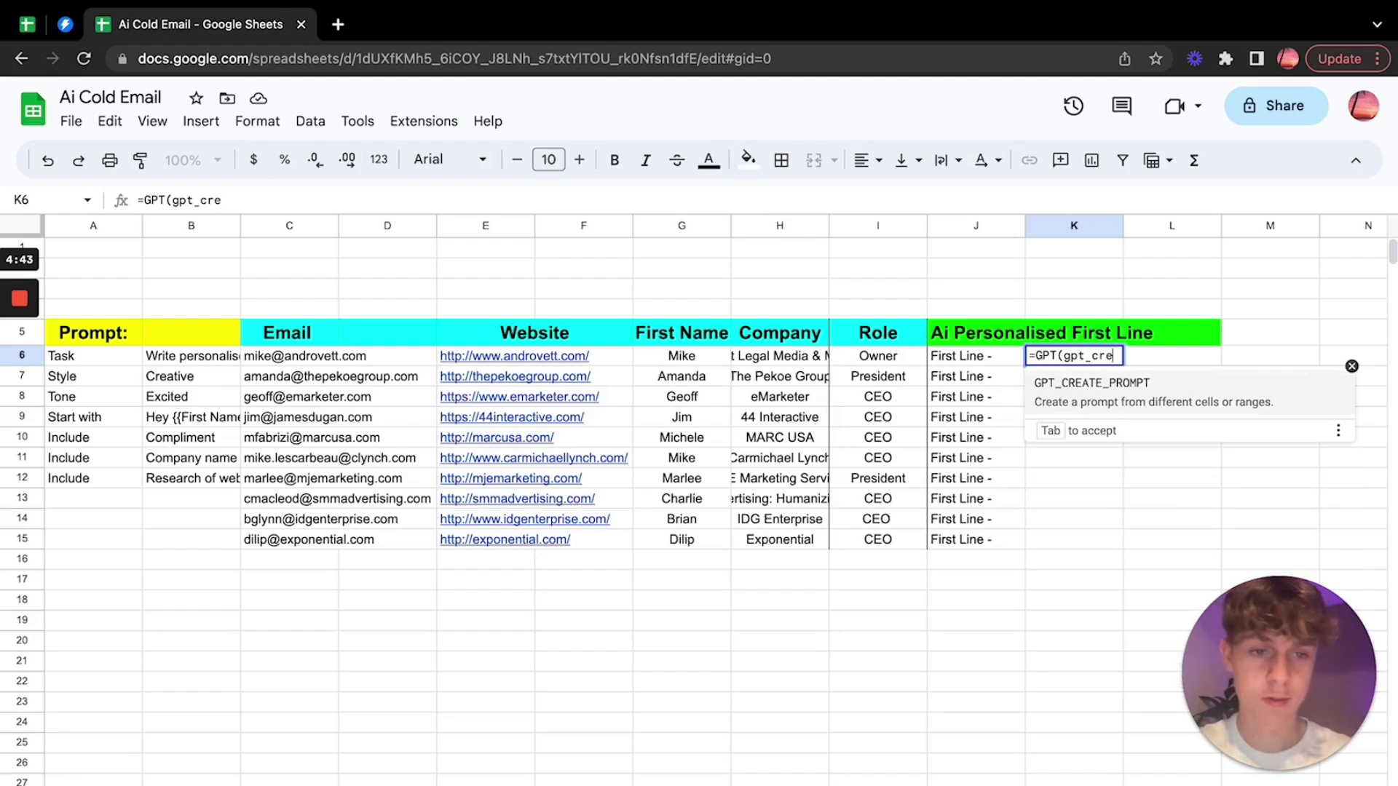
{"action": "left_click", "coordinate": [1173, 399]}
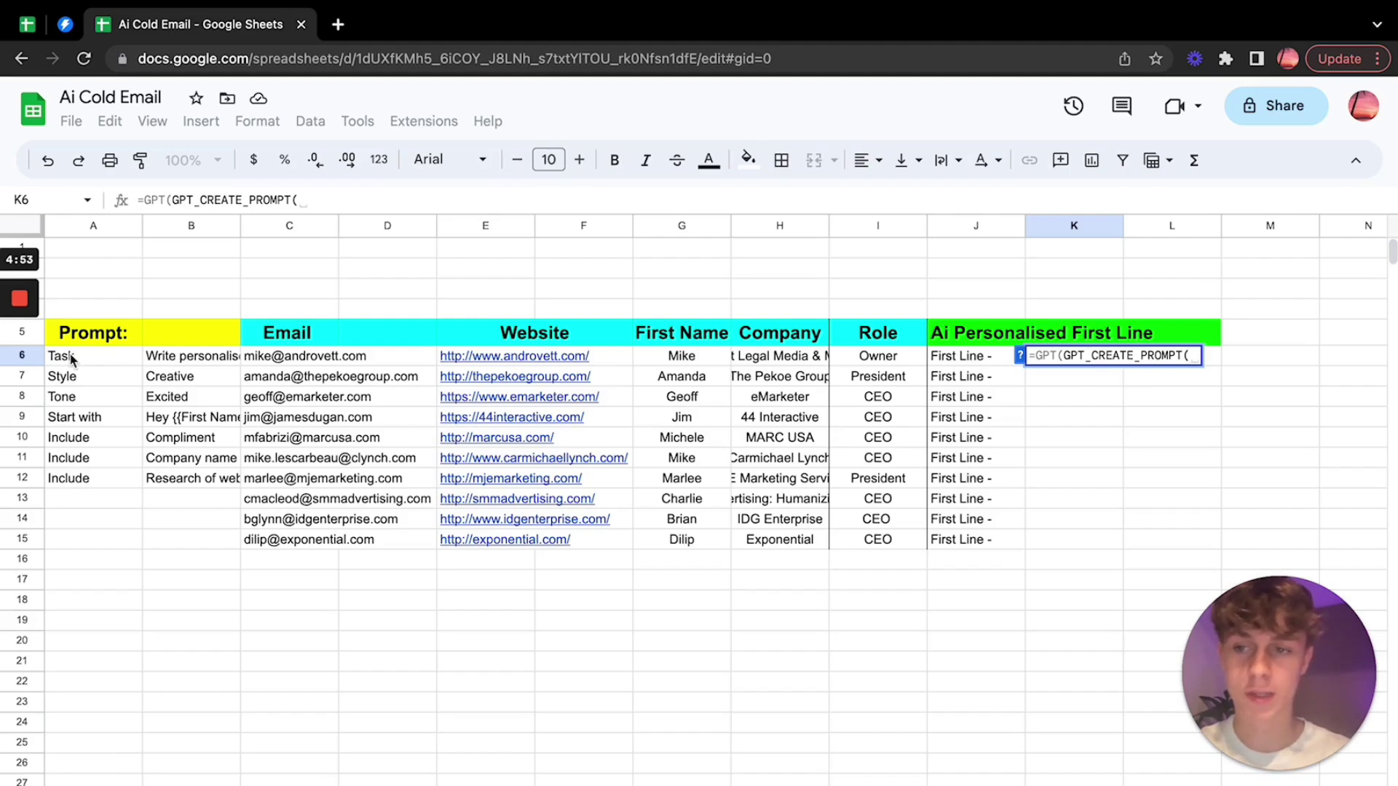
- Finish and commit K6 as =GPT(GPT_CREATE_PROMPT(A6:B12,E5:I5),G6:I6)
{"action": "left_click_drag", "start_coordinate": [71, 358], "coordinate": [209, 483]}
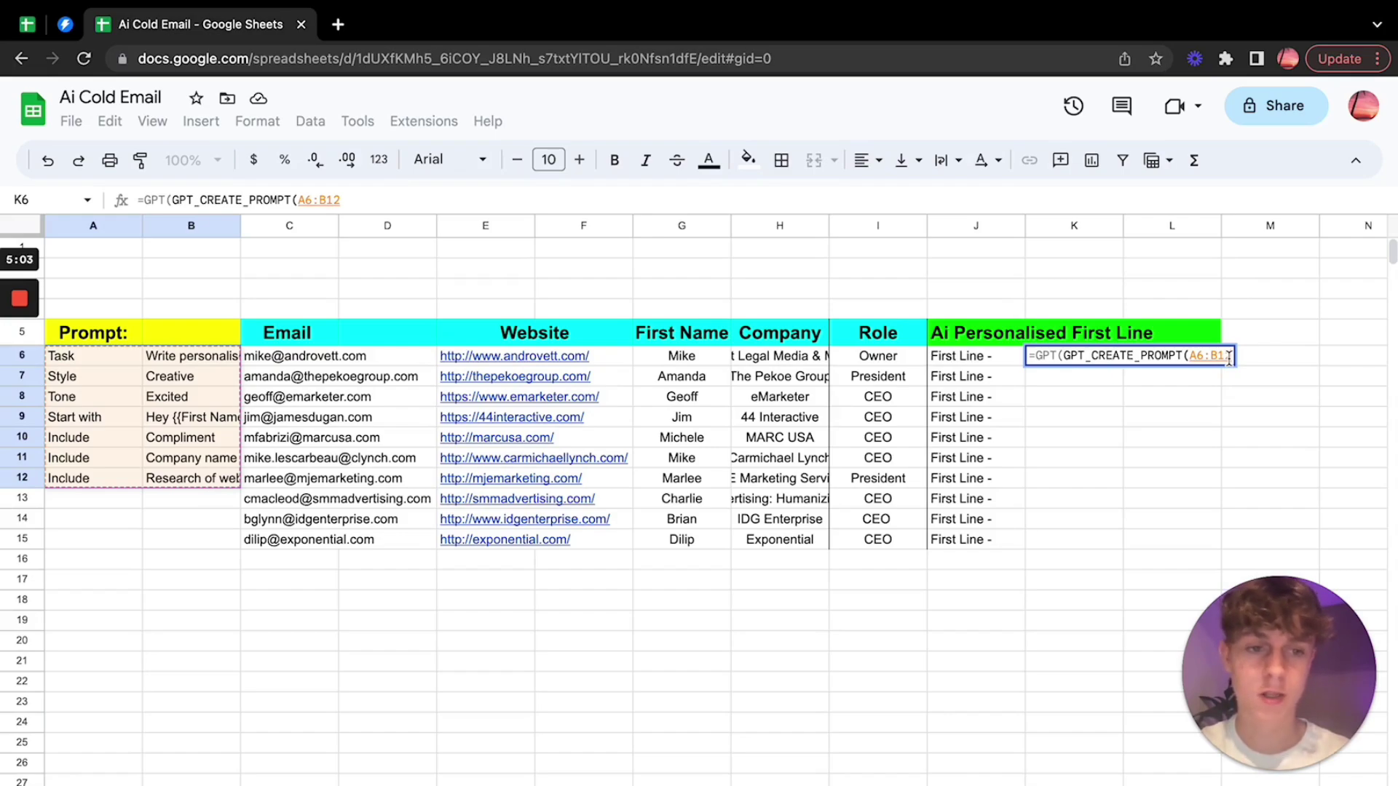
{"action": "type", "text": ","}
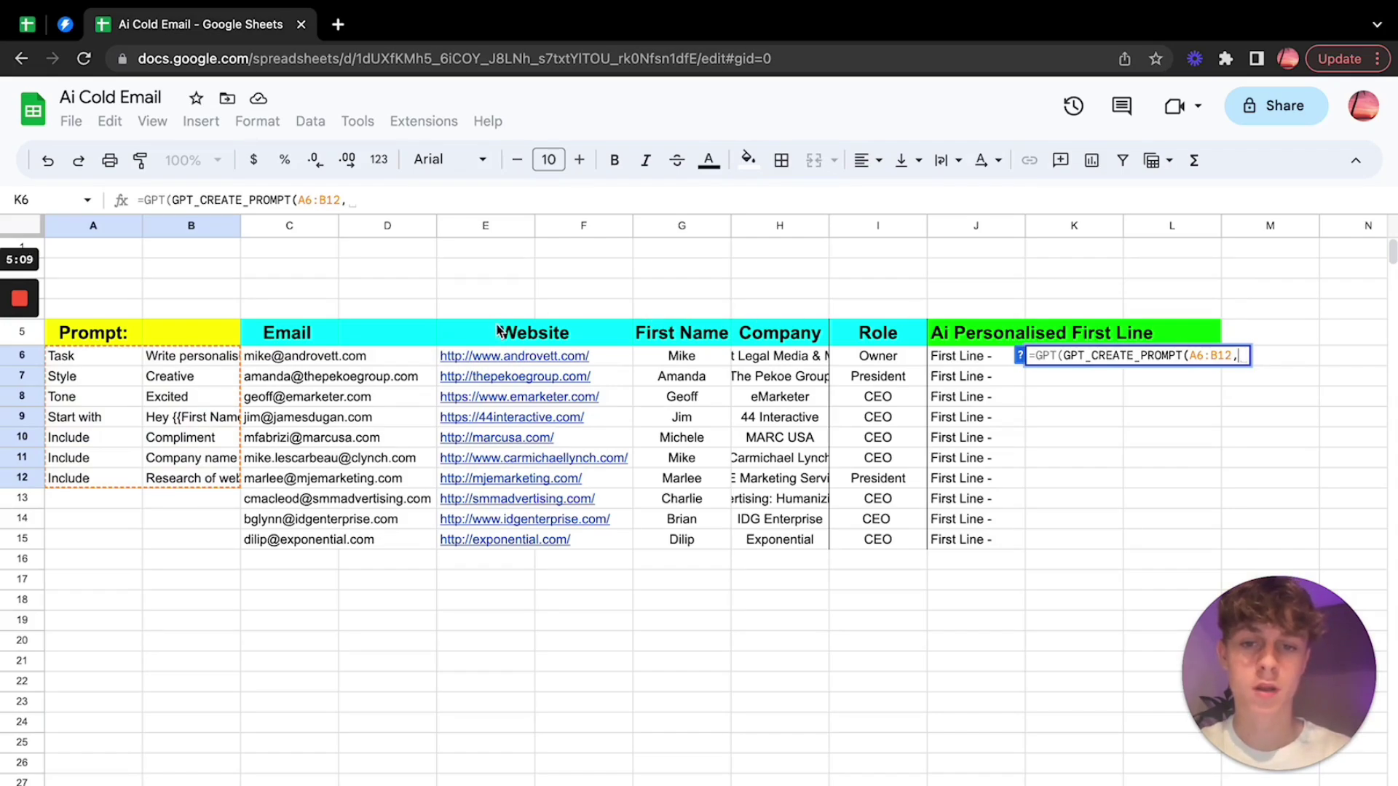
{"action": "left_click_drag", "start_coordinate": [499, 332], "coordinate": [897, 333]}
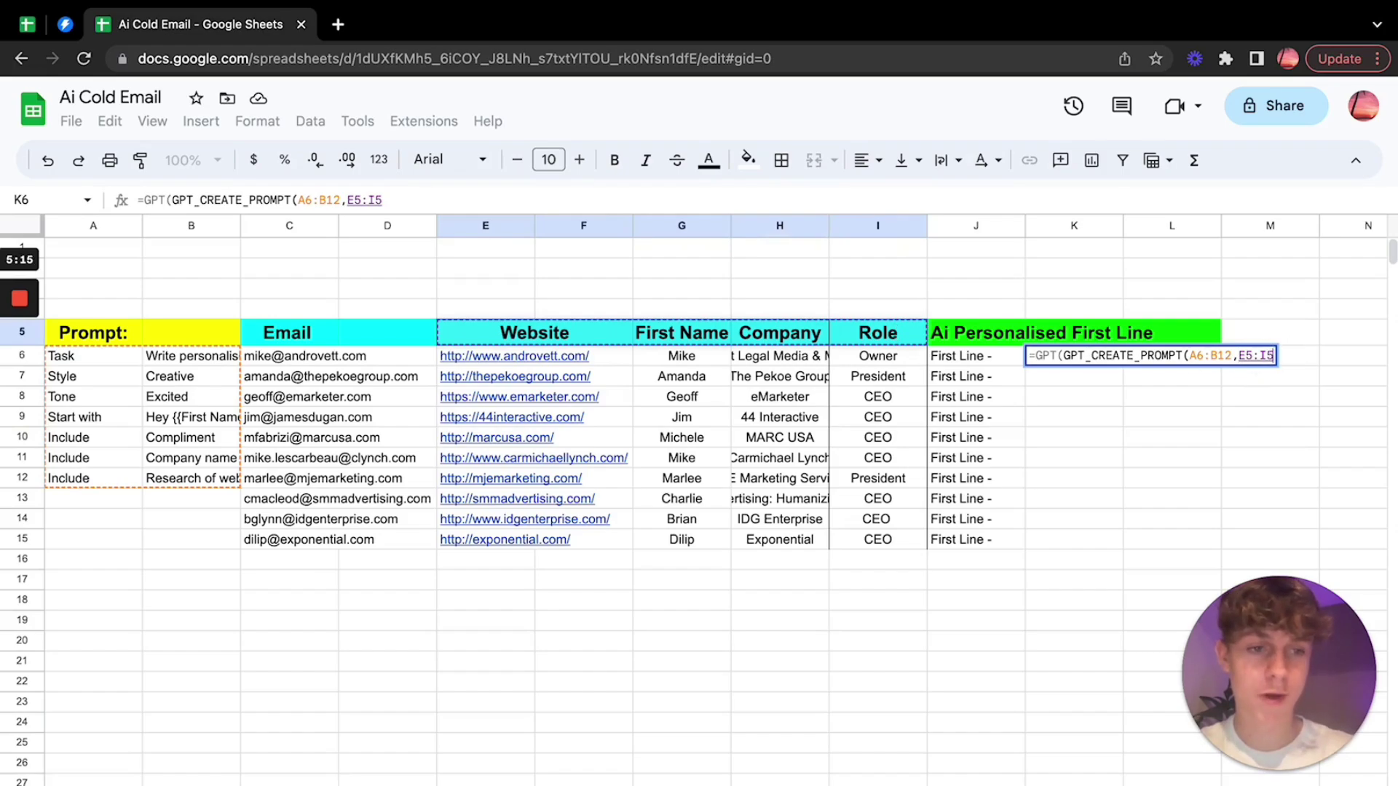
{"action": "type", "text": "),"}
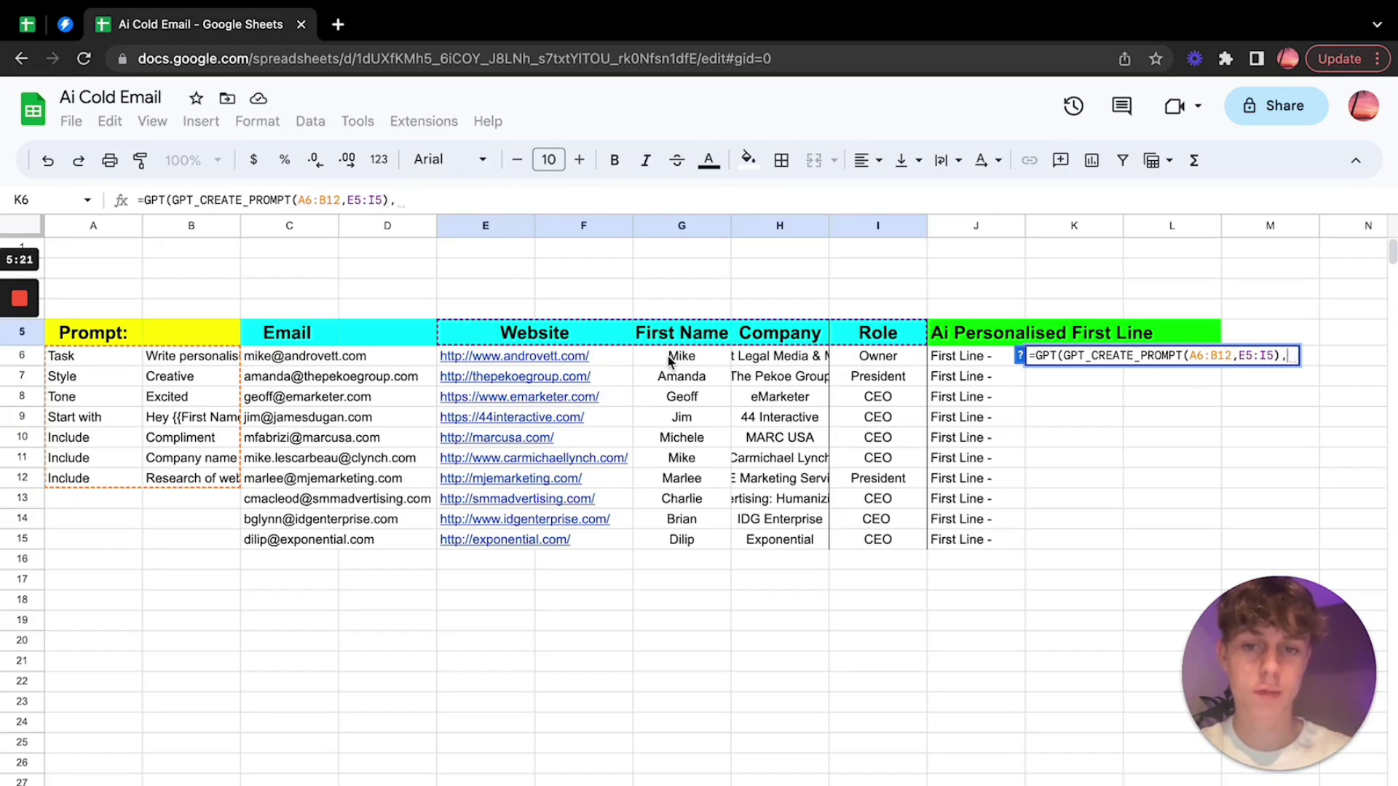
{"action": "mouse_move", "coordinate": [493, 360]}
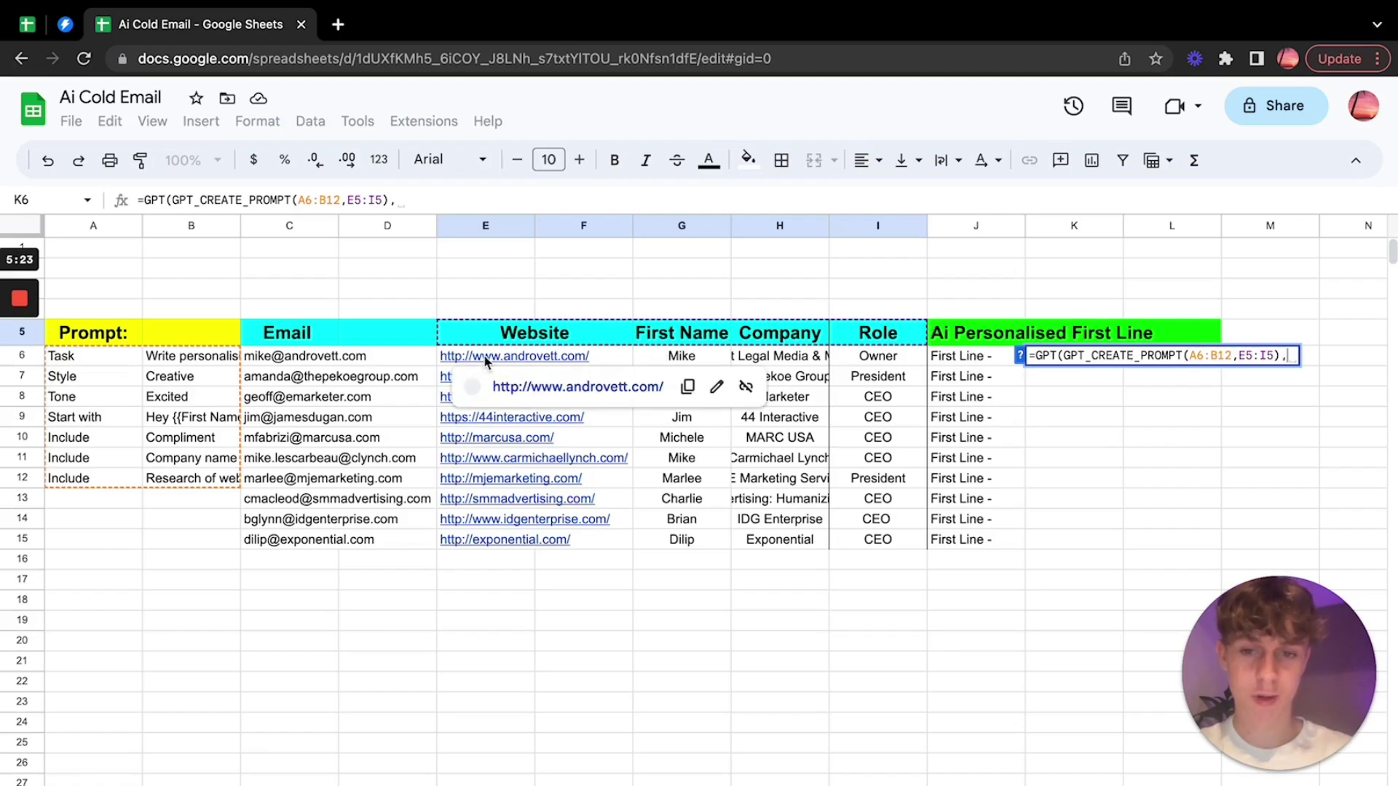
{"action": "left_click_drag", "start_coordinate": [662, 356], "coordinate": [871, 356]}
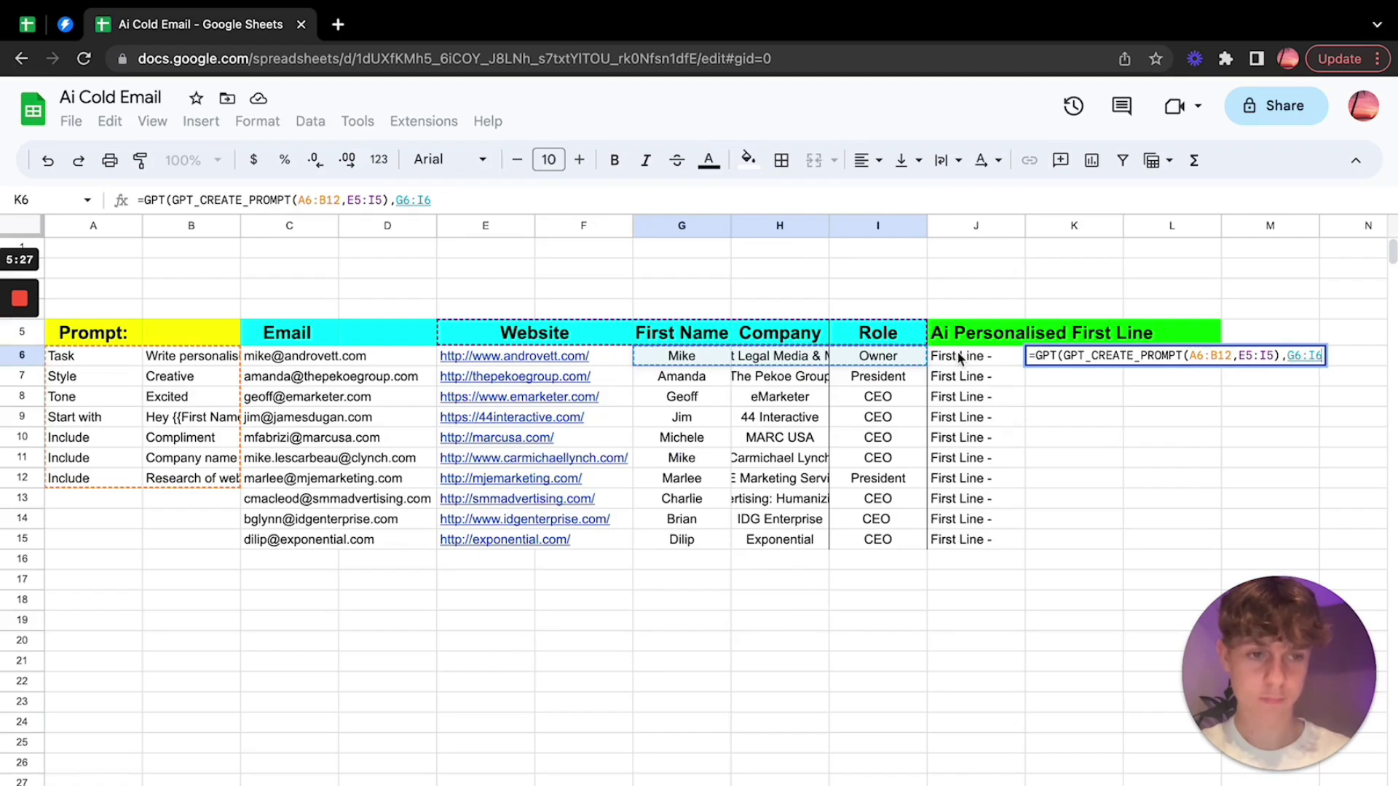
{"action": "type", "text": ")"}
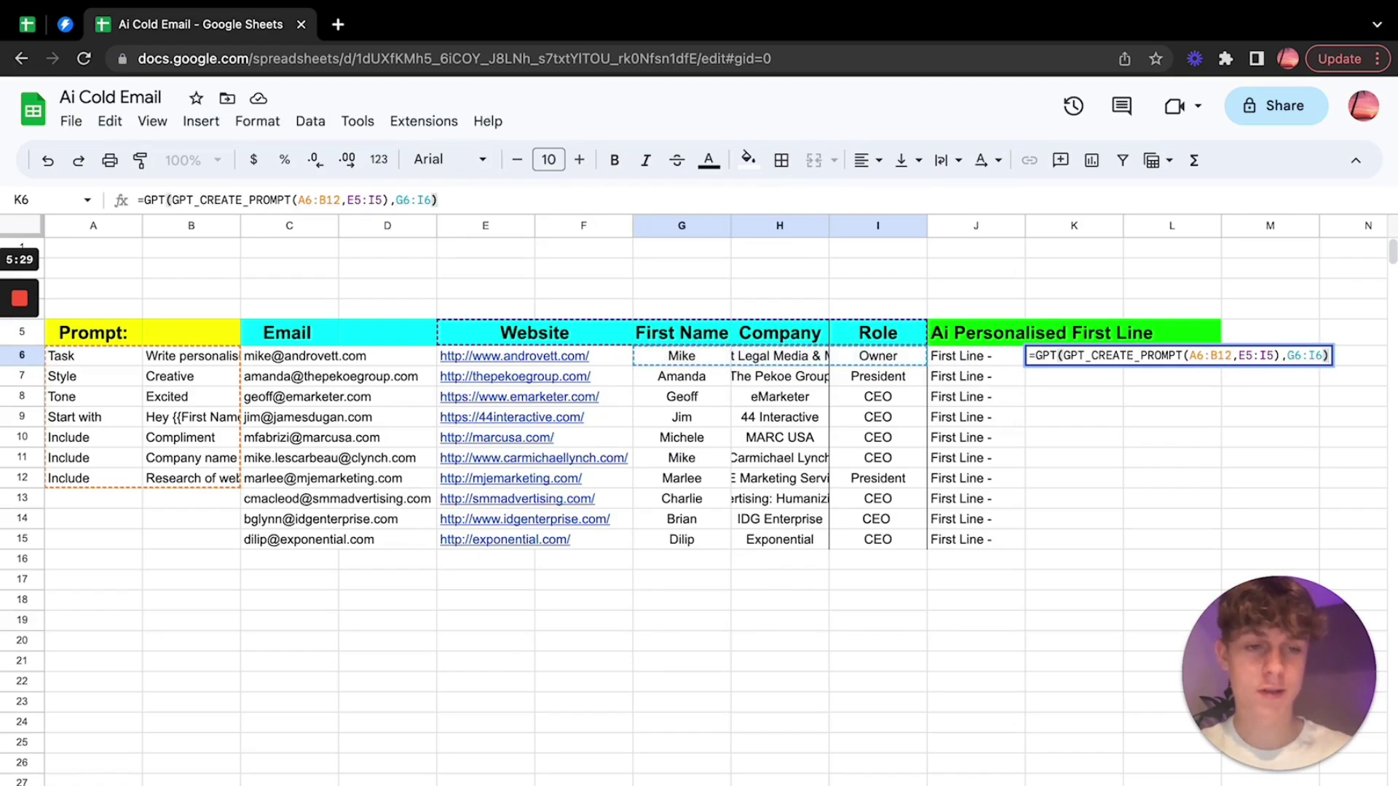
{"action": "key", "text": "Return"}
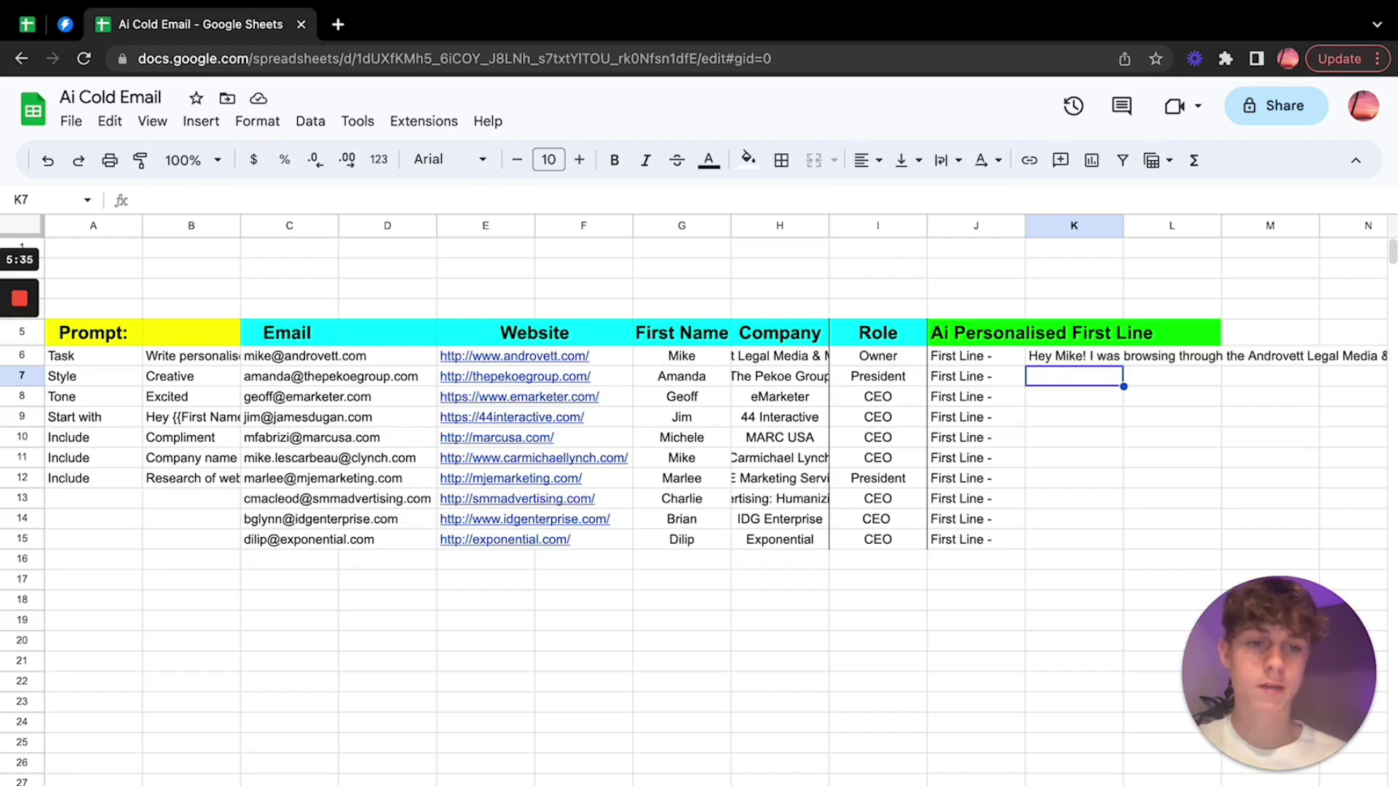
- Read K6's generated line praising Androvett's blog section, then select K6 to inspect its formula
{"action": "scroll", "coordinate": [1276, 459], "scroll_direction": "right", "scroll_amount": 5}
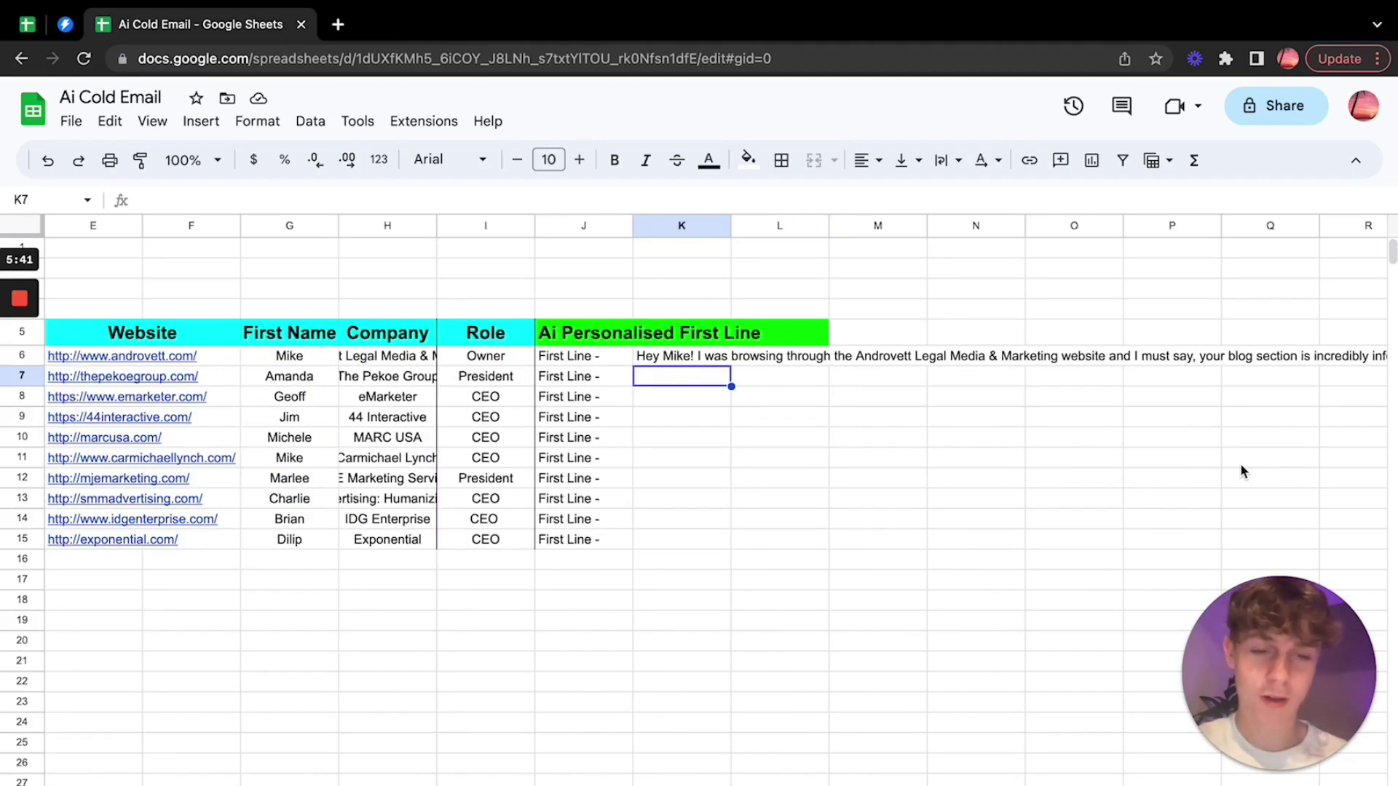
{"action": "scroll", "coordinate": [1241, 466], "scroll_direction": "right", "scroll_amount": 3}
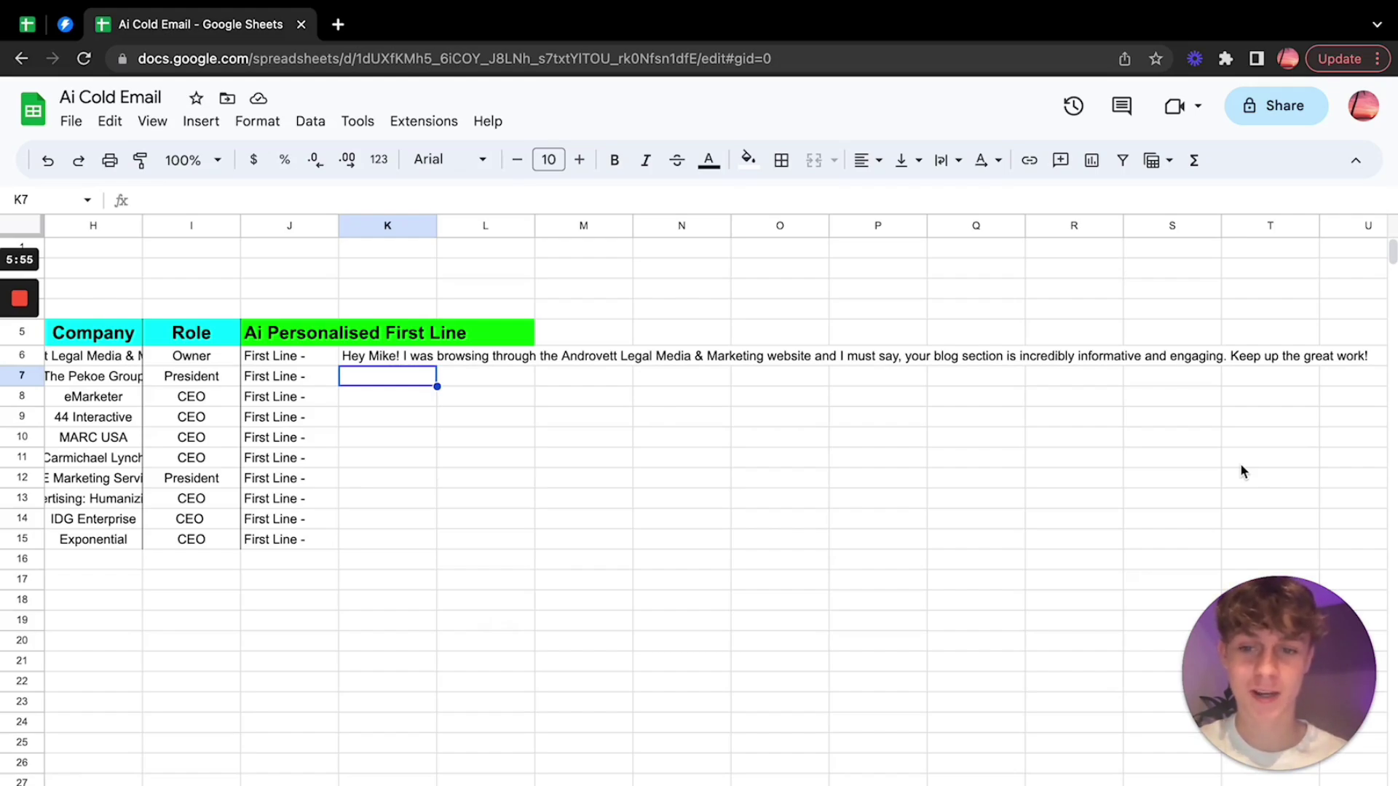
{"action": "left_click", "coordinate": [397, 358]}
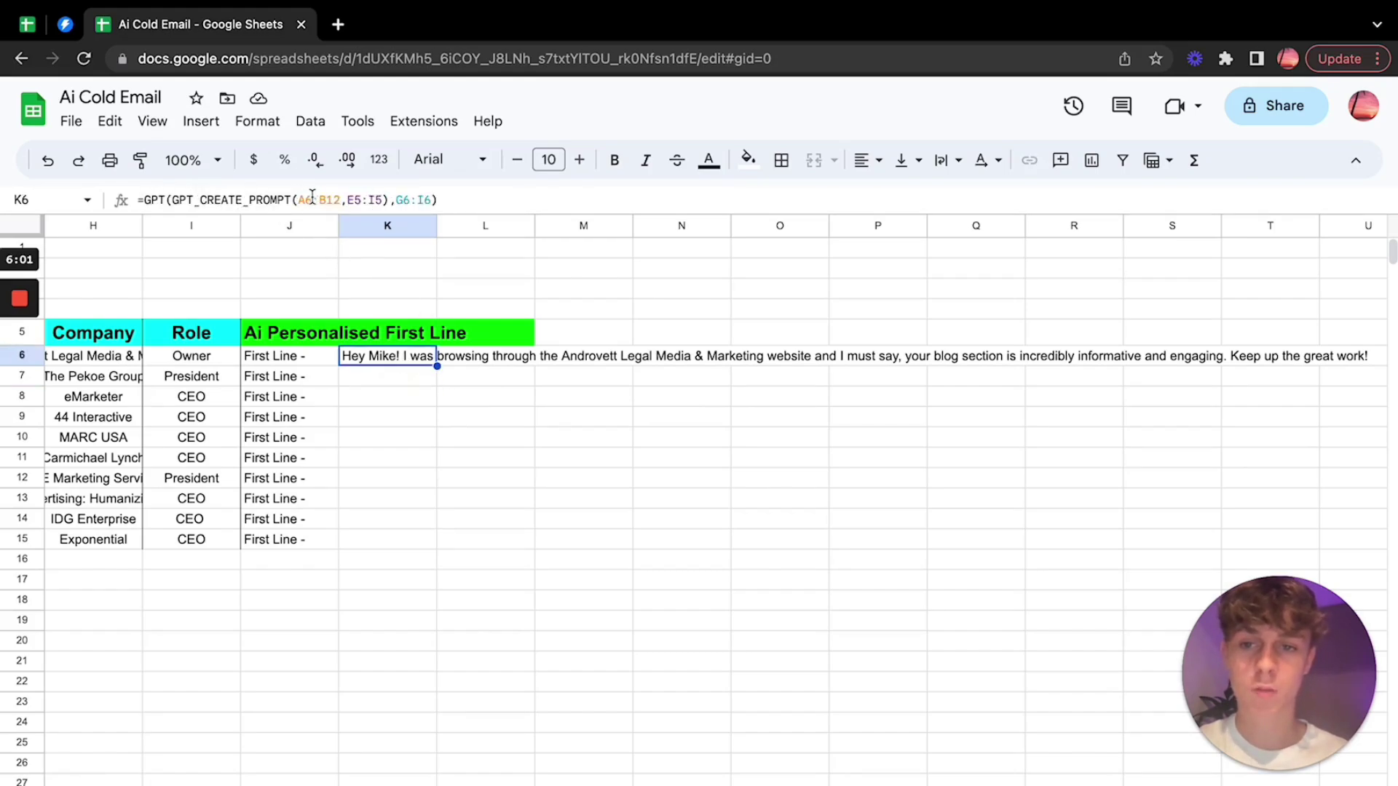
- Add a final 1 argument to K6's formula and read the regenerated legal-and-marketing opener
{"action": "left_click", "coordinate": [439, 200]}
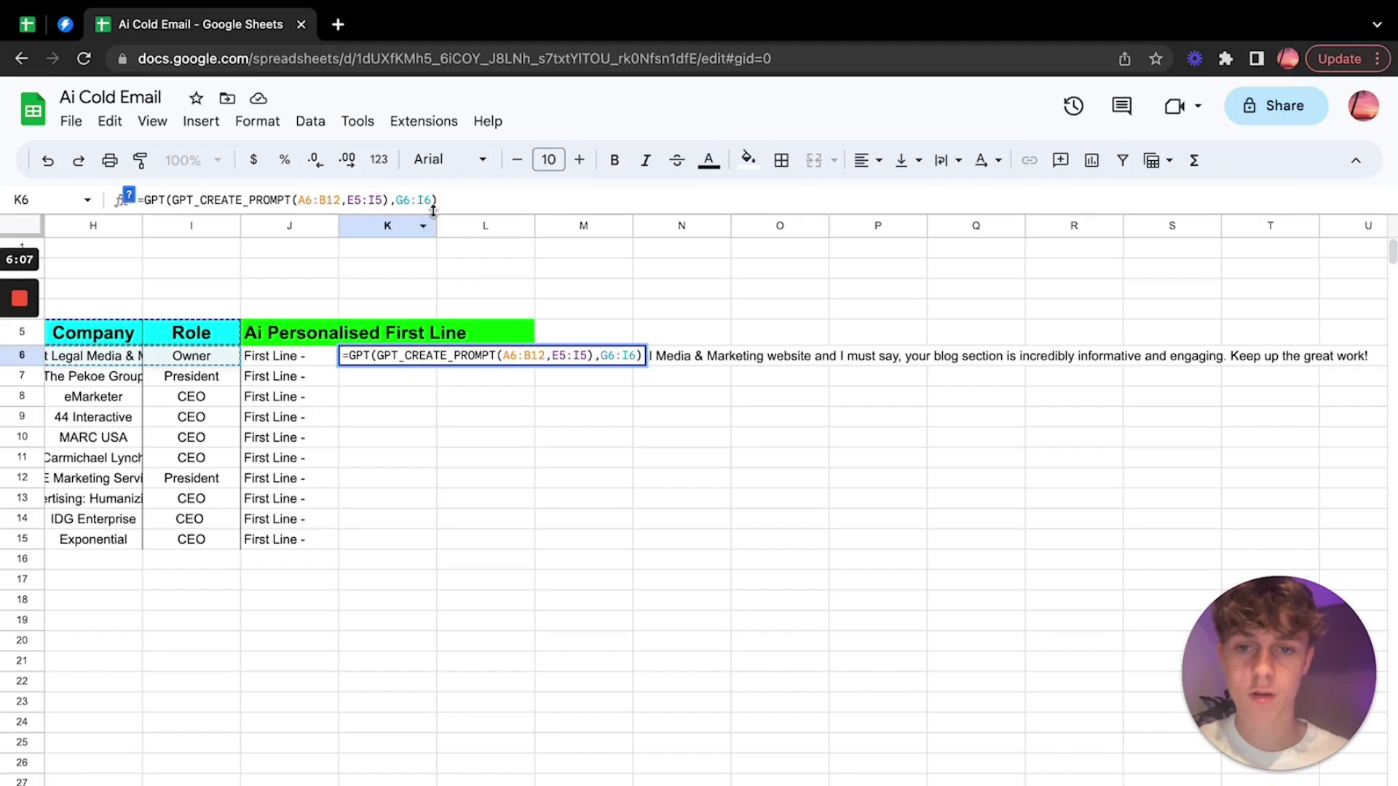
{"action": "type", "text": ","}
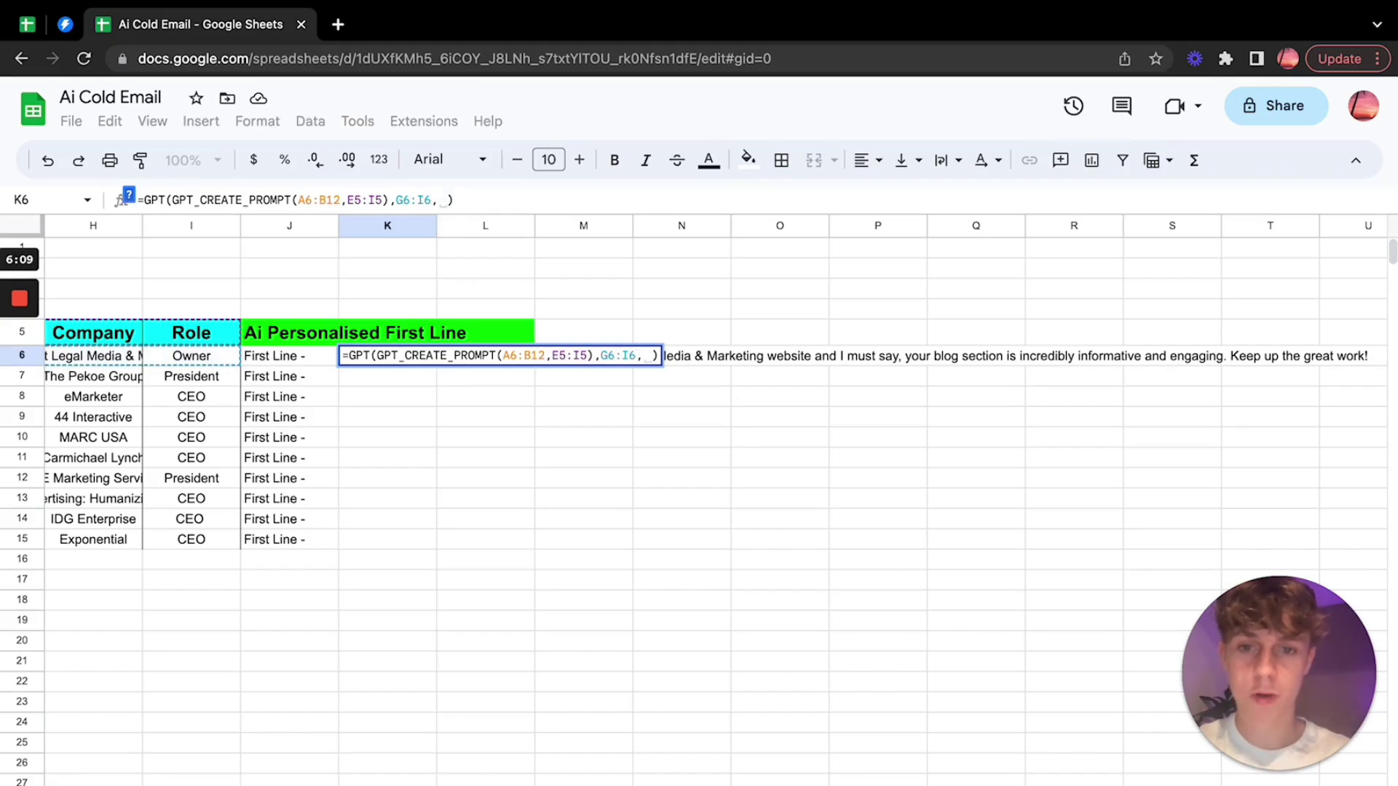
{"action": "type", "text": "1"}
{"action": "key", "text": "Return"}
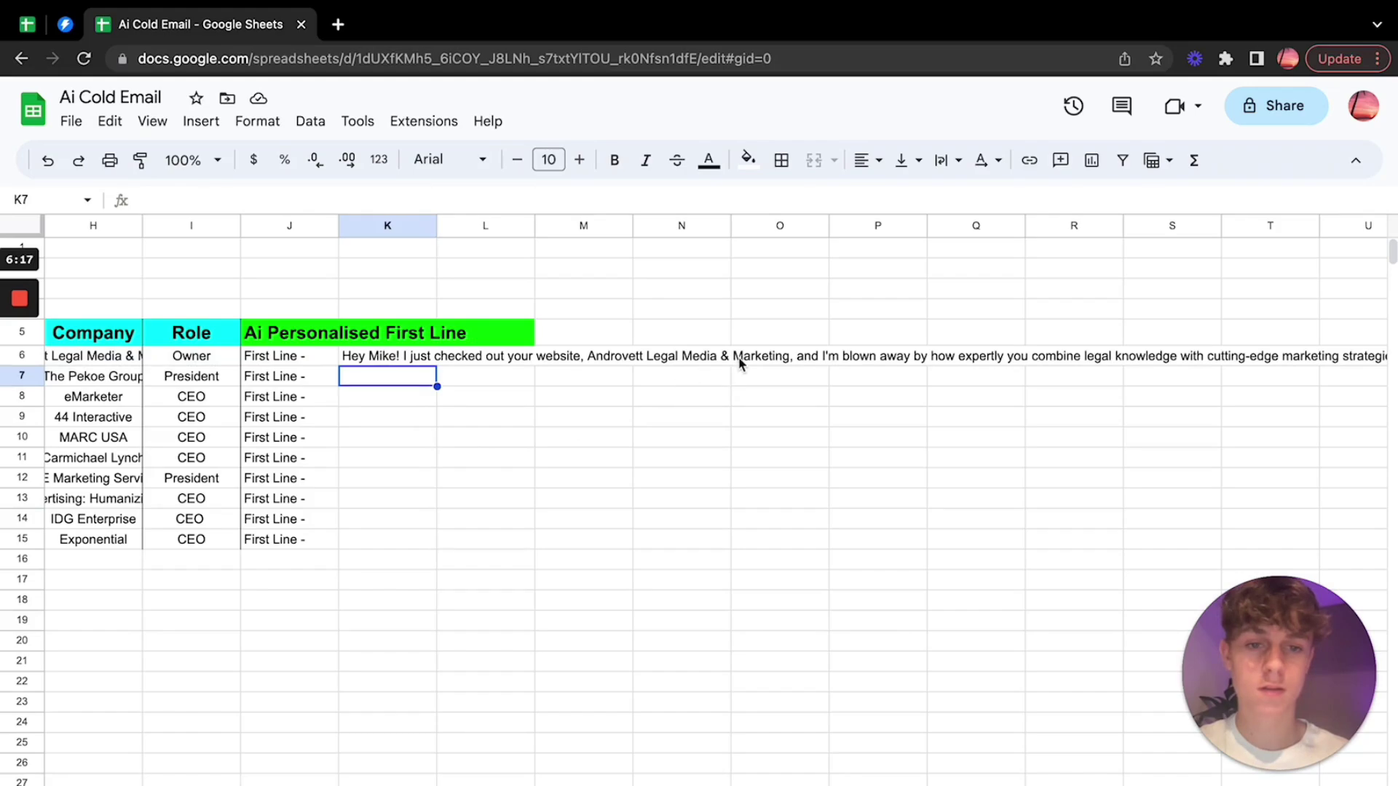
{"action": "scroll", "coordinate": [868, 420], "scroll_direction": "right", "scroll_amount": 4}
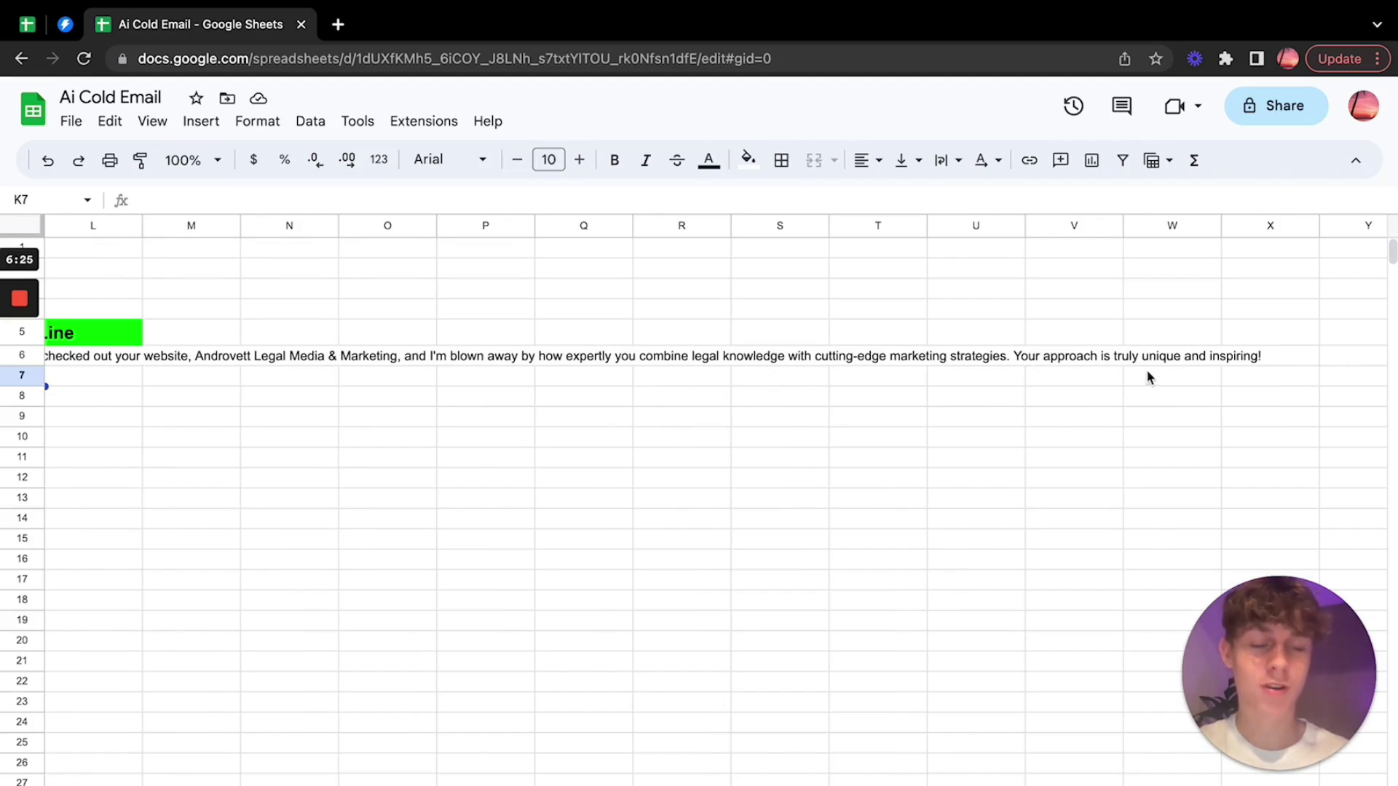
{"action": "scroll", "coordinate": [543, 518], "scroll_direction": "left", "scroll_amount": 8}
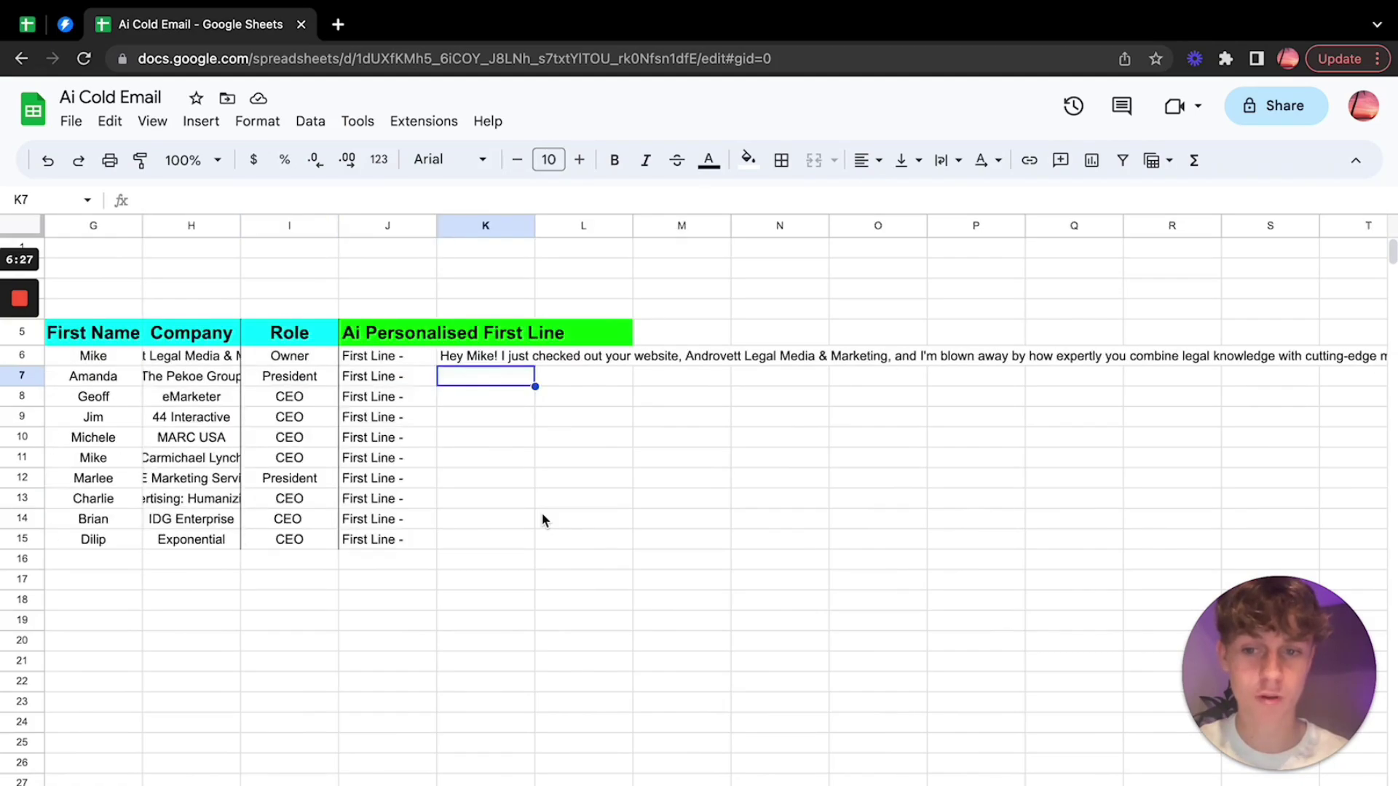
- Lock K6's prompt ranges as A$6:B$12 and E$5:I$5, then confirm the formula
{"action": "scroll", "coordinate": [542, 518], "scroll_direction": "left", "scroll_amount": 2}
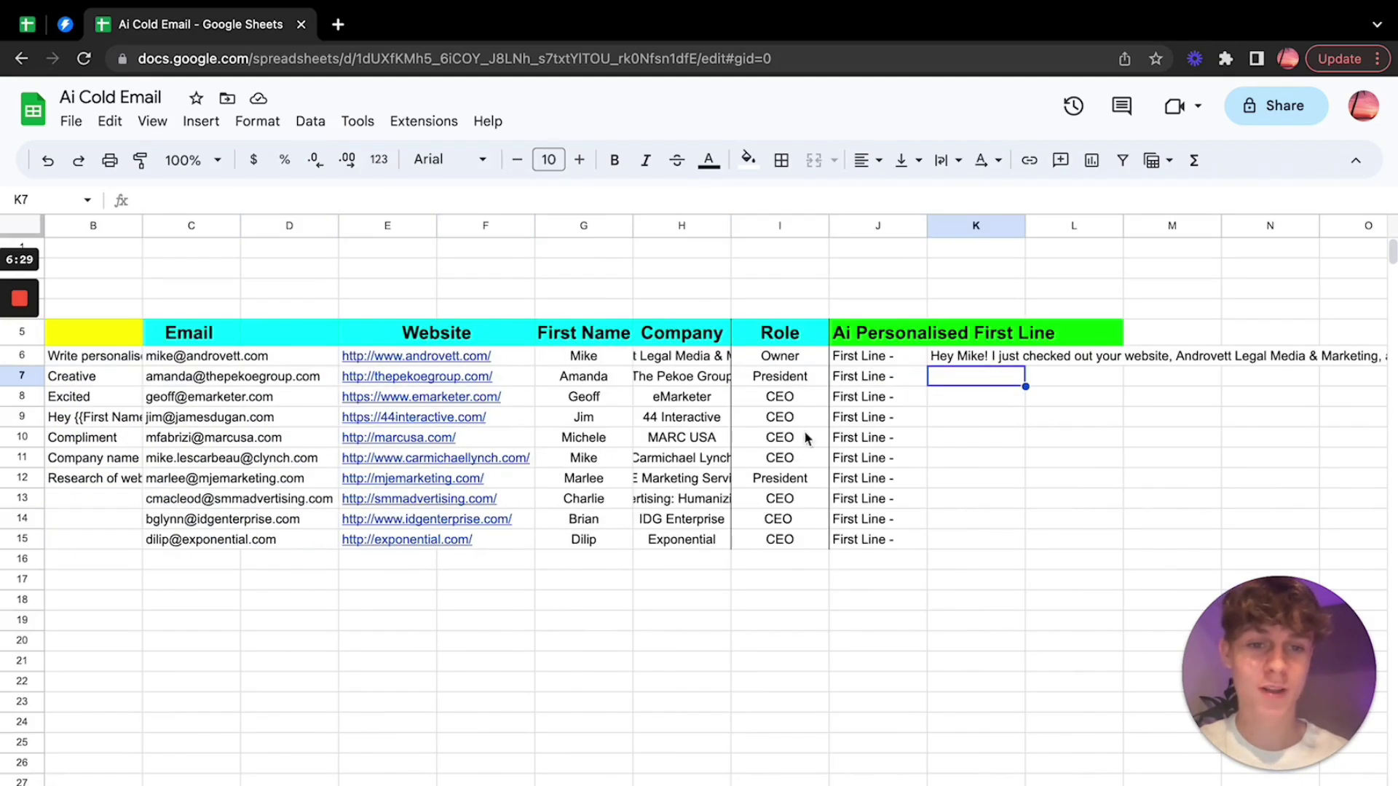
{"action": "left_click", "coordinate": [967, 358]}
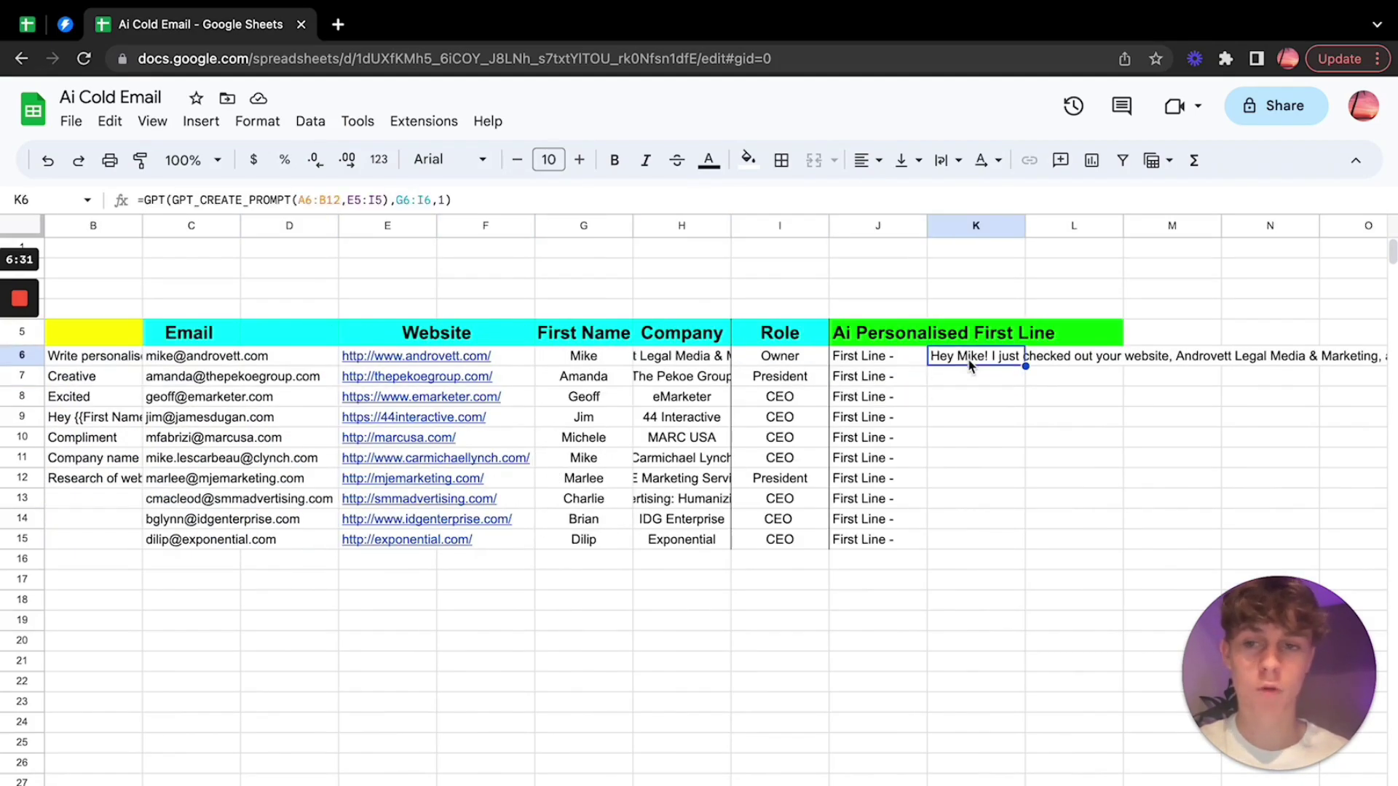
{"action": "left_click", "coordinate": [308, 201]}
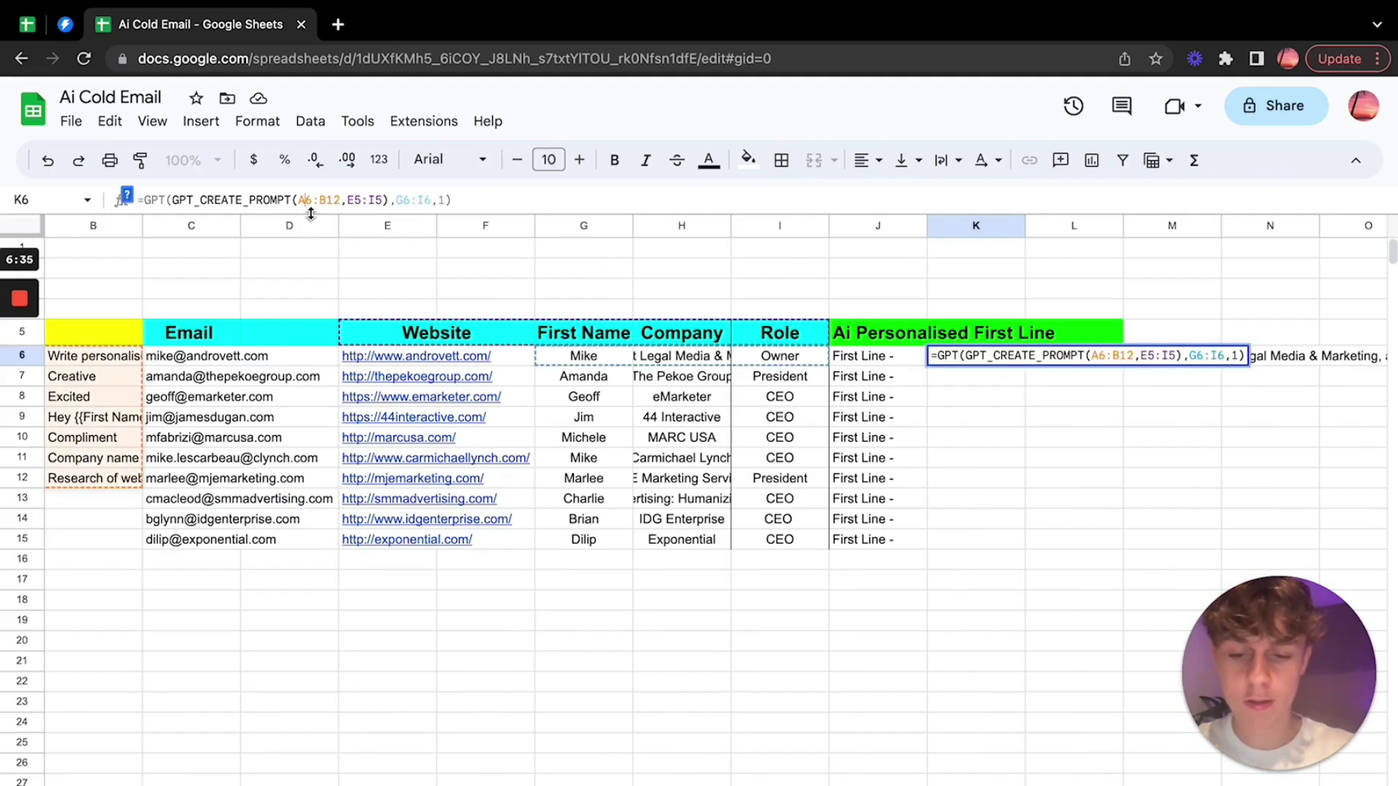
{"action": "left_click", "coordinate": [305, 200]}
{"action": "type", "text": "$"}
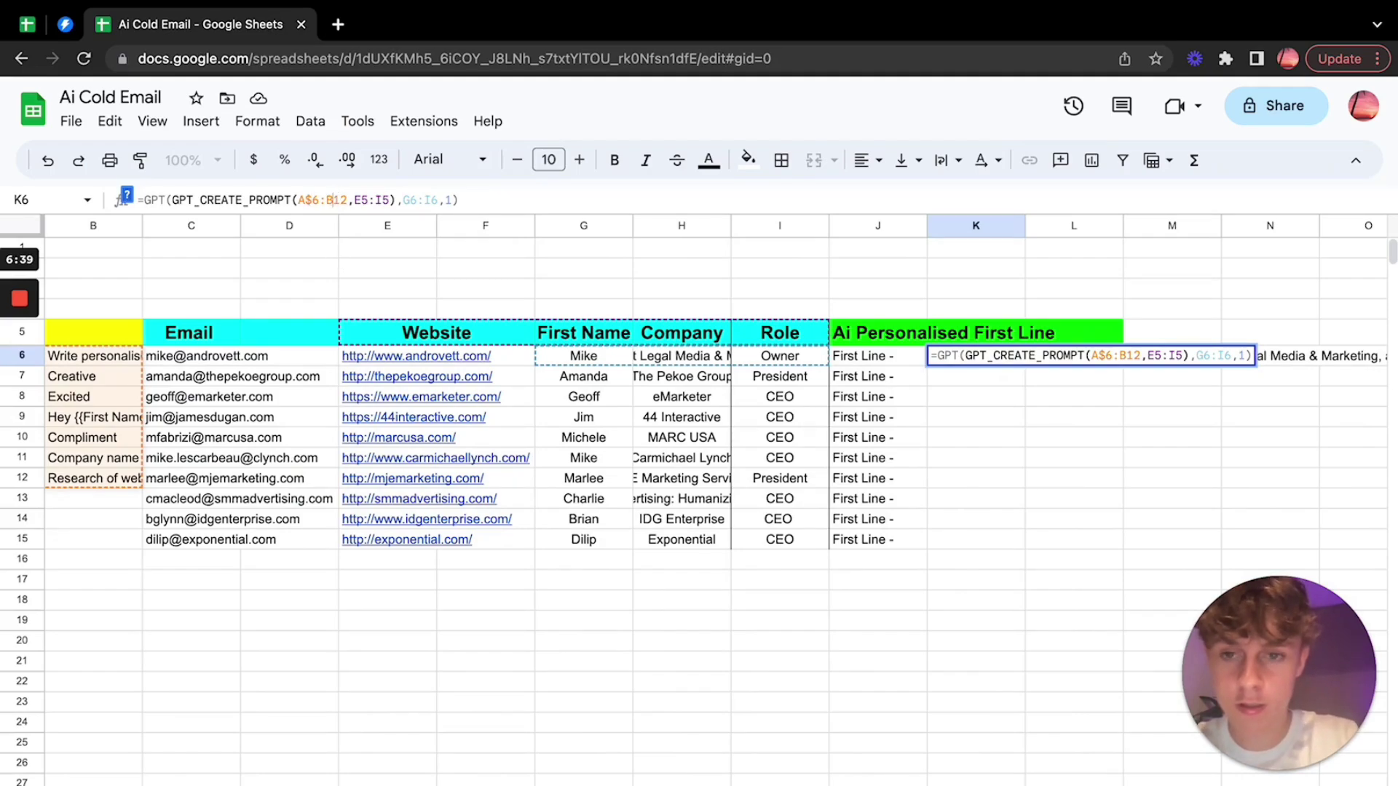
{"action": "left_click", "coordinate": [331, 200]}
{"action": "type", "text": "$"}
{"action": "left_click", "coordinate": [369, 200]}
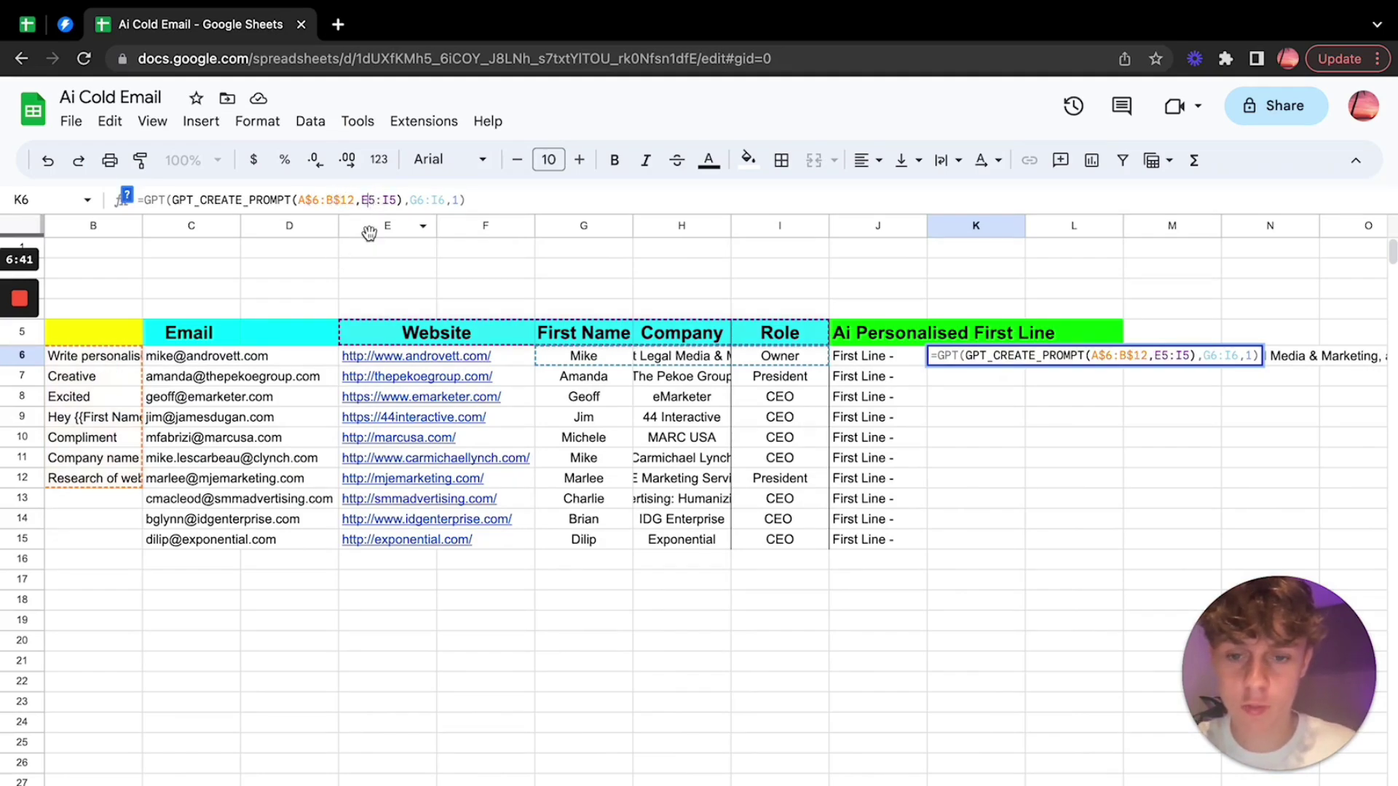
{"action": "type", "text": "$"}
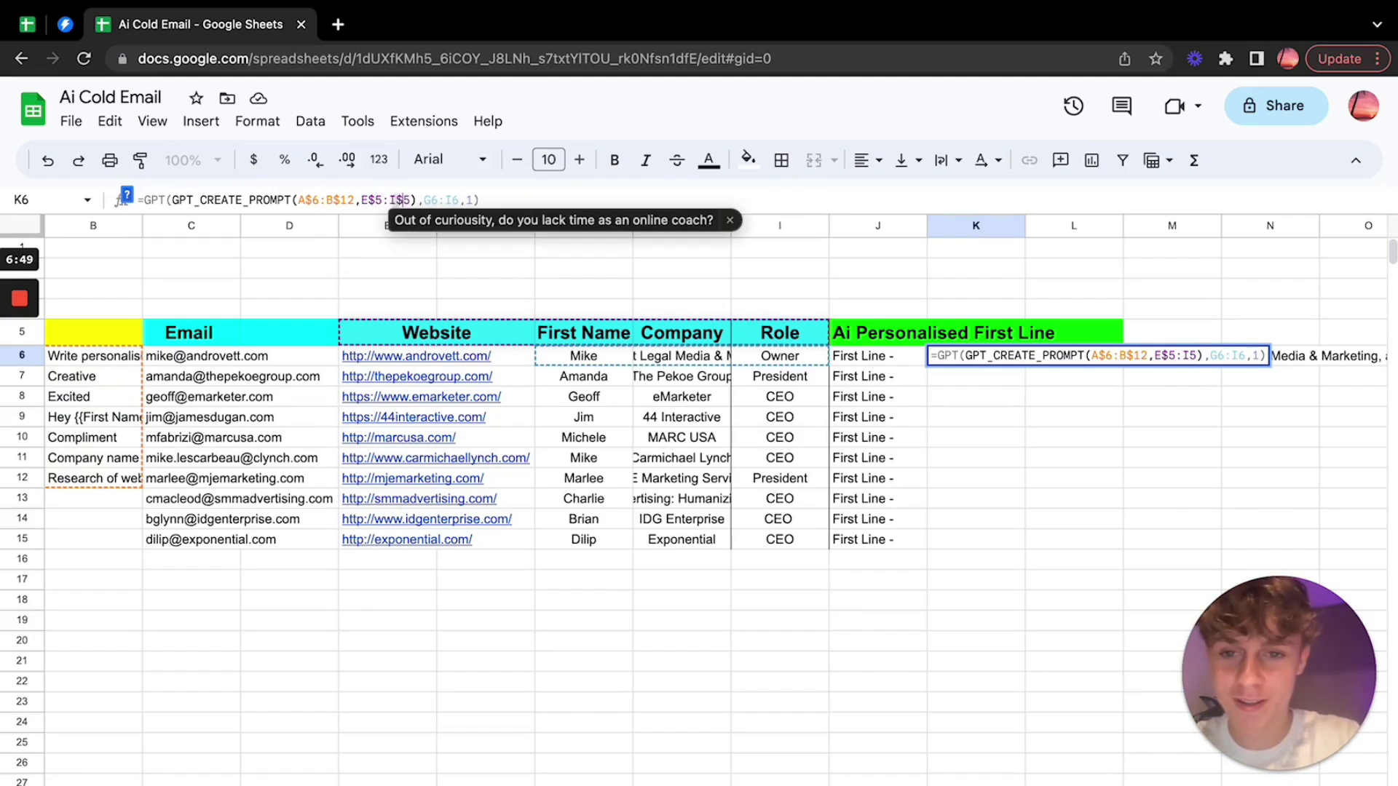
{"action": "type", "text": "$"}
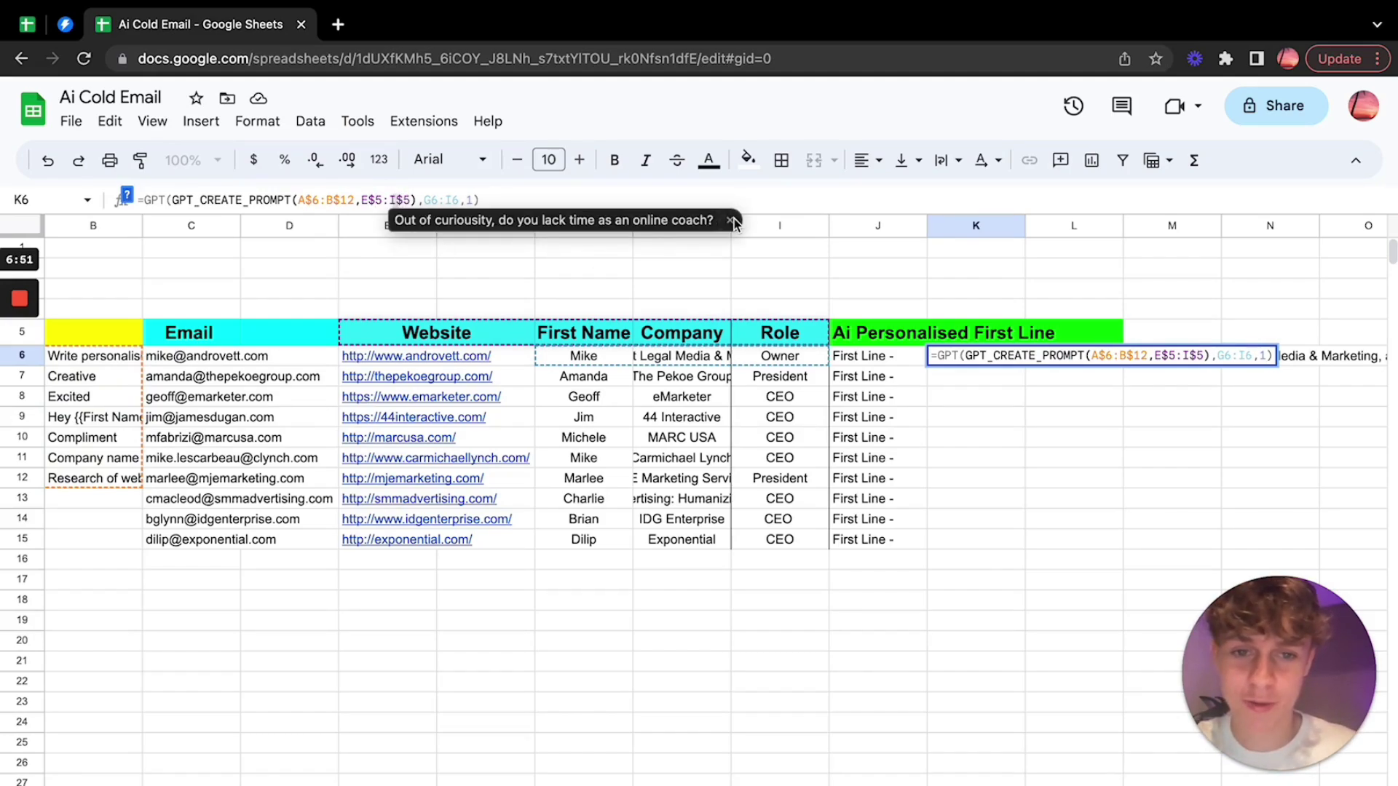
{"action": "left_click", "coordinate": [728, 220]}
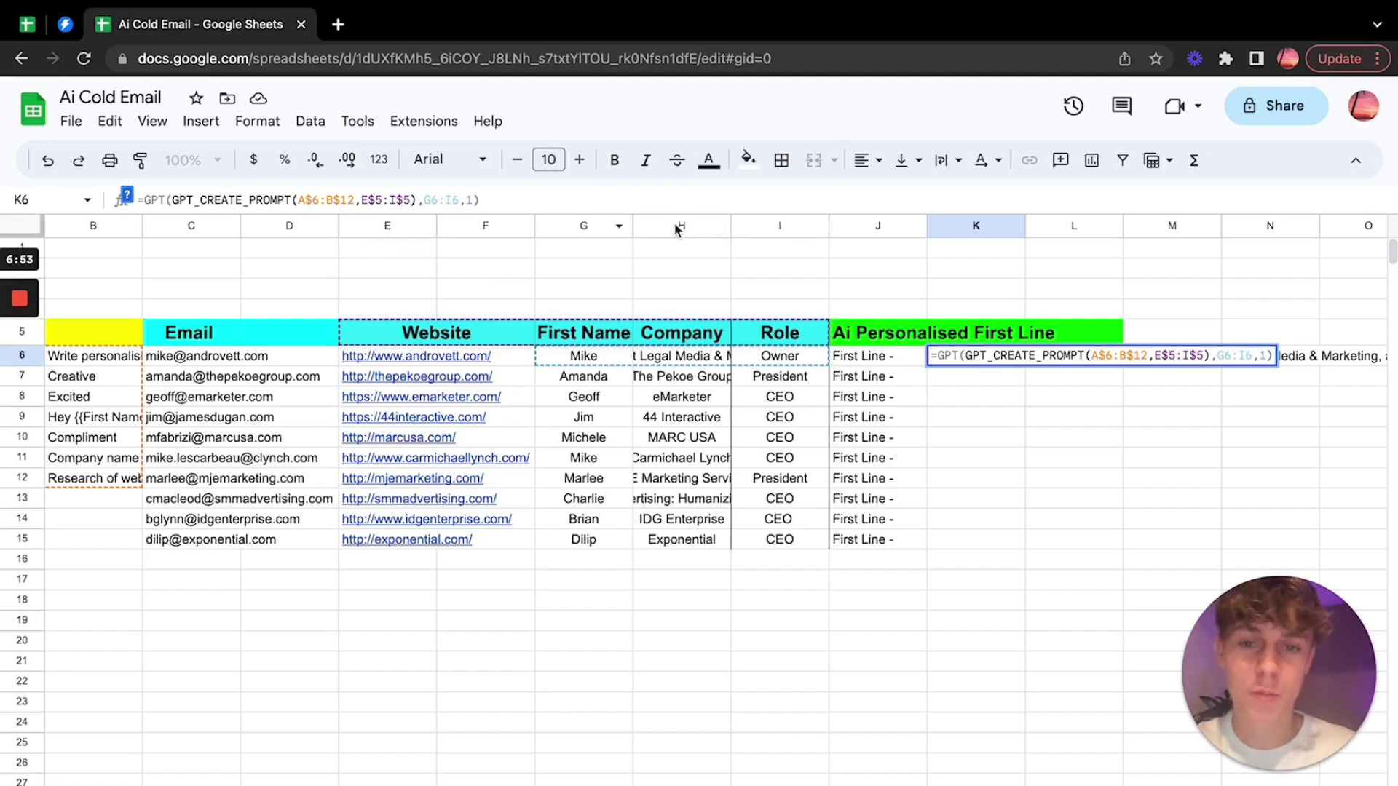
{"action": "key", "text": "Return"}
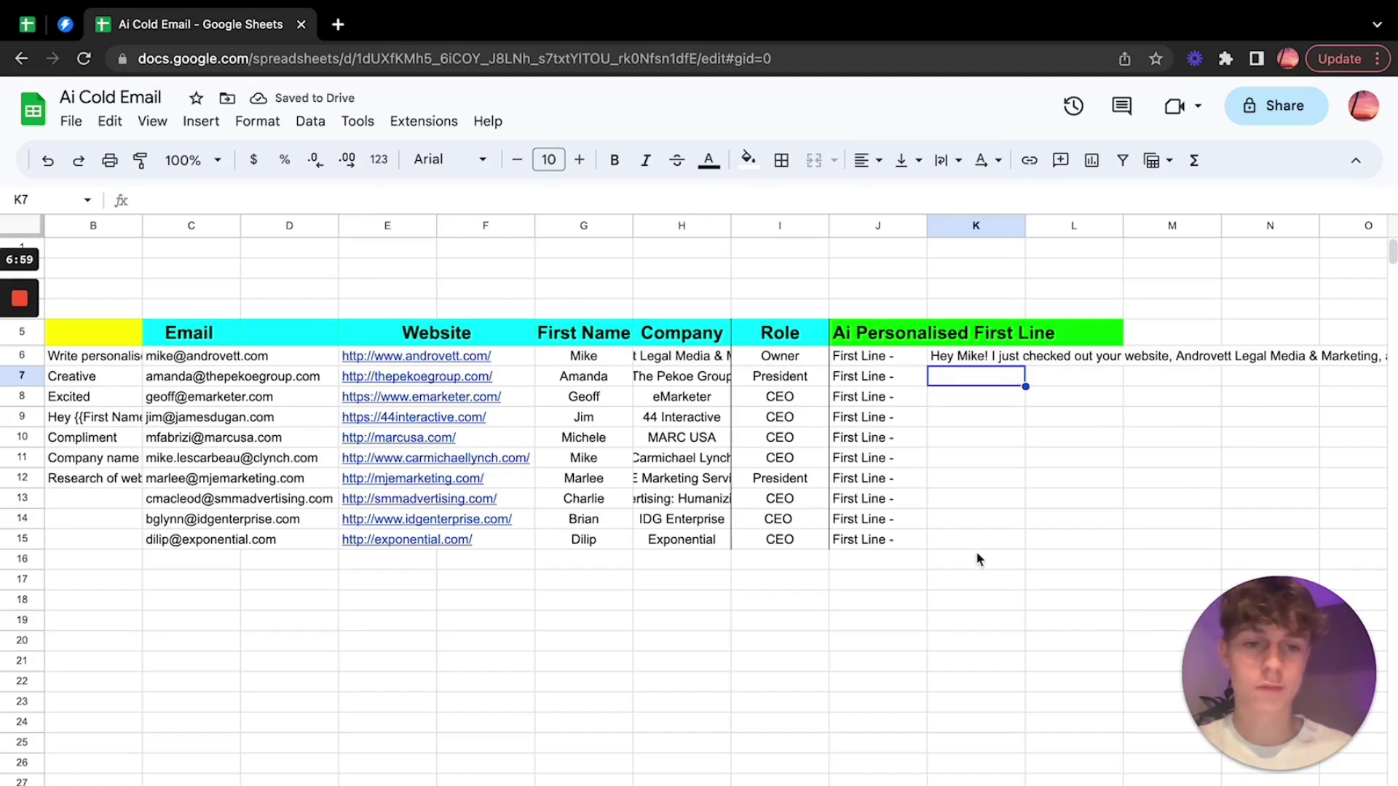
- Fill K6's GPT formula down to K15 and review the generated openers
{"action": "left_click", "coordinate": [964, 359]}
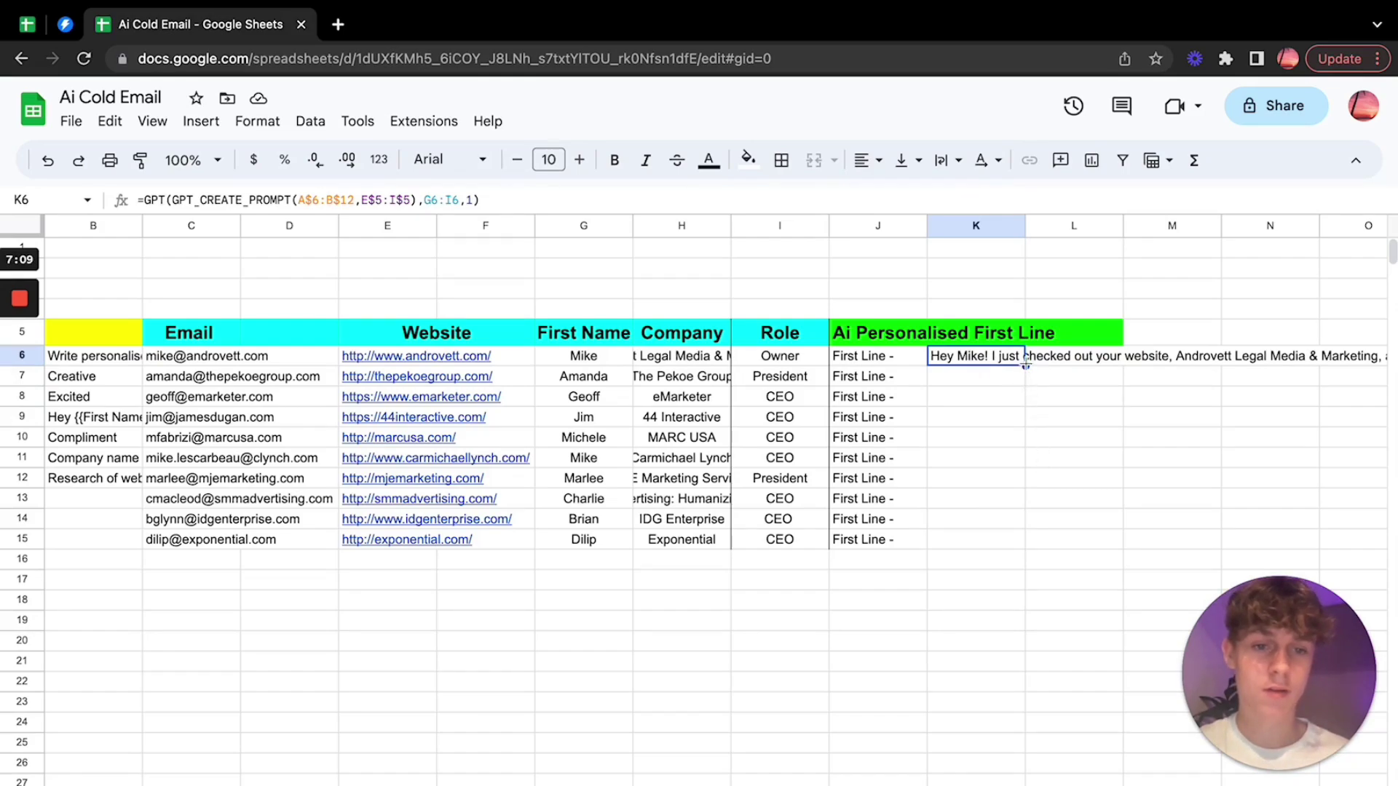
{"action": "left_click_drag", "start_coordinate": [1025, 366], "coordinate": [1029, 540]}
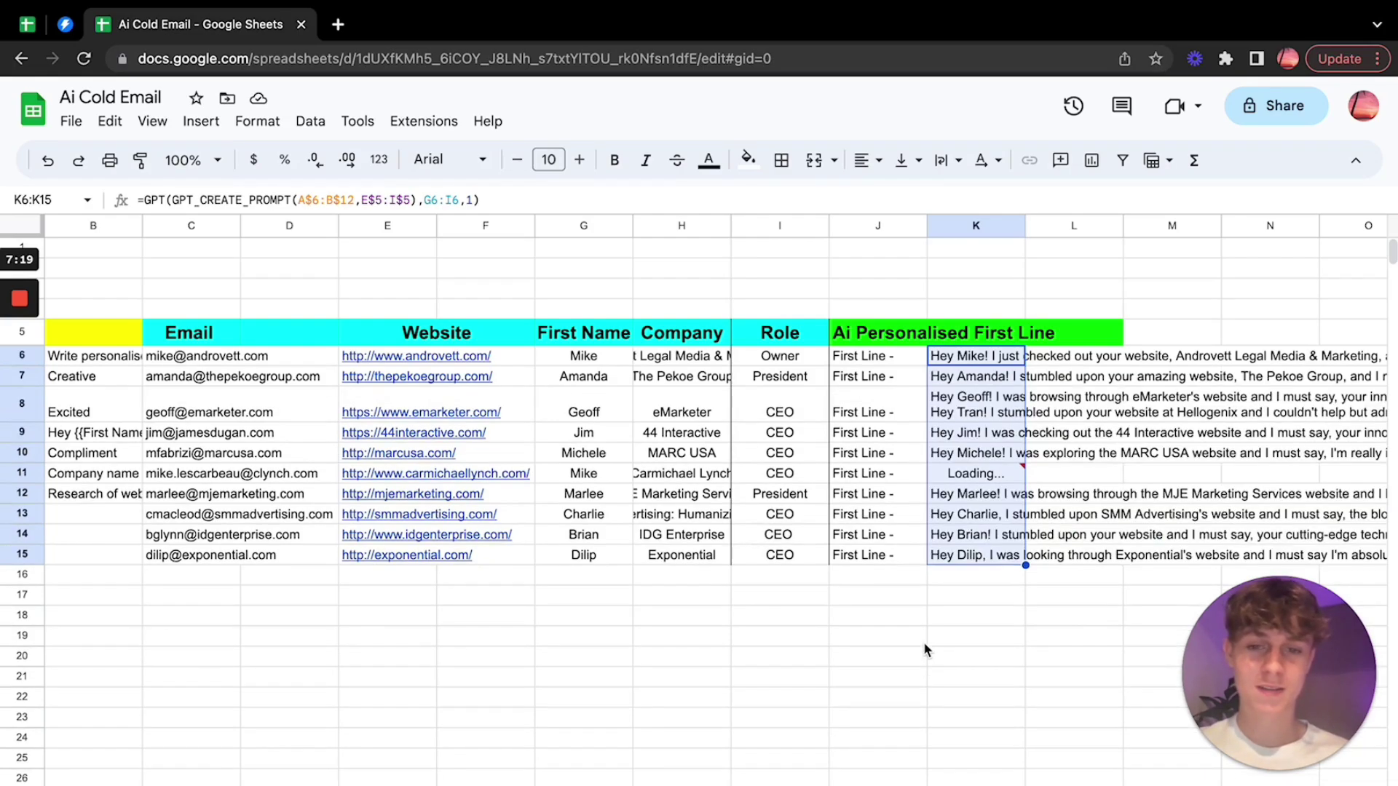
{"action": "left_click", "coordinate": [922, 637]}
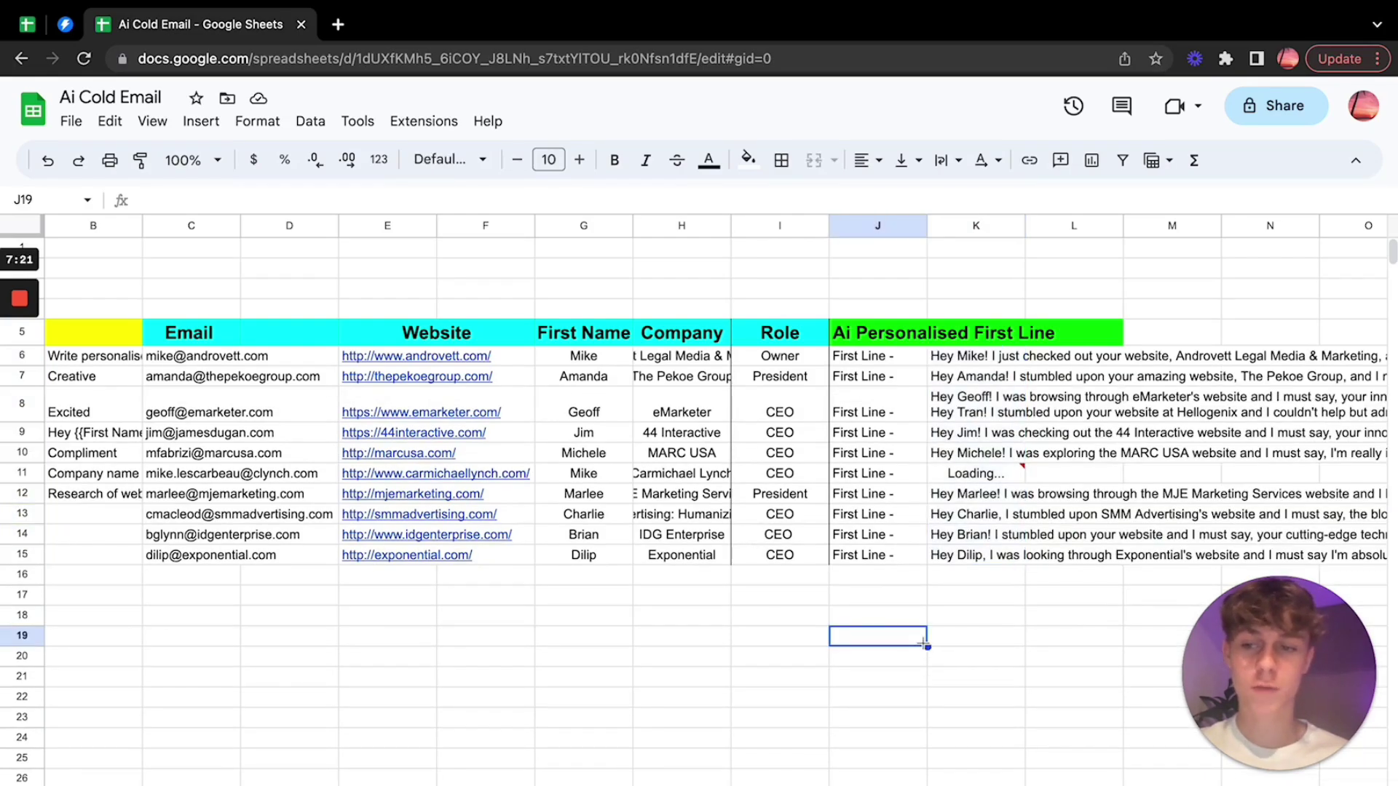
{"action": "scroll", "coordinate": [958, 722], "scroll_direction": "right", "scroll_amount": 6}
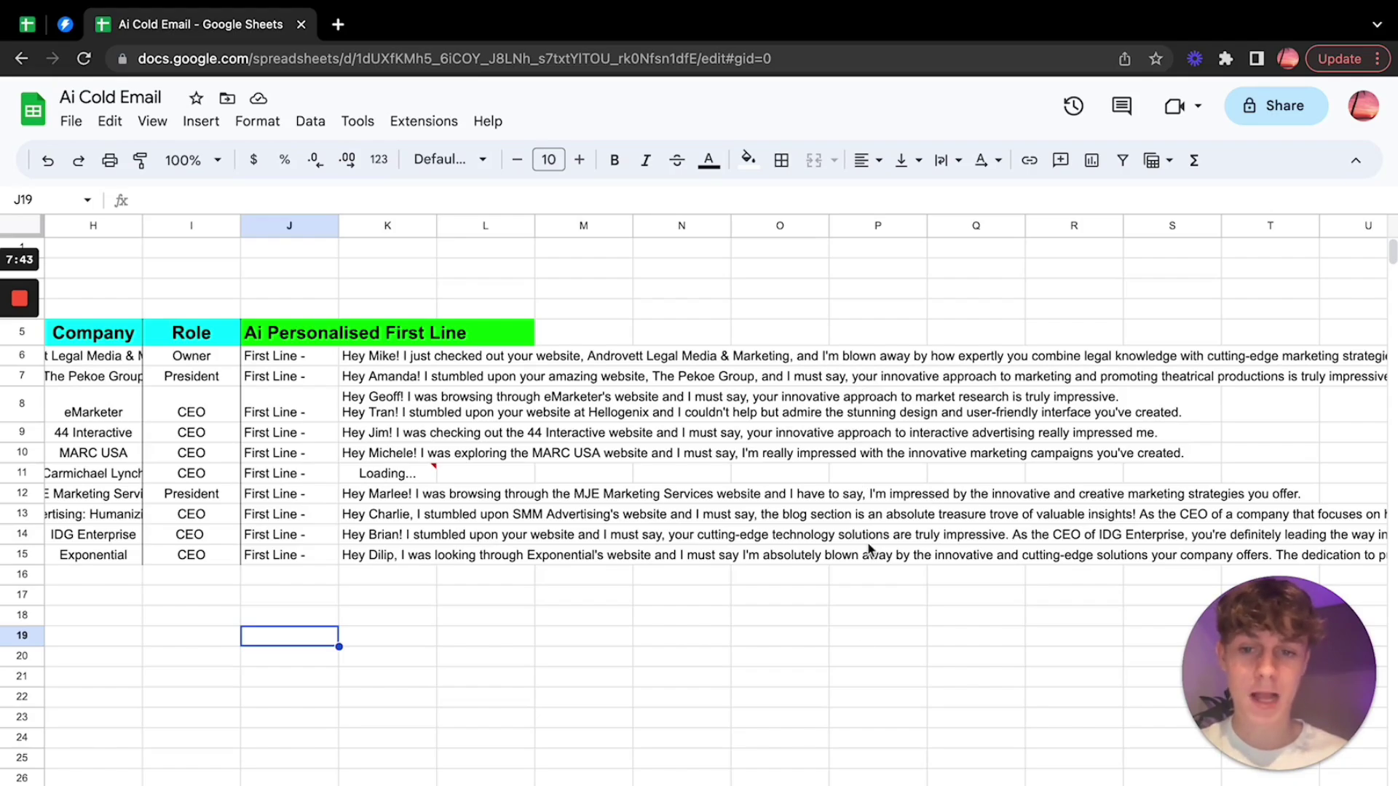
{"action": "scroll", "coordinate": [858, 672], "scroll_direction": "left", "scroll_amount": 5}
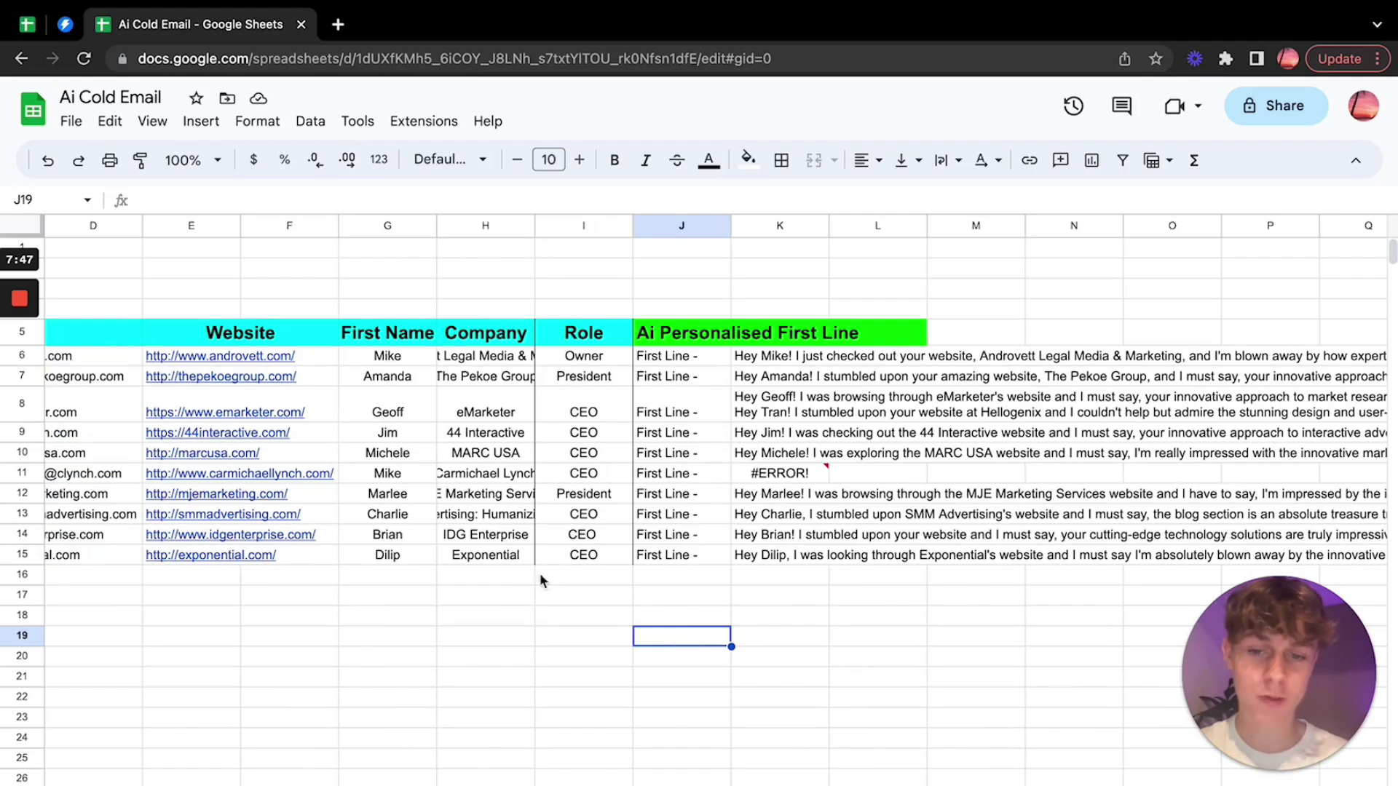
{"action": "scroll", "coordinate": [564, 759], "scroll_direction": "down", "scroll_amount": 20}
{"action": "scroll", "coordinate": [564, 759], "scroll_direction": "up", "scroll_amount": 20}
{"action": "scroll", "coordinate": [564, 760], "scroll_direction": "left", "scroll_amount": 3}
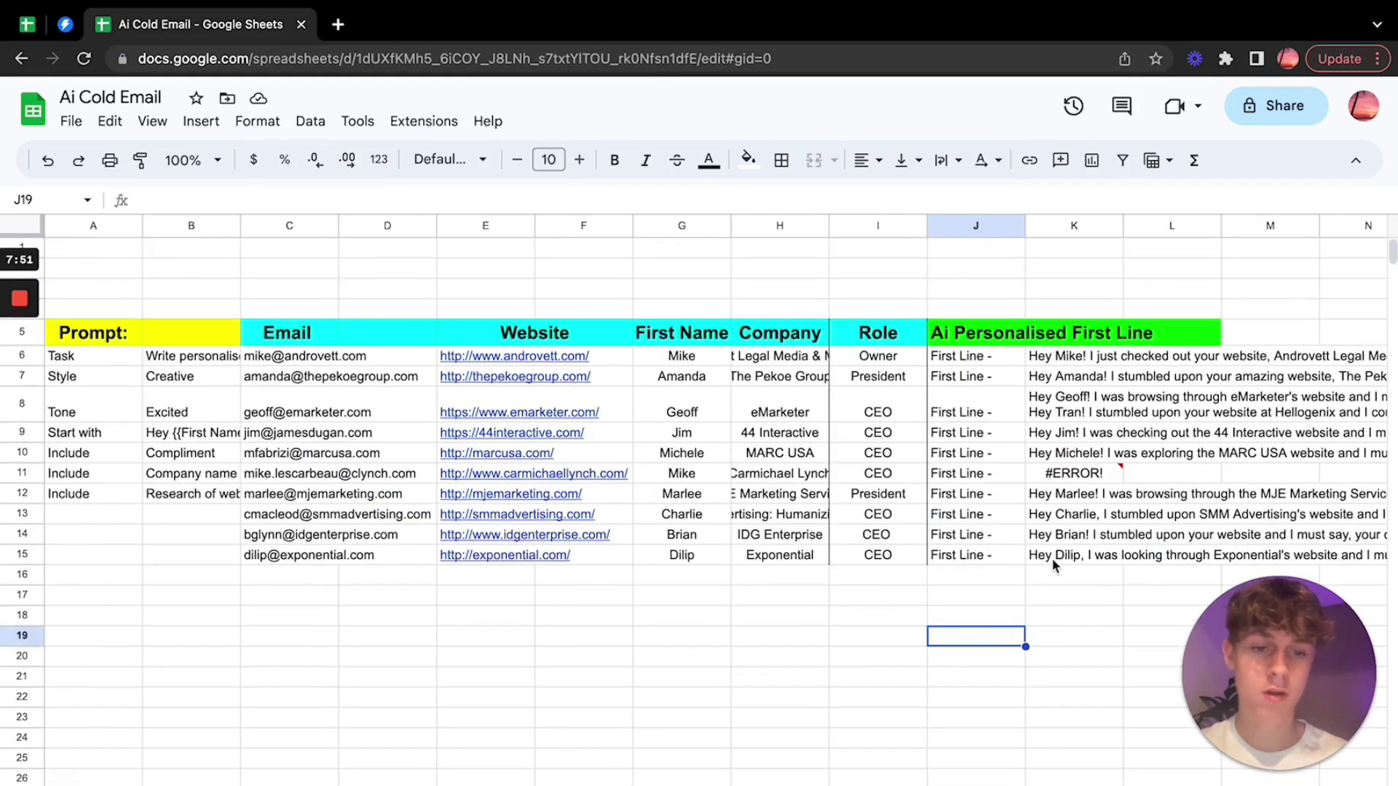
{"action": "left_click", "coordinate": [1051, 557]}
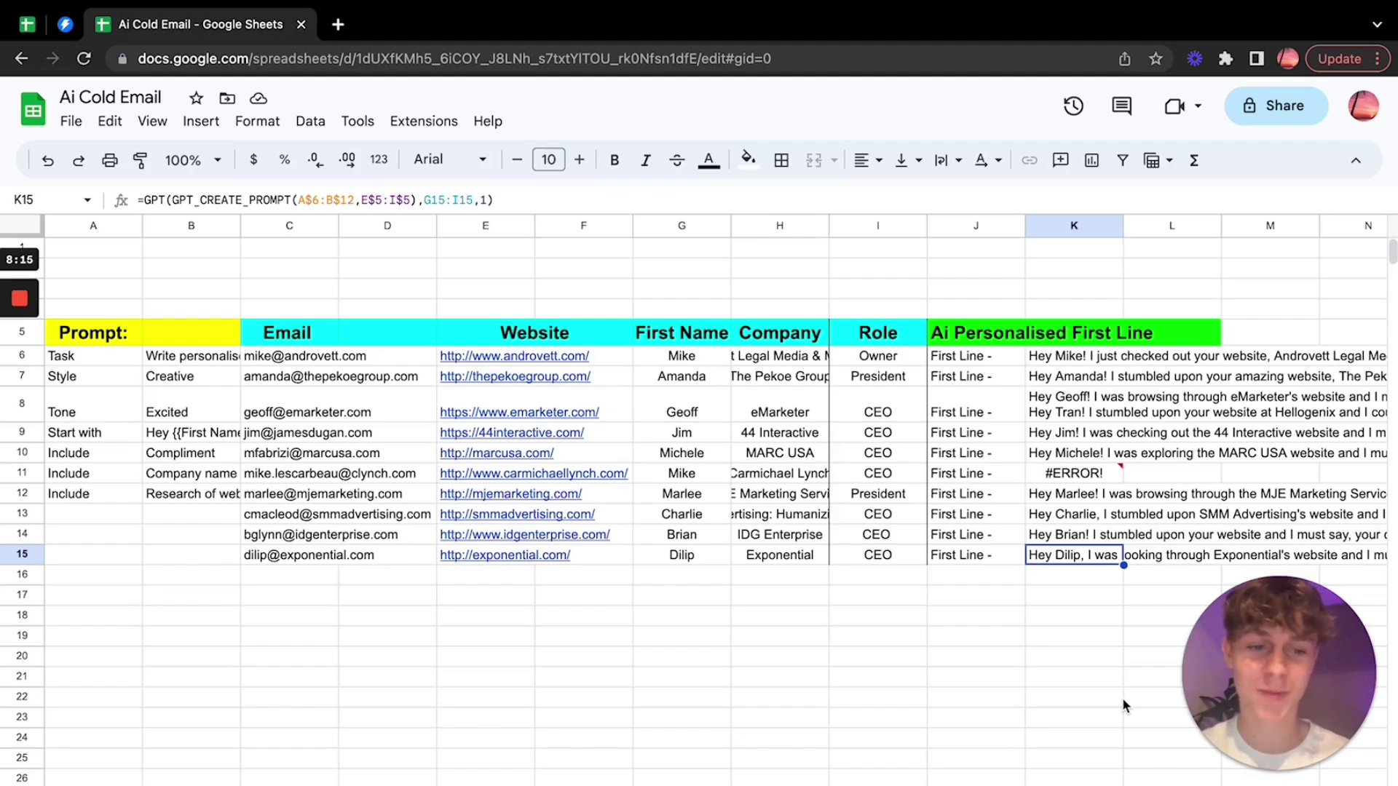
- Switch from the lead spreadsheet to the Instantly homepage tab
{"action": "scroll", "coordinate": [964, 711], "scroll_direction": "right", "scroll_amount": 2}
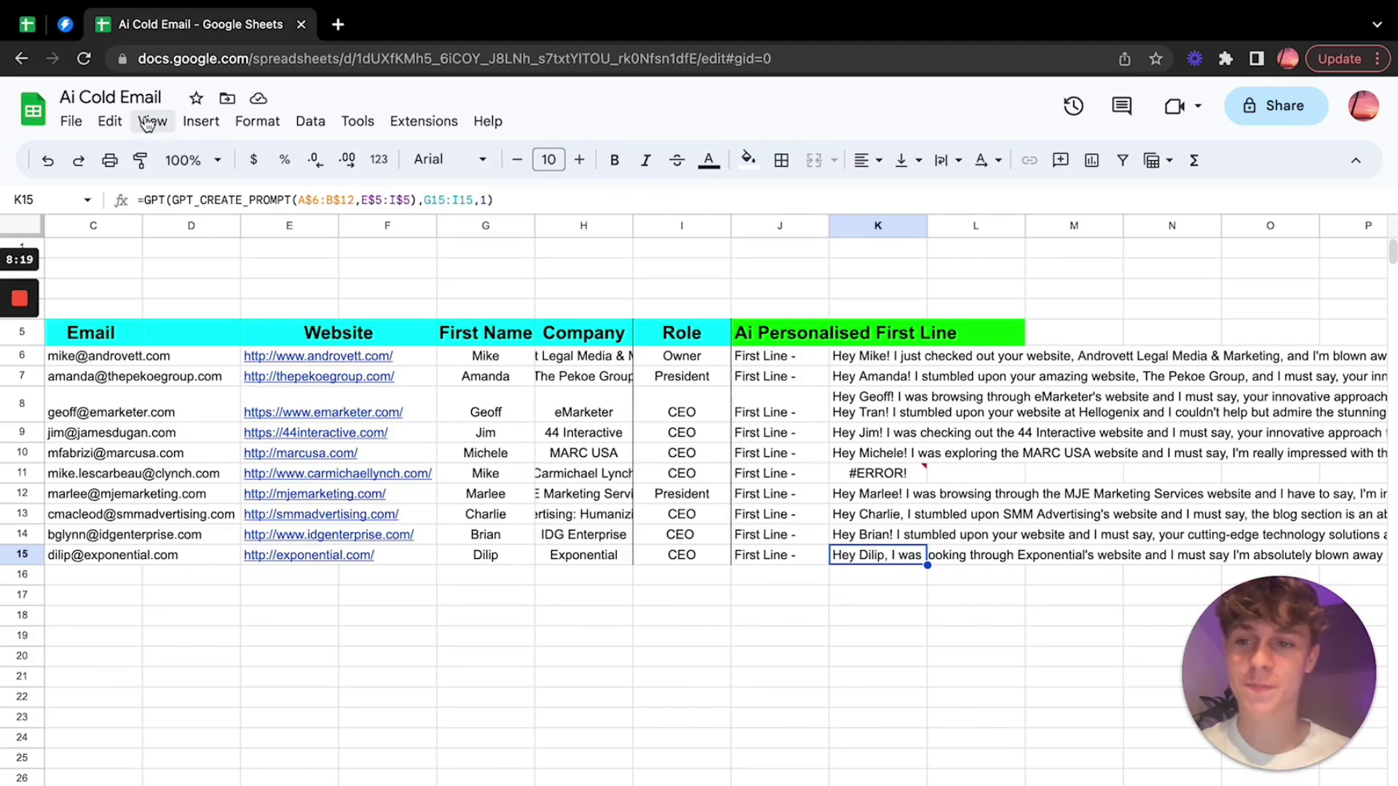
{"action": "left_click", "coordinate": [65, 24]}
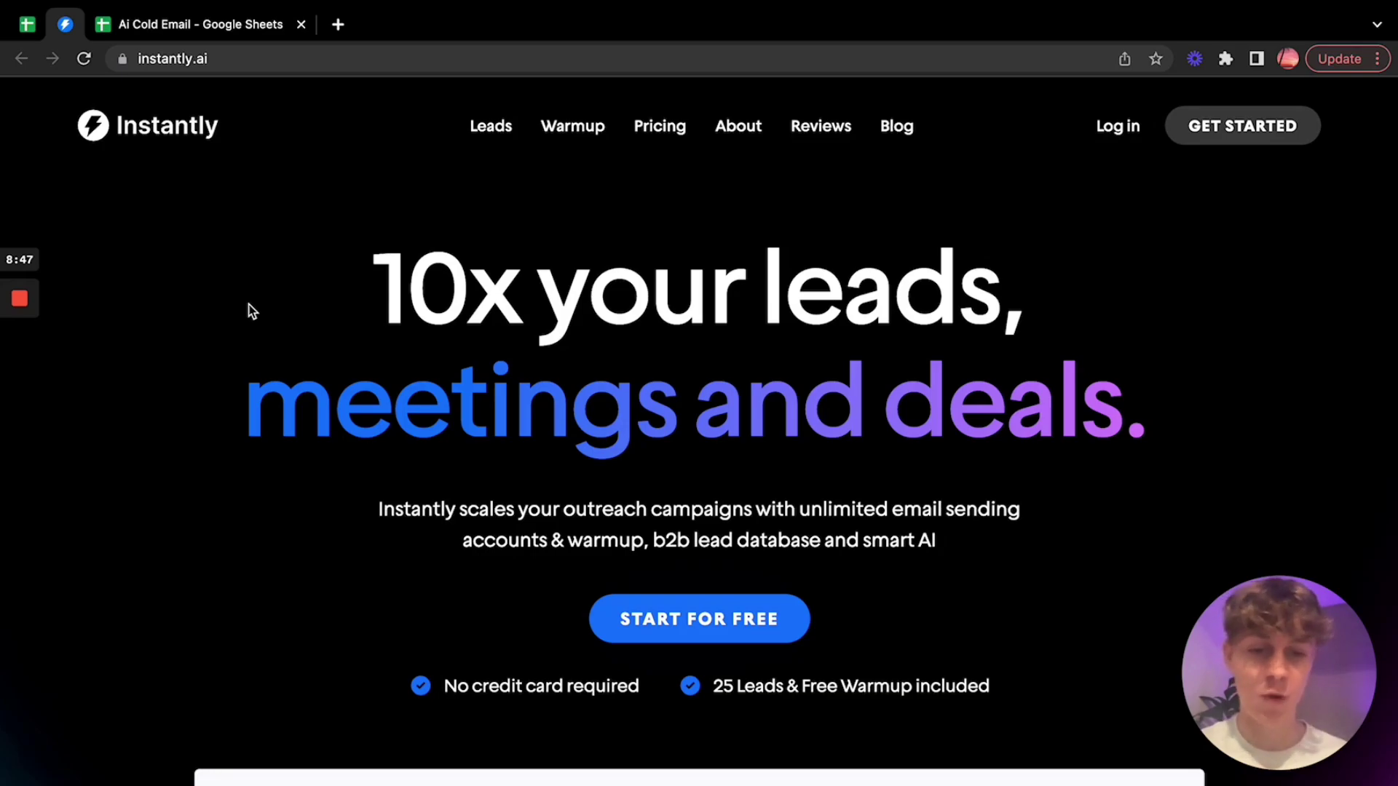
- Review Instantly's Growth ($30/mo) and Hypergrowth ($77.6/mo) plans, then return to the Ai Cold Email sheet
{"action": "left_click", "coordinate": [650, 131]}
{"action": "scroll", "coordinate": [456, 465], "scroll_direction": "down", "scroll_amount": 4}
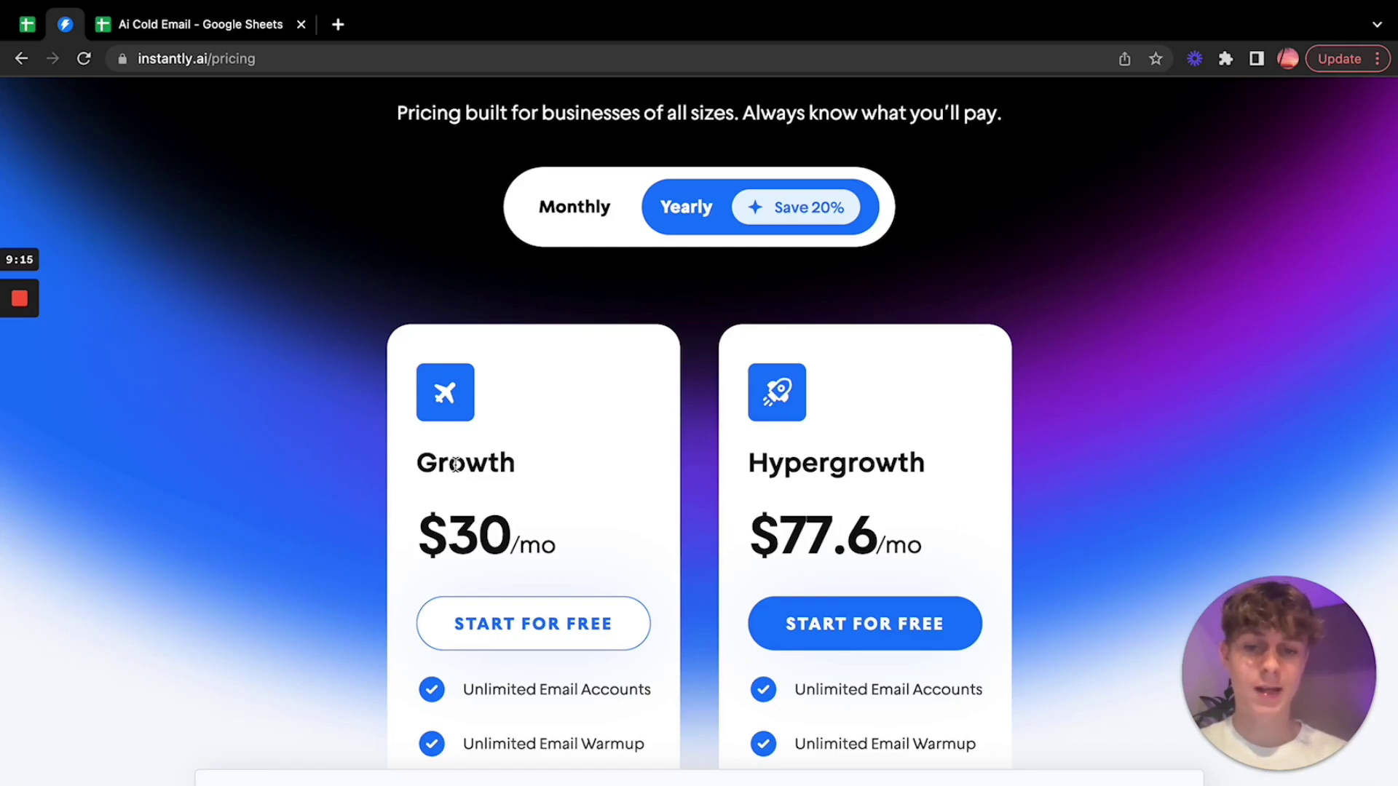
{"action": "scroll", "coordinate": [147, 562], "scroll_direction": "down", "scroll_amount": 3}
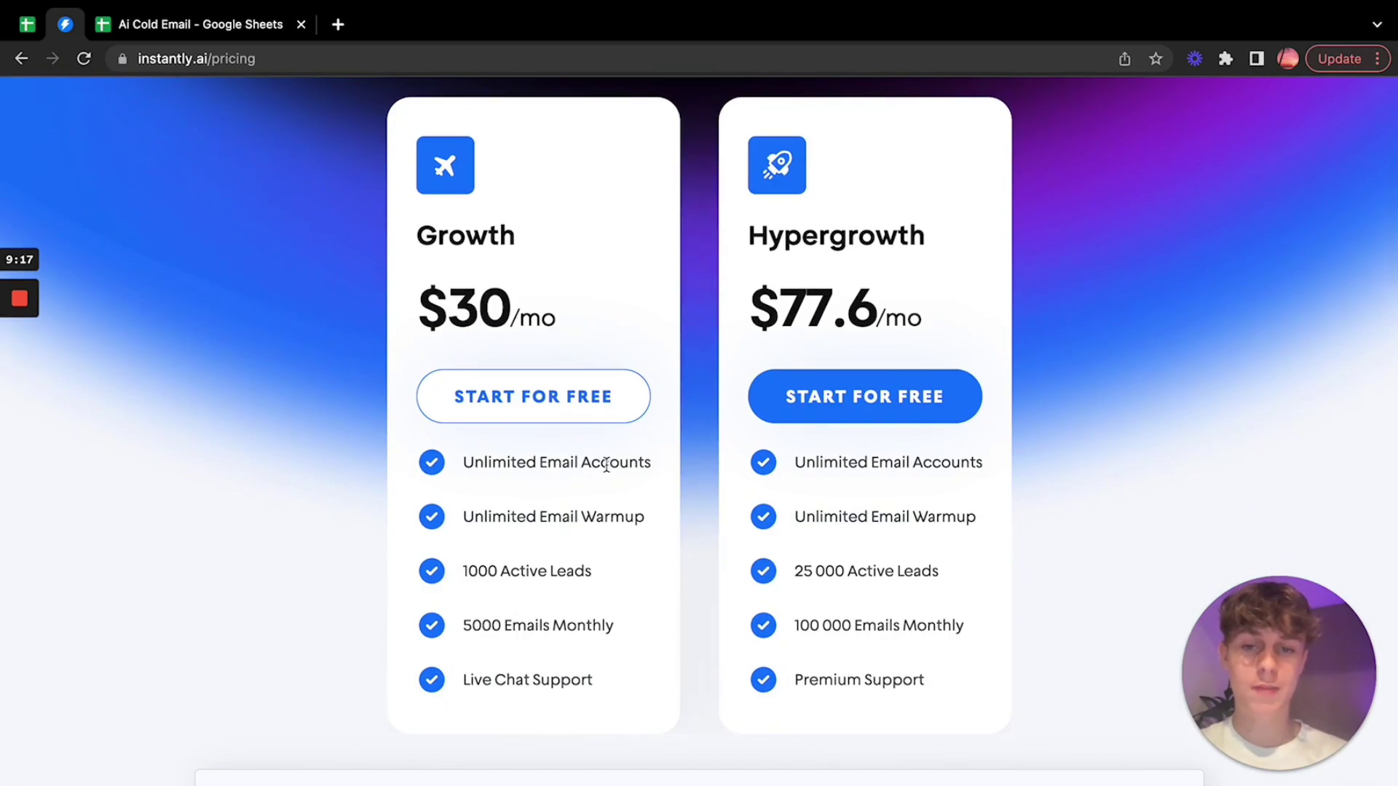
{"action": "left_click_drag", "start_coordinate": [606, 465], "coordinate": [510, 465]}
{"action": "left_click", "coordinate": [512, 465]}
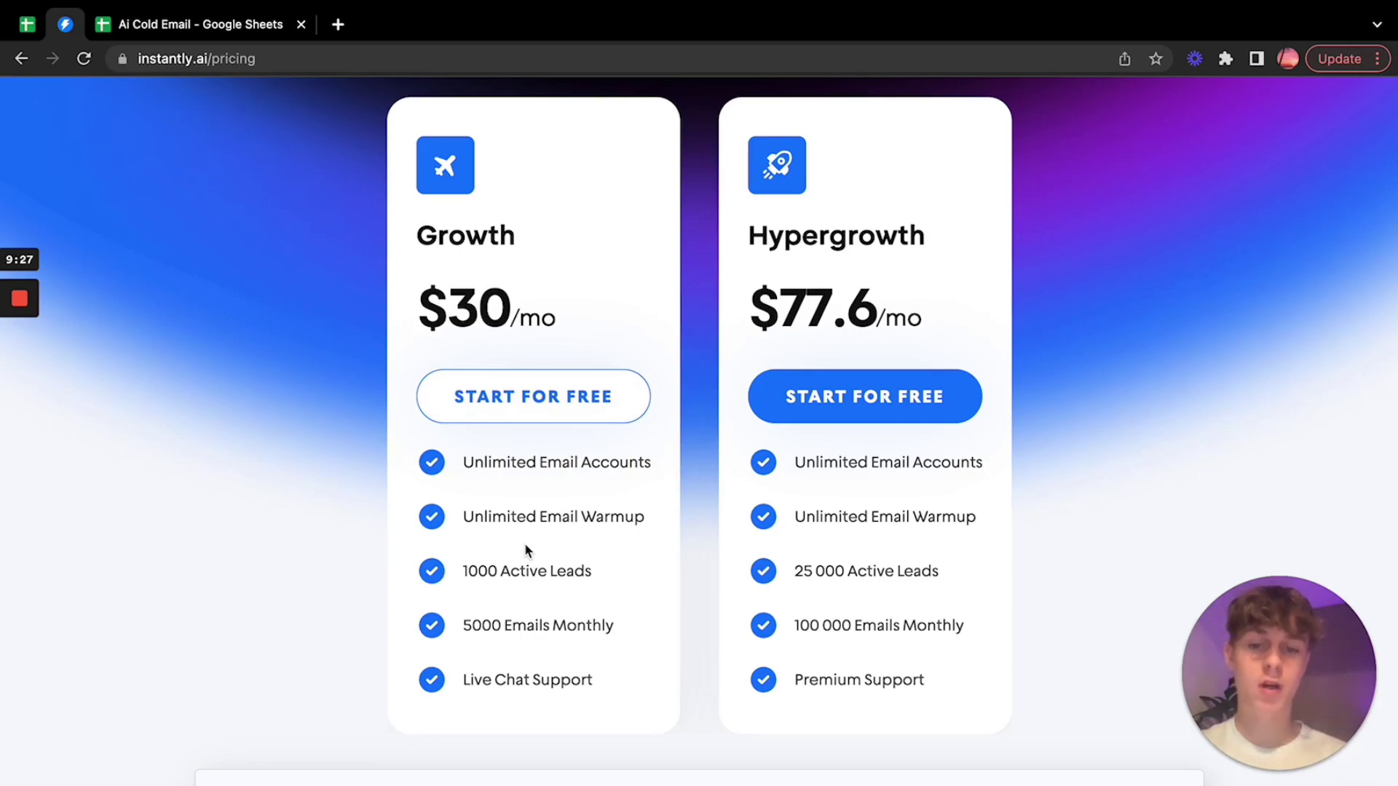
{"action": "scroll", "coordinate": [294, 501], "scroll_direction": "up", "scroll_amount": 7}
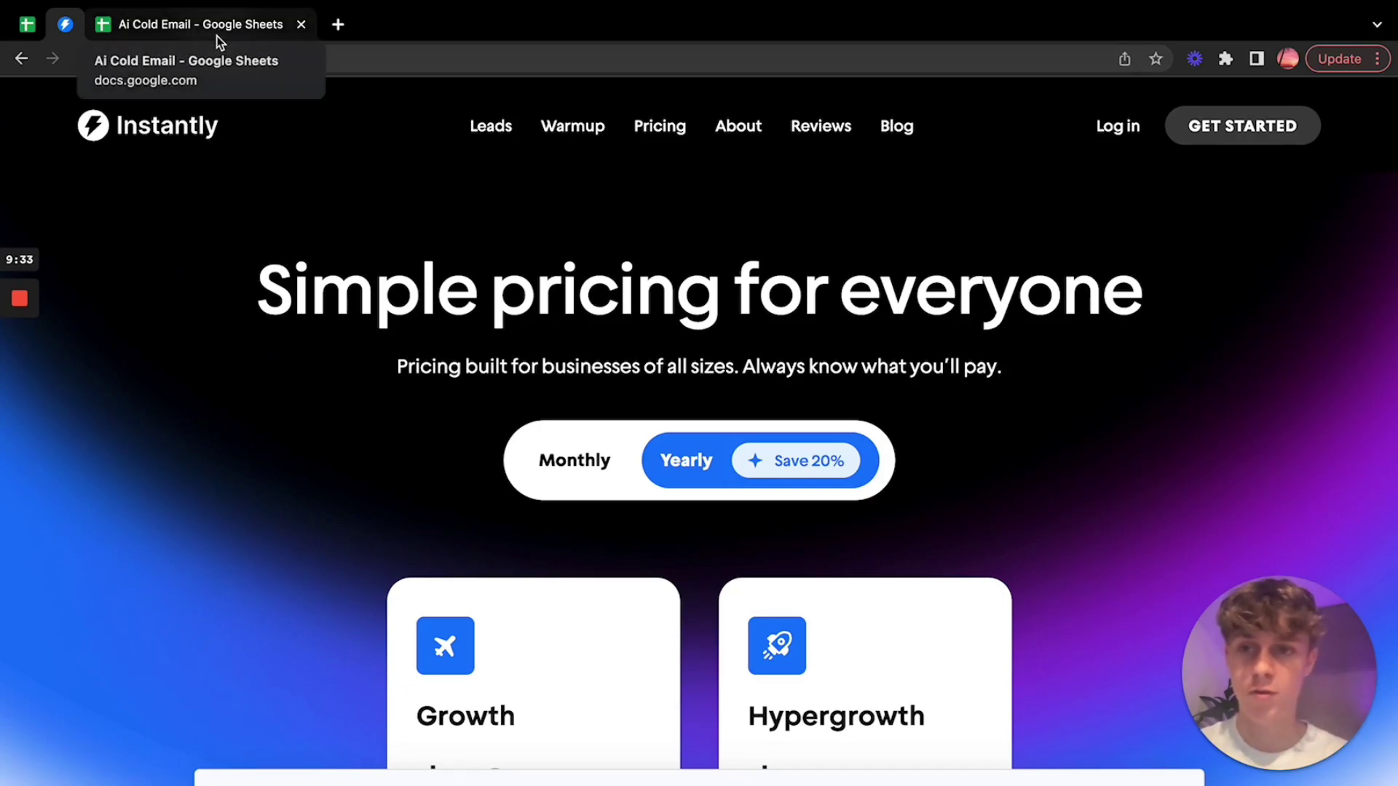
{"action": "scroll", "coordinate": [234, 499], "scroll_direction": "down", "scroll_amount": 3}
{"action": "scroll", "coordinate": [234, 474], "scroll_direction": "up", "scroll_amount": 3}
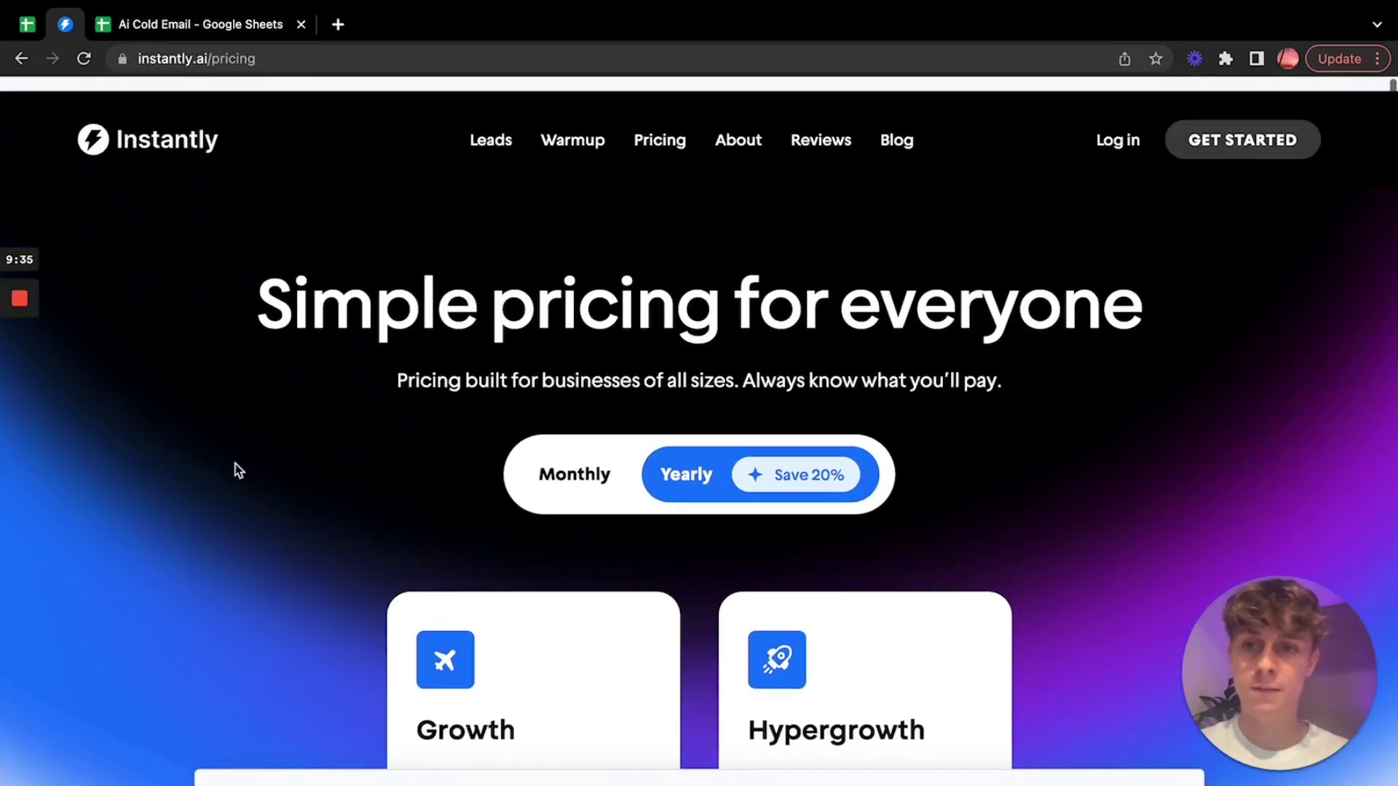
{"action": "left_click", "coordinate": [188, 28]}
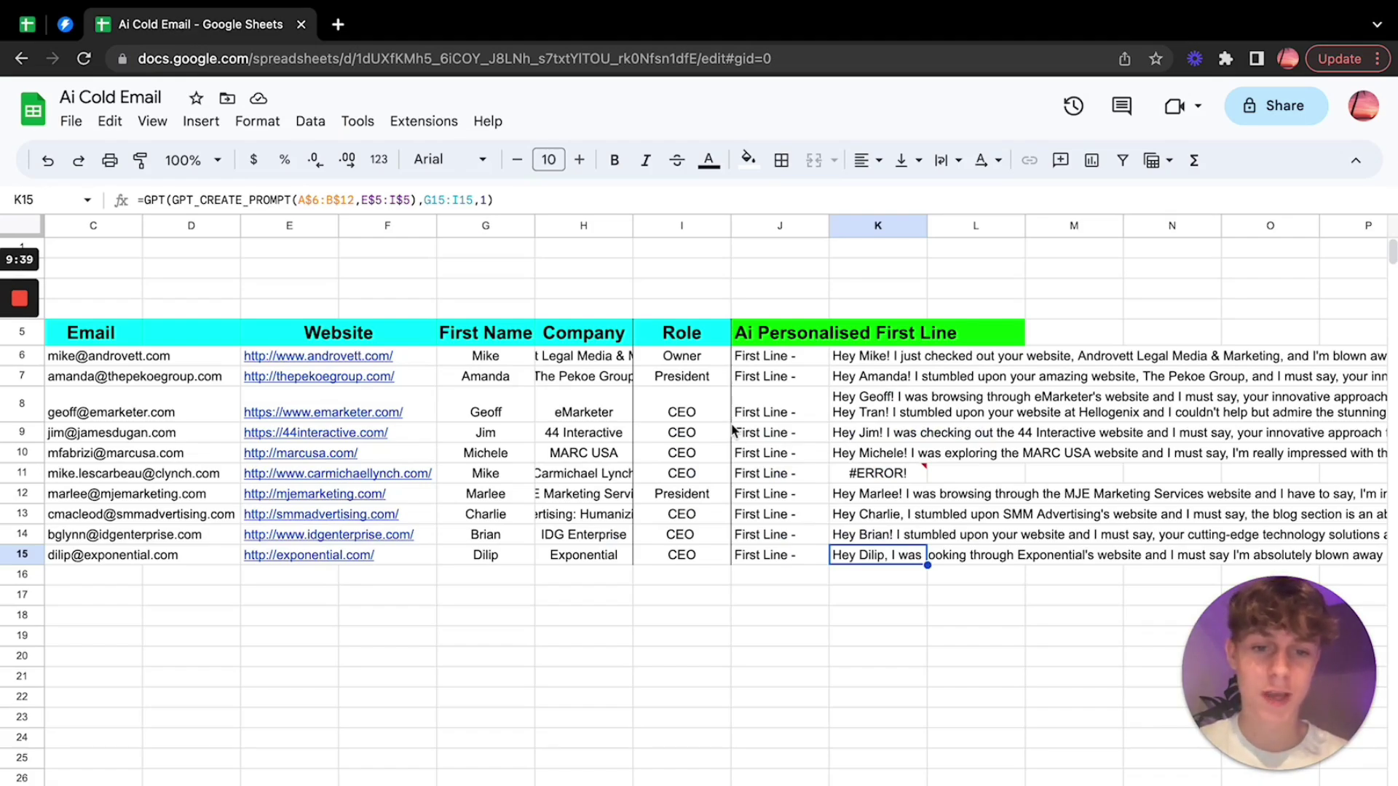
- Set the sheet's general access to Anyone with the link as viewer
{"action": "left_click", "coordinate": [1264, 109]}
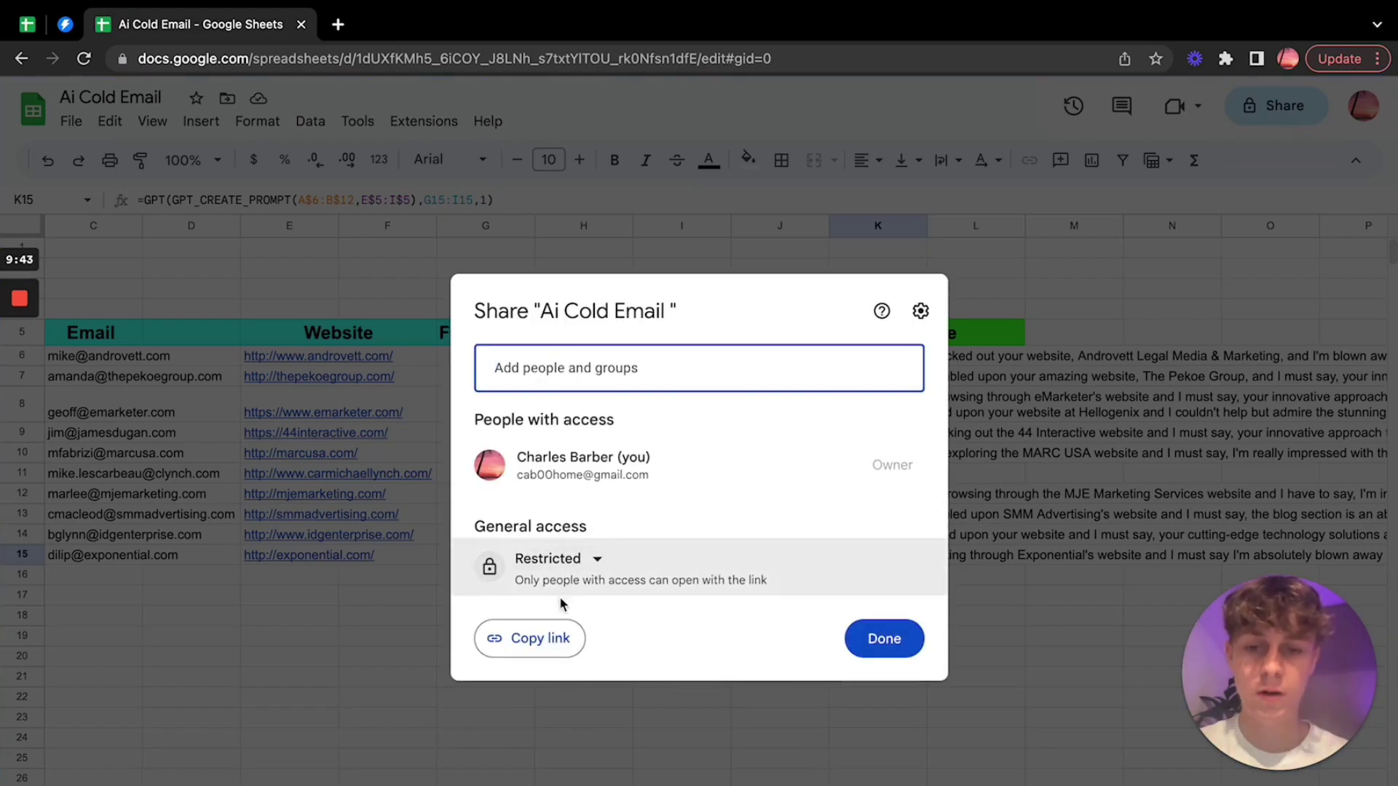
{"action": "left_click", "coordinate": [550, 560]}
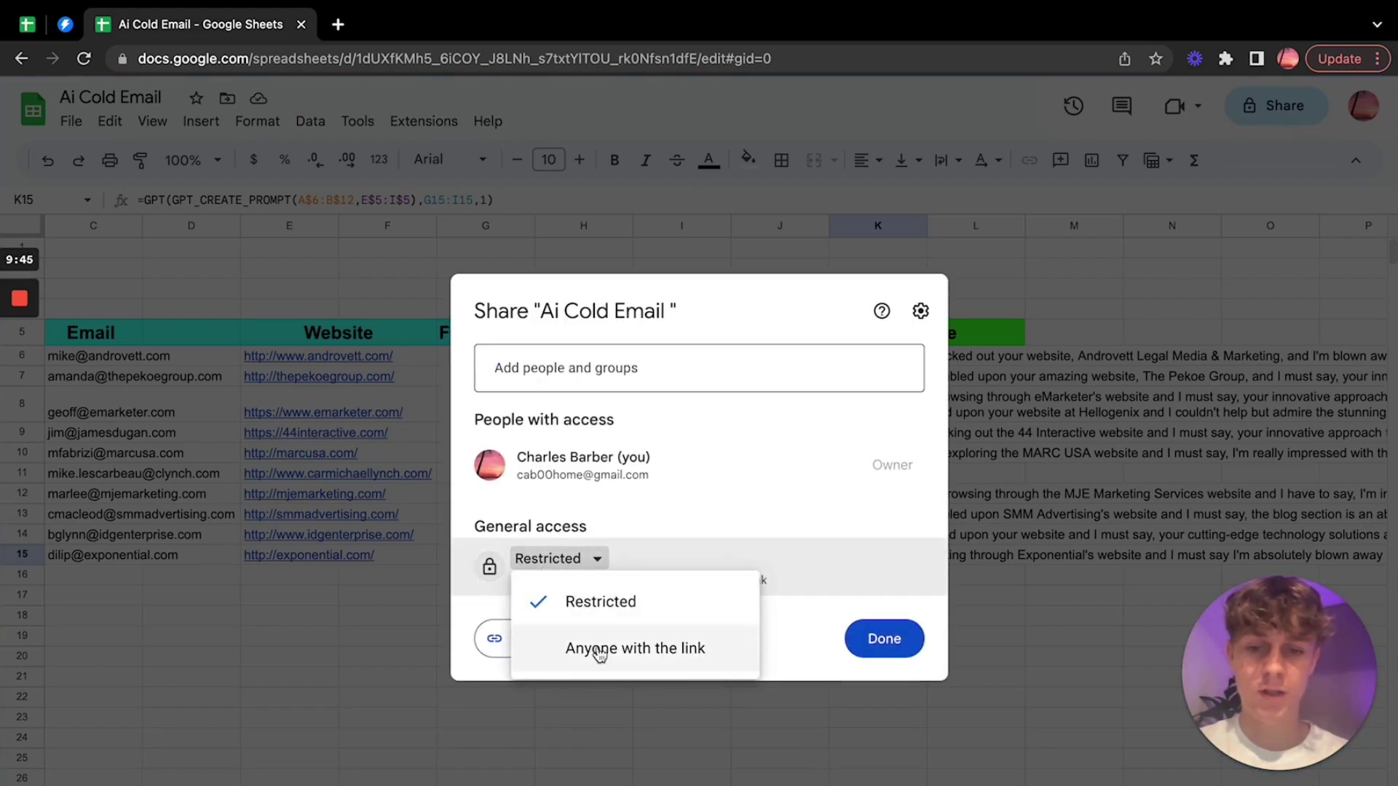
{"action": "left_click", "coordinate": [599, 650]}
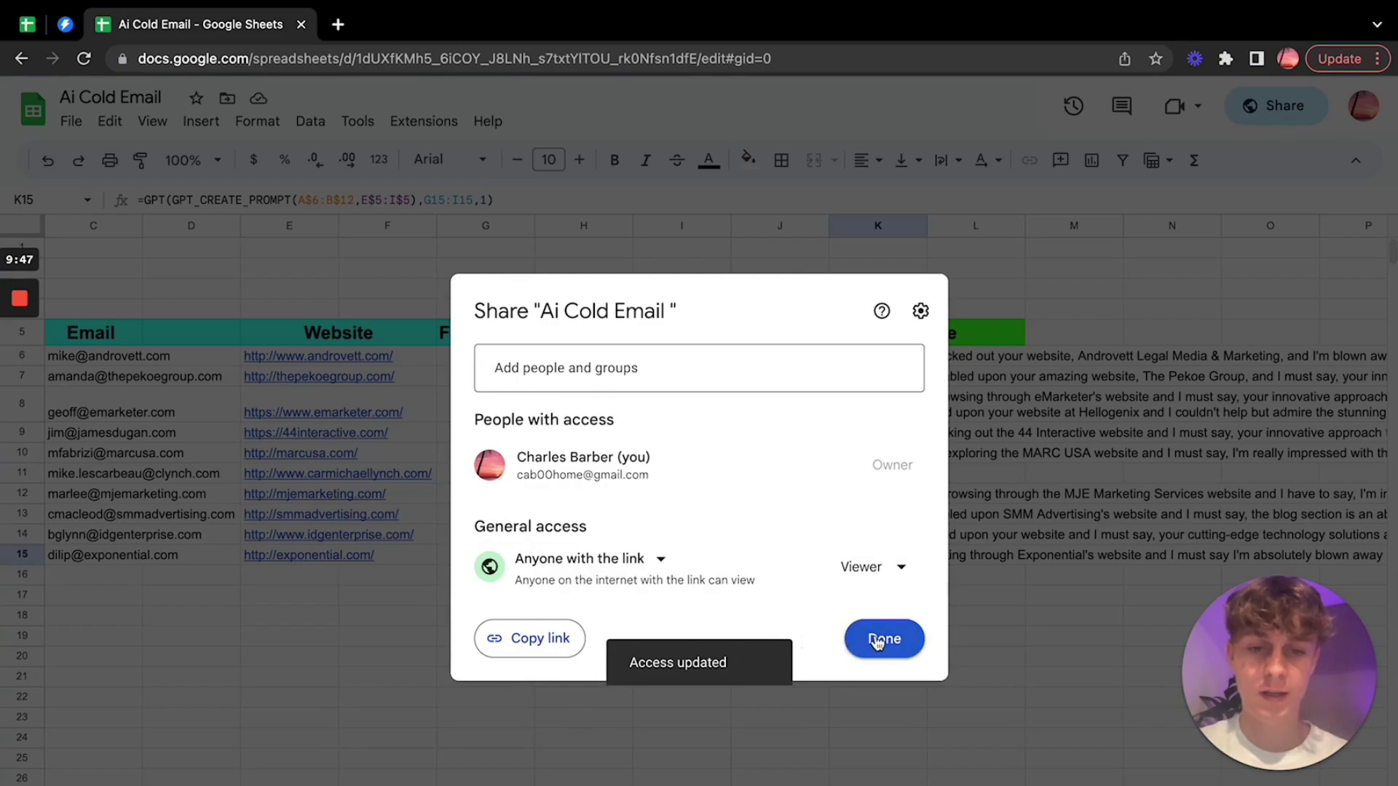
{"action": "left_click", "coordinate": [878, 641]}
- Copy the Ai Cold Email spreadsheet's share link
{"action": "left_click", "coordinate": [1281, 107]}
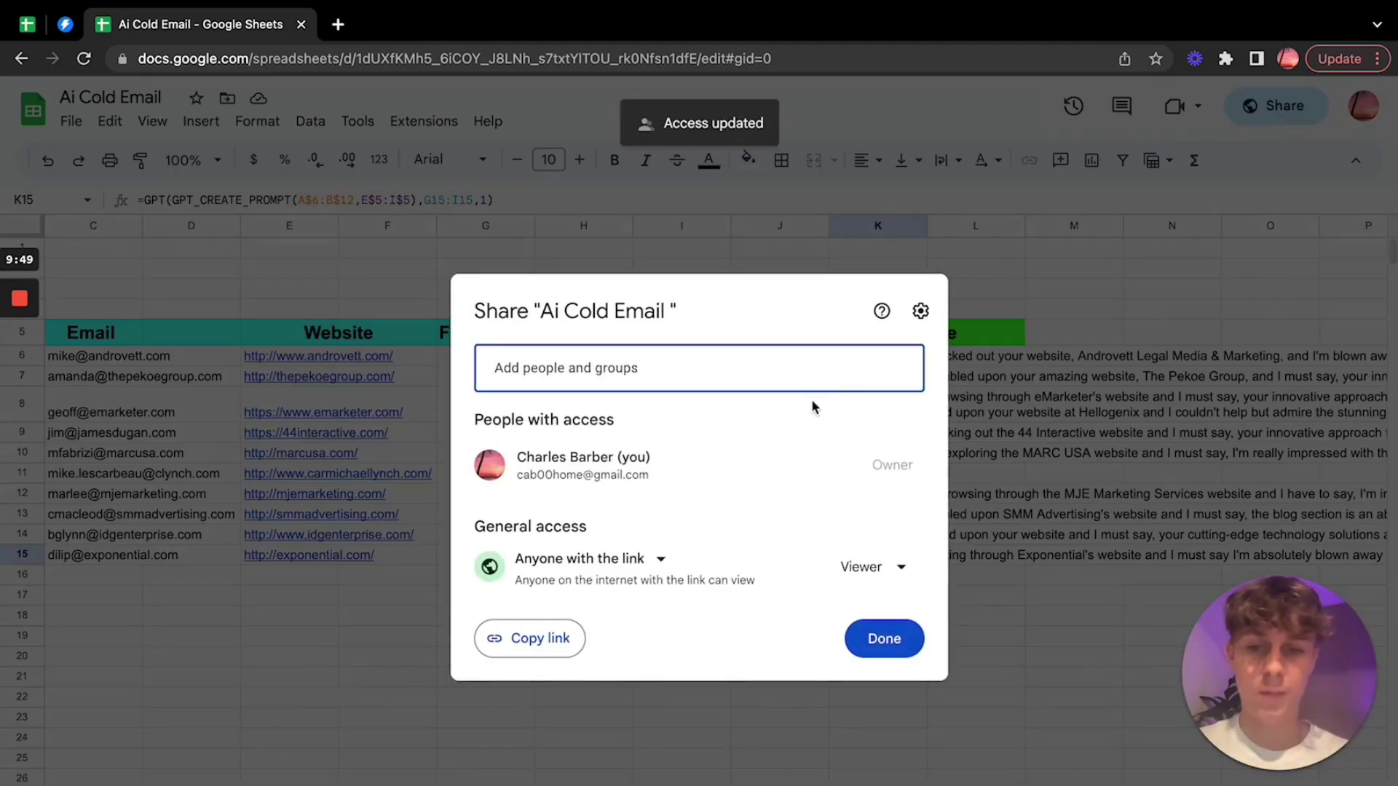
{"action": "left_click", "coordinate": [530, 638]}
{"action": "left_click", "coordinate": [368, 658]}
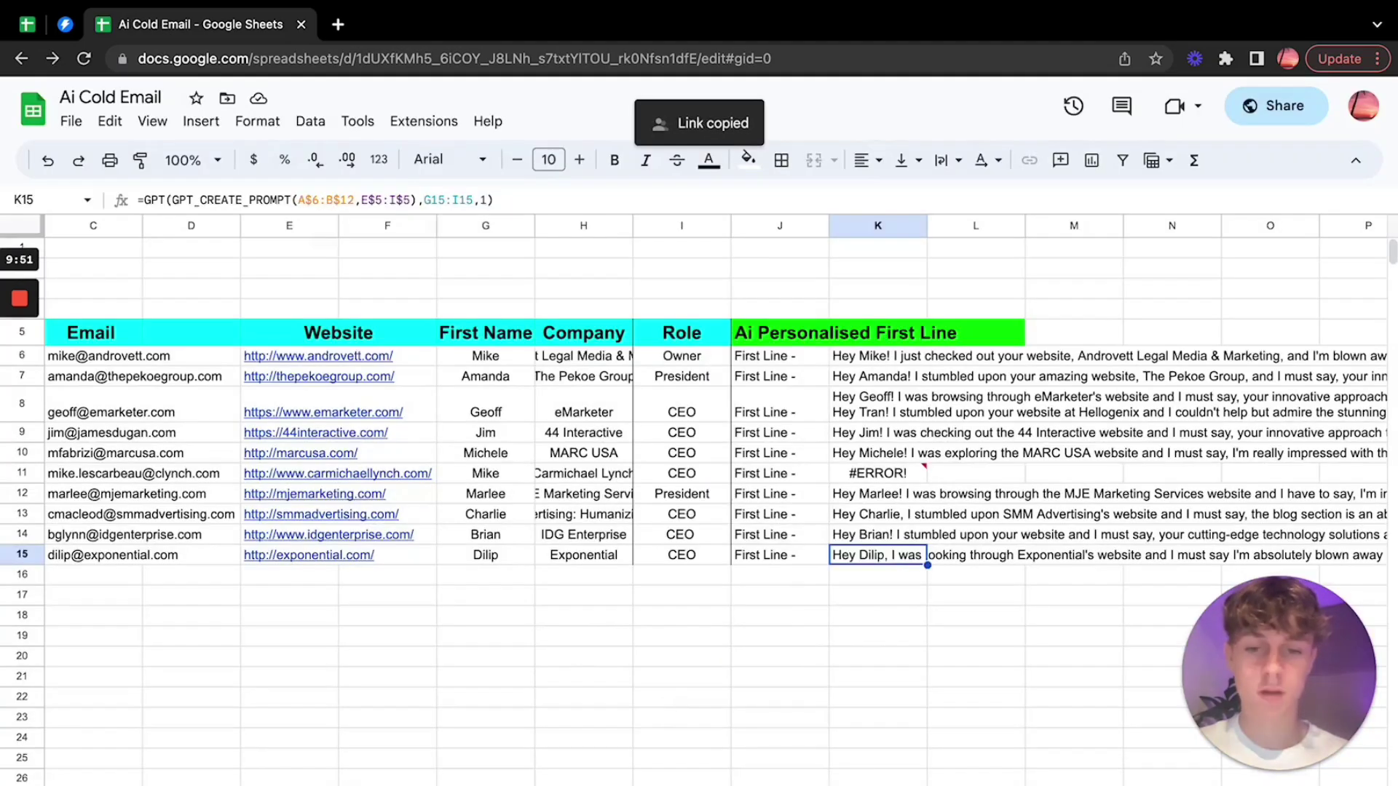
- Create a new Instantly campaign with the name 'Ai Cold Email'
{"action": "key", "text": "ctrl+Right"}
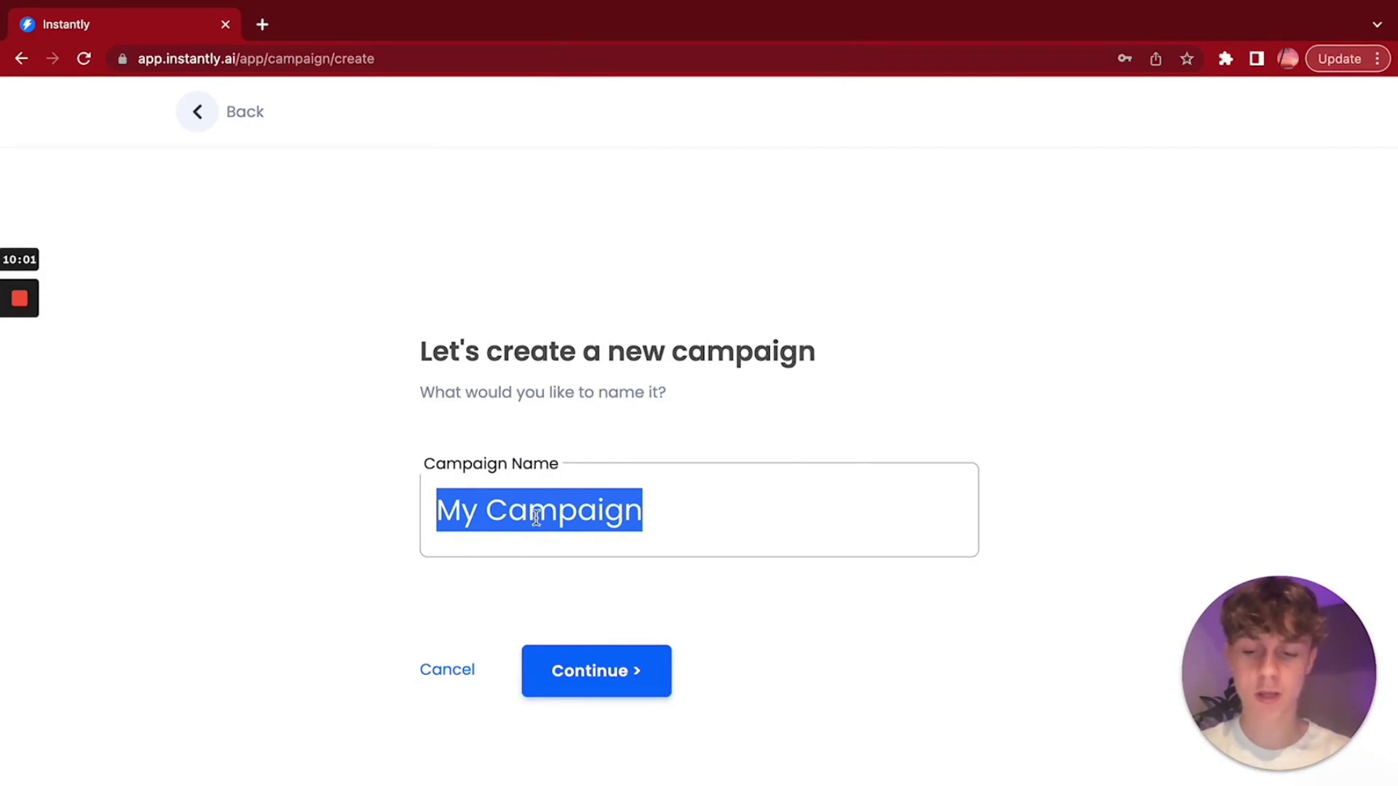
{"action": "type", "text": "Ai "}
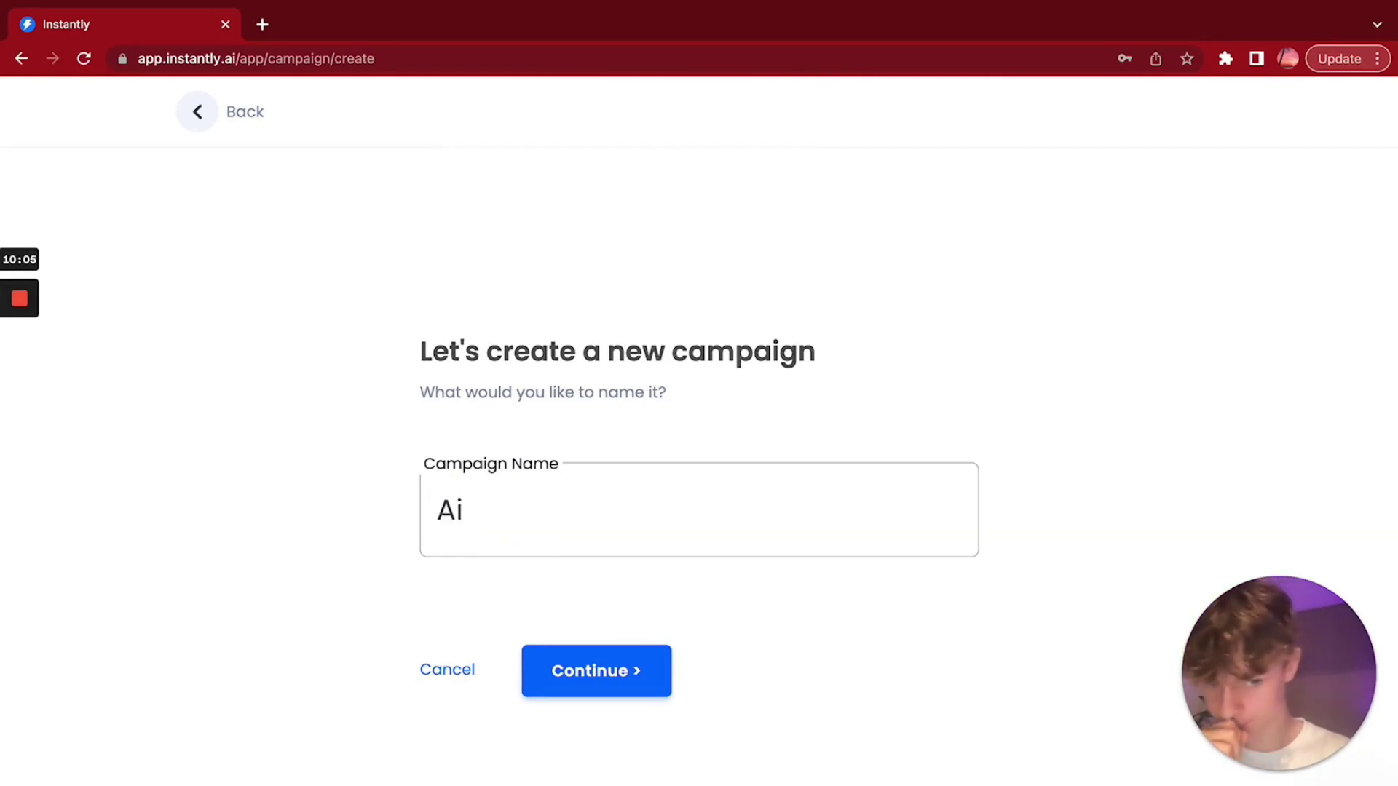
{"action": "type", "text": "Cold"}
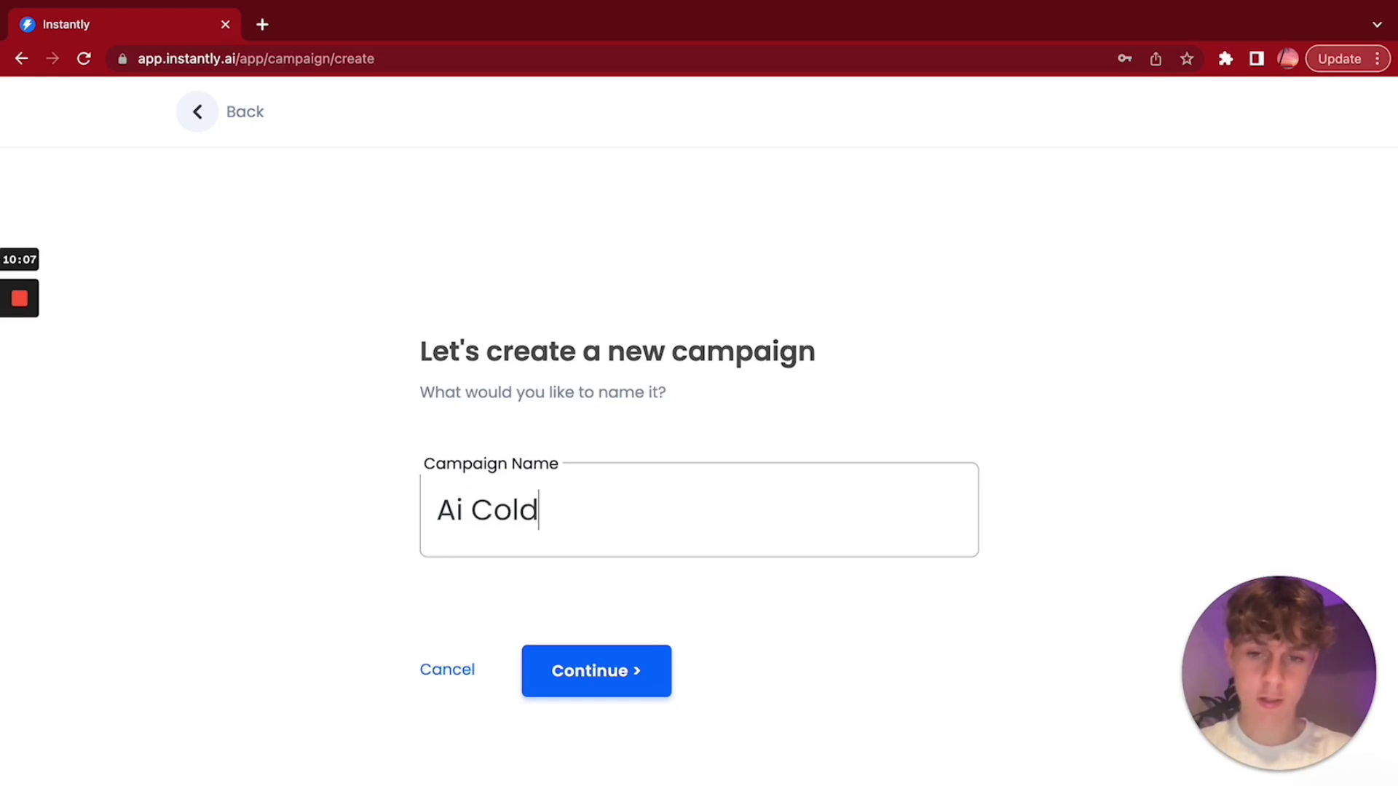
{"action": "type", "text": " Email"}
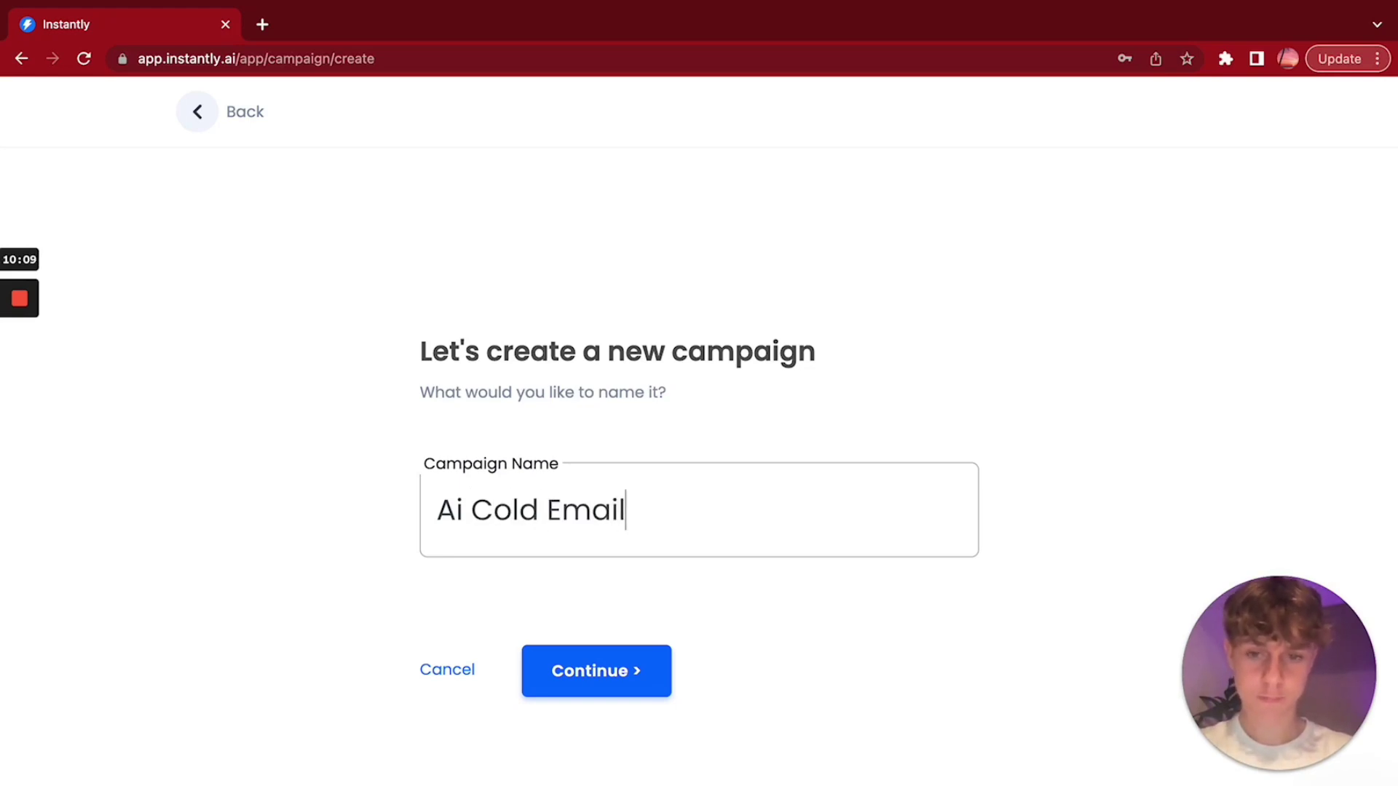
{"action": "left_click", "coordinate": [617, 657]}
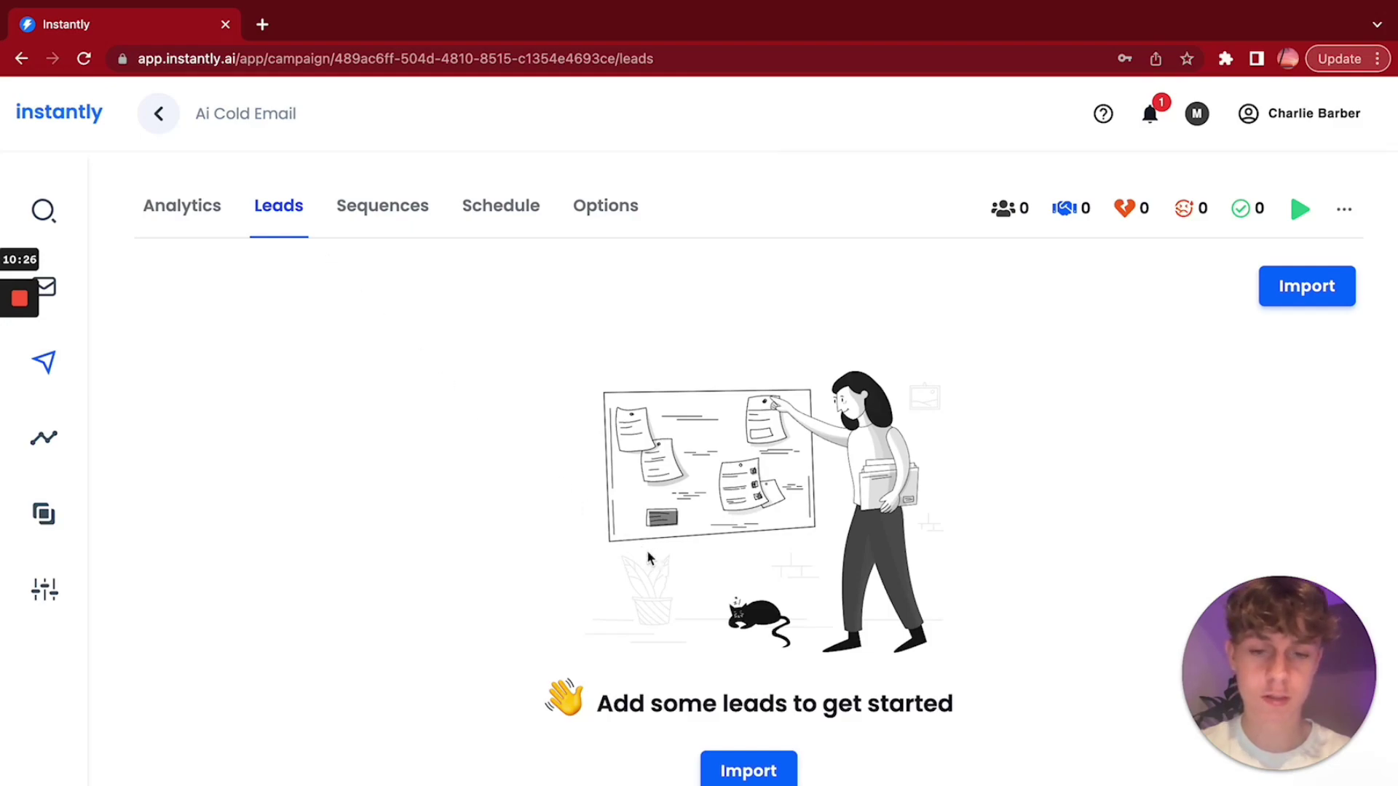
- Import leads into the campaign from Google Sheets by pasting the sheet's share link
{"action": "left_click", "coordinate": [730, 774]}
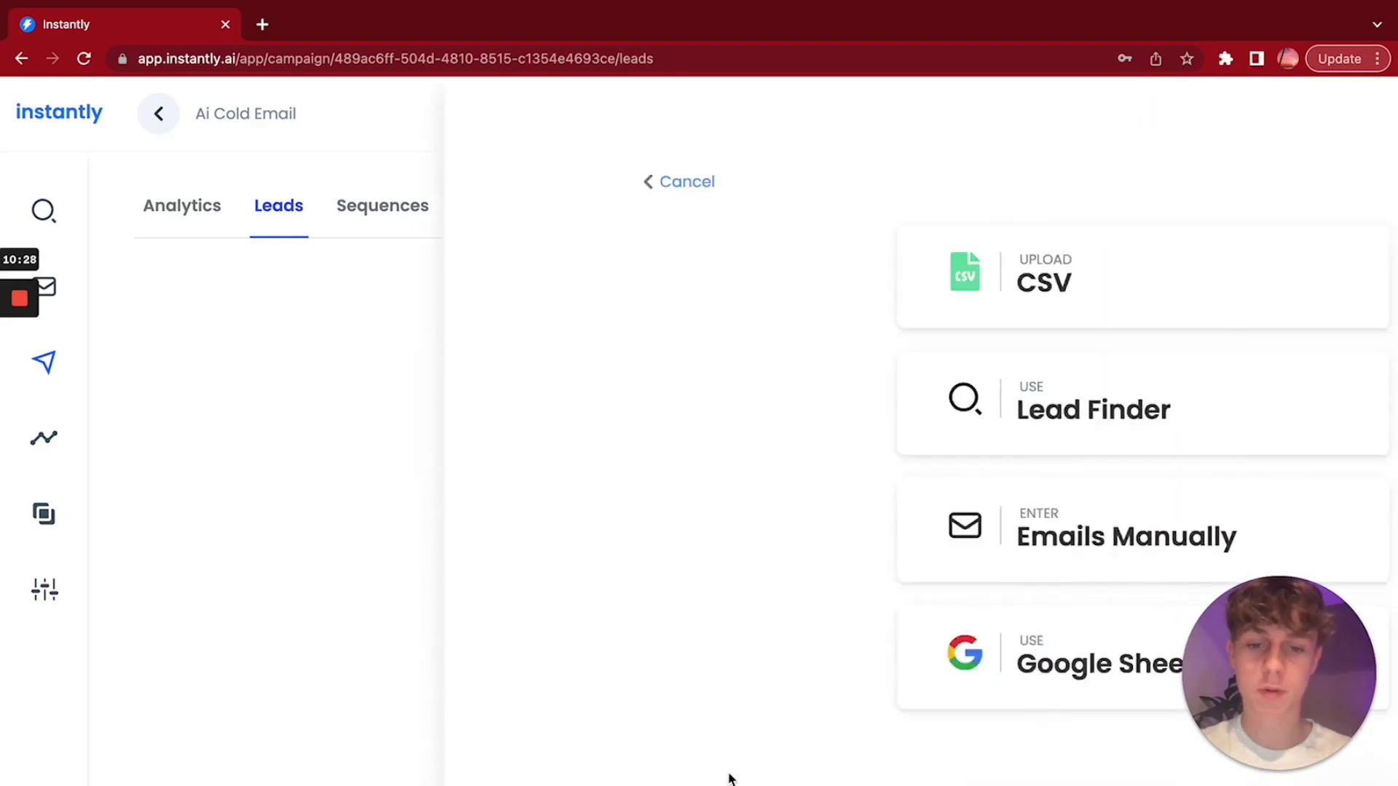
{"action": "left_click", "coordinate": [641, 625]}
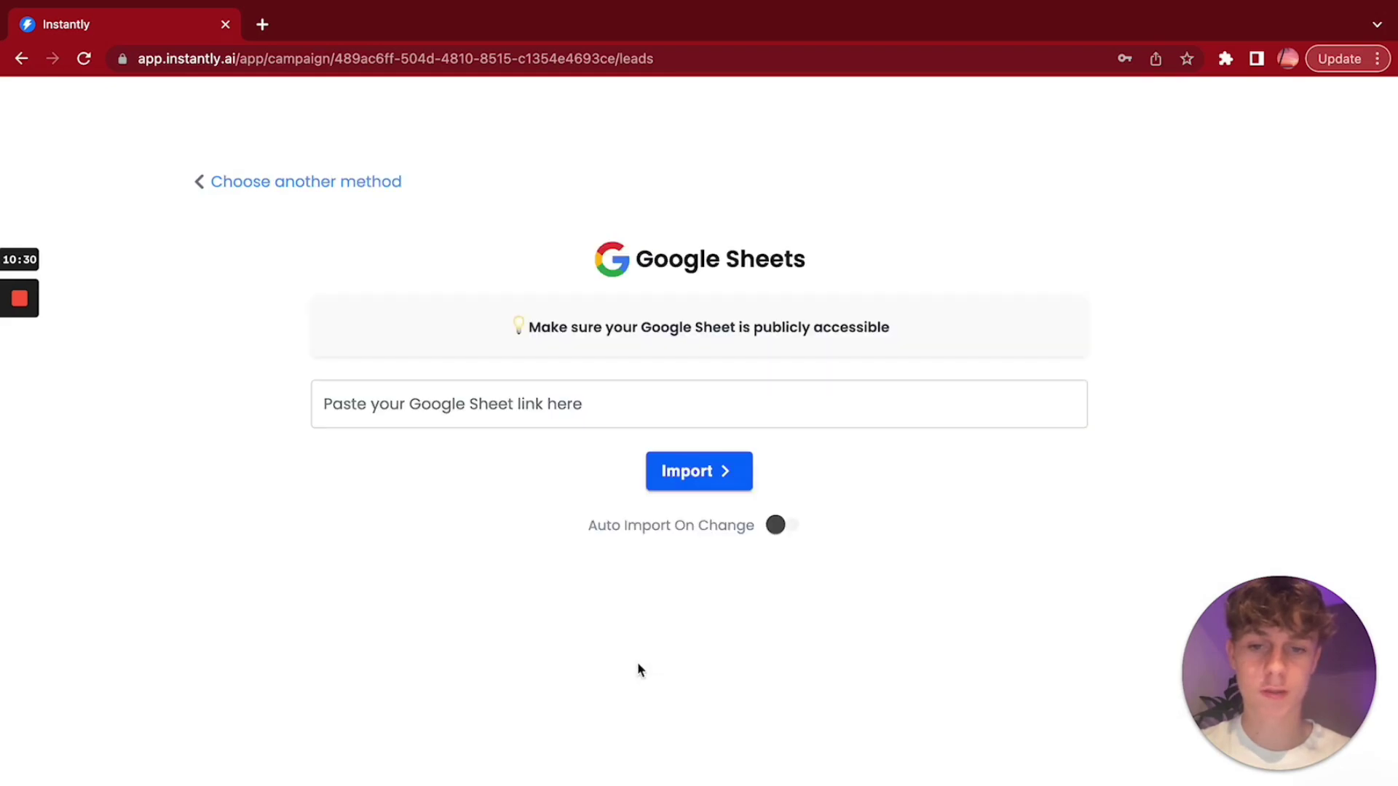
{"action": "left_click", "coordinate": [585, 413]}
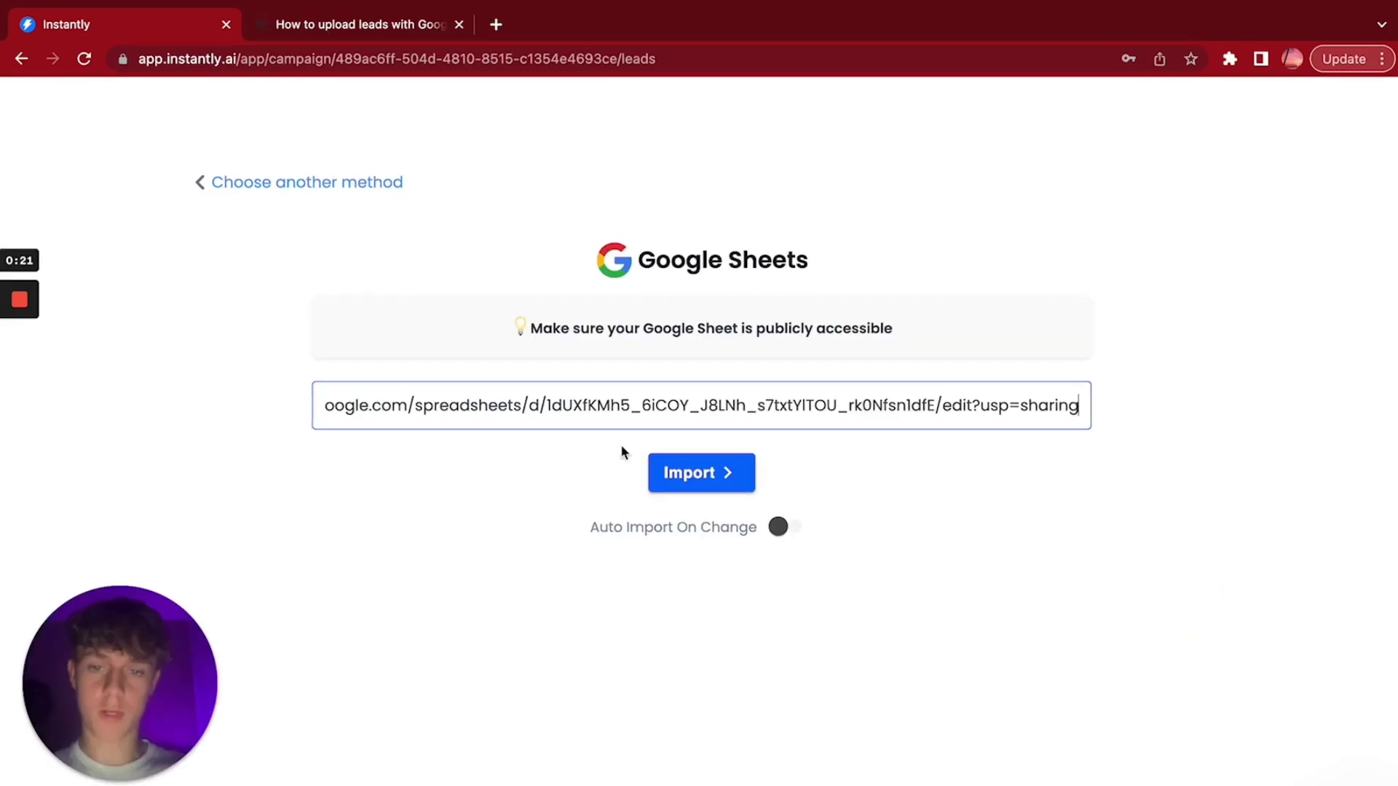
{"action": "left_click", "coordinate": [684, 479]}
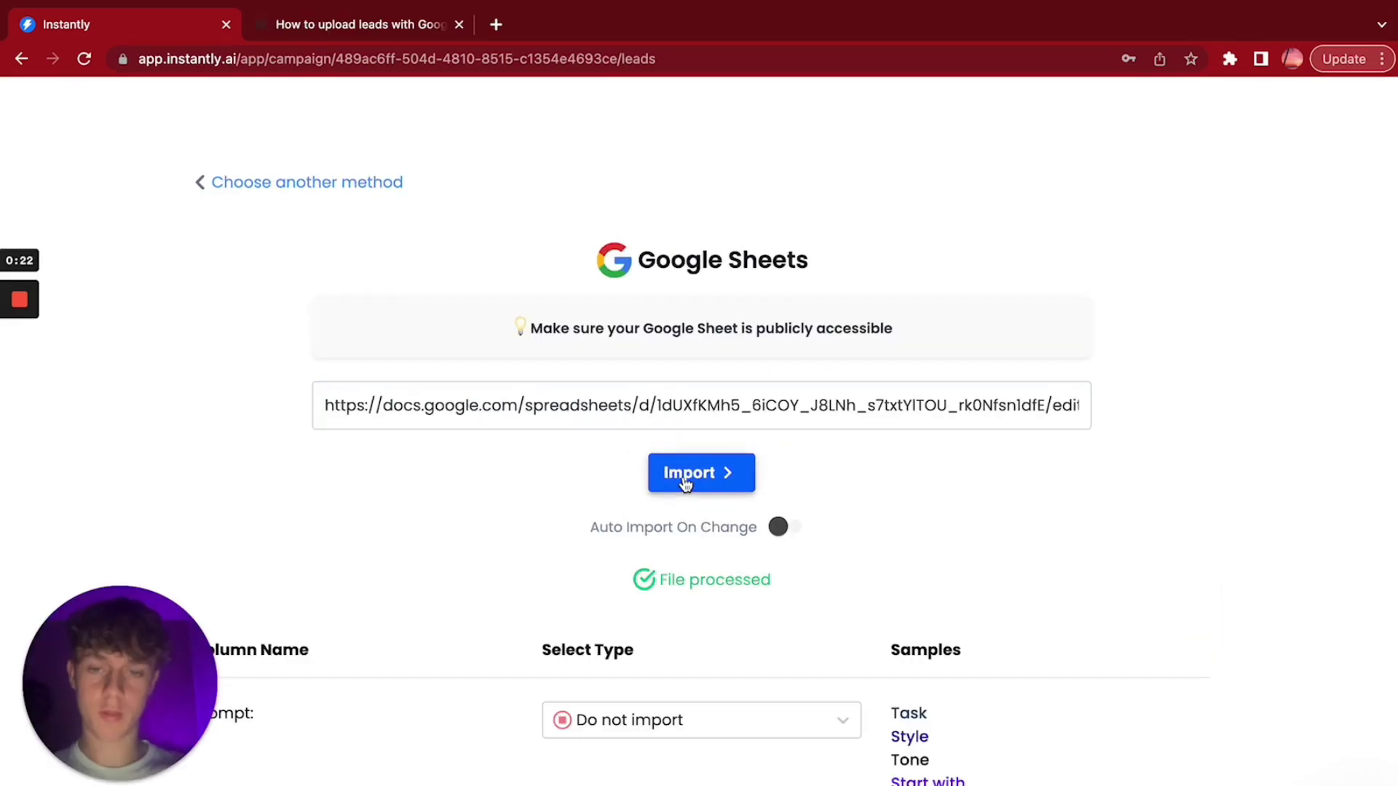
- Map the undefined AI first-line column as Personalization
{"action": "scroll", "coordinate": [415, 568], "scroll_direction": "down", "scroll_amount": 4}
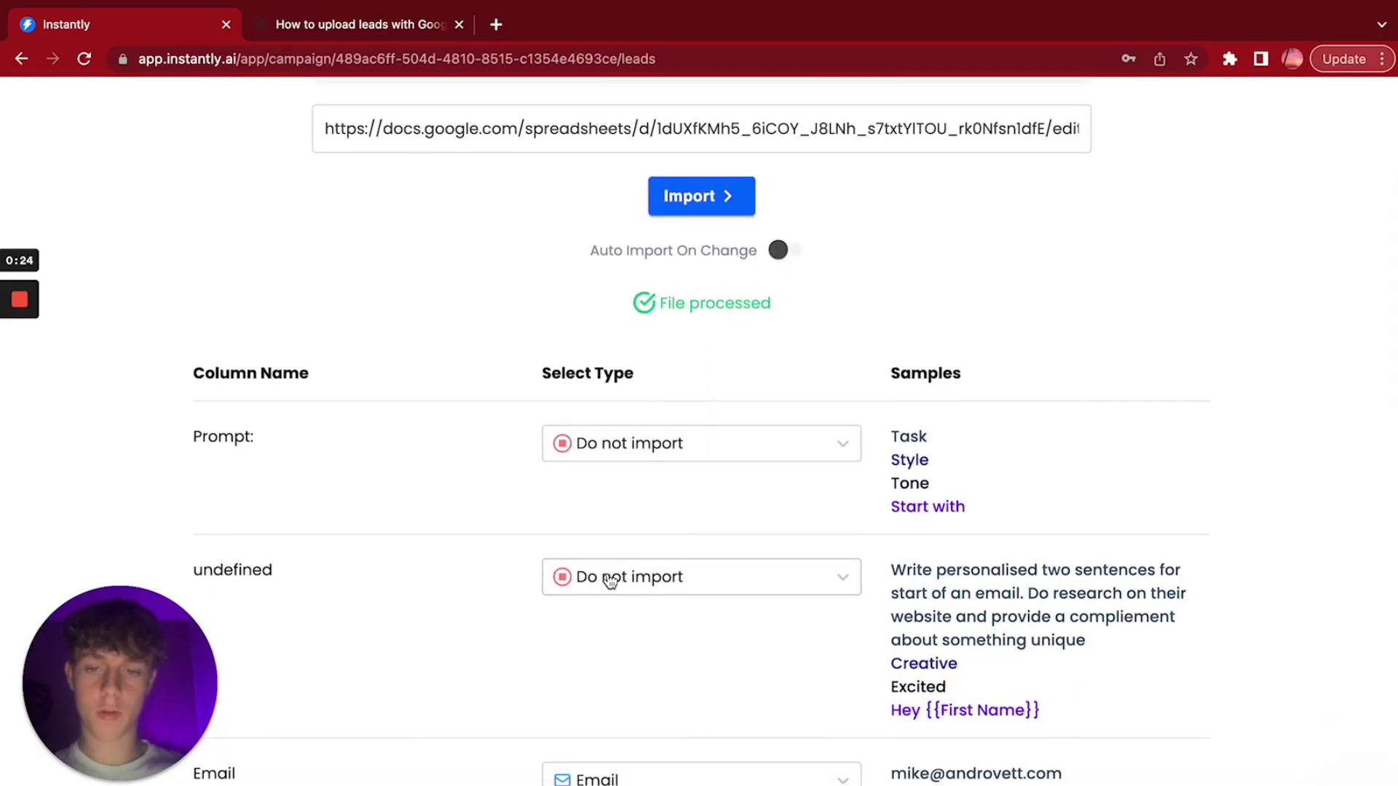
{"action": "scroll", "coordinate": [409, 618], "scroll_direction": "down", "scroll_amount": 3}
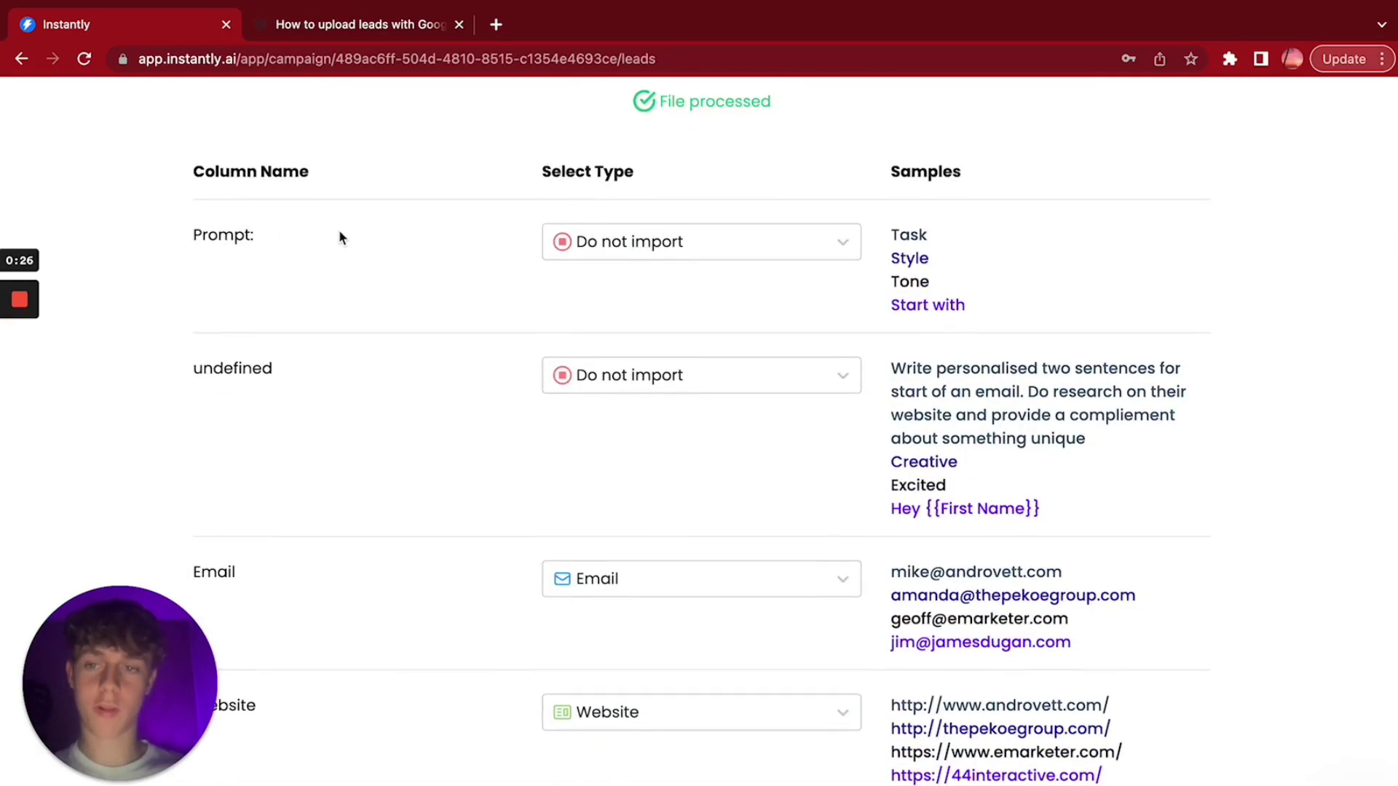
{"action": "double_click", "coordinate": [225, 235]}
{"action": "left_click", "coordinate": [248, 266]}
{"action": "scroll", "coordinate": [293, 404], "scroll_direction": "down", "scroll_amount": 2}
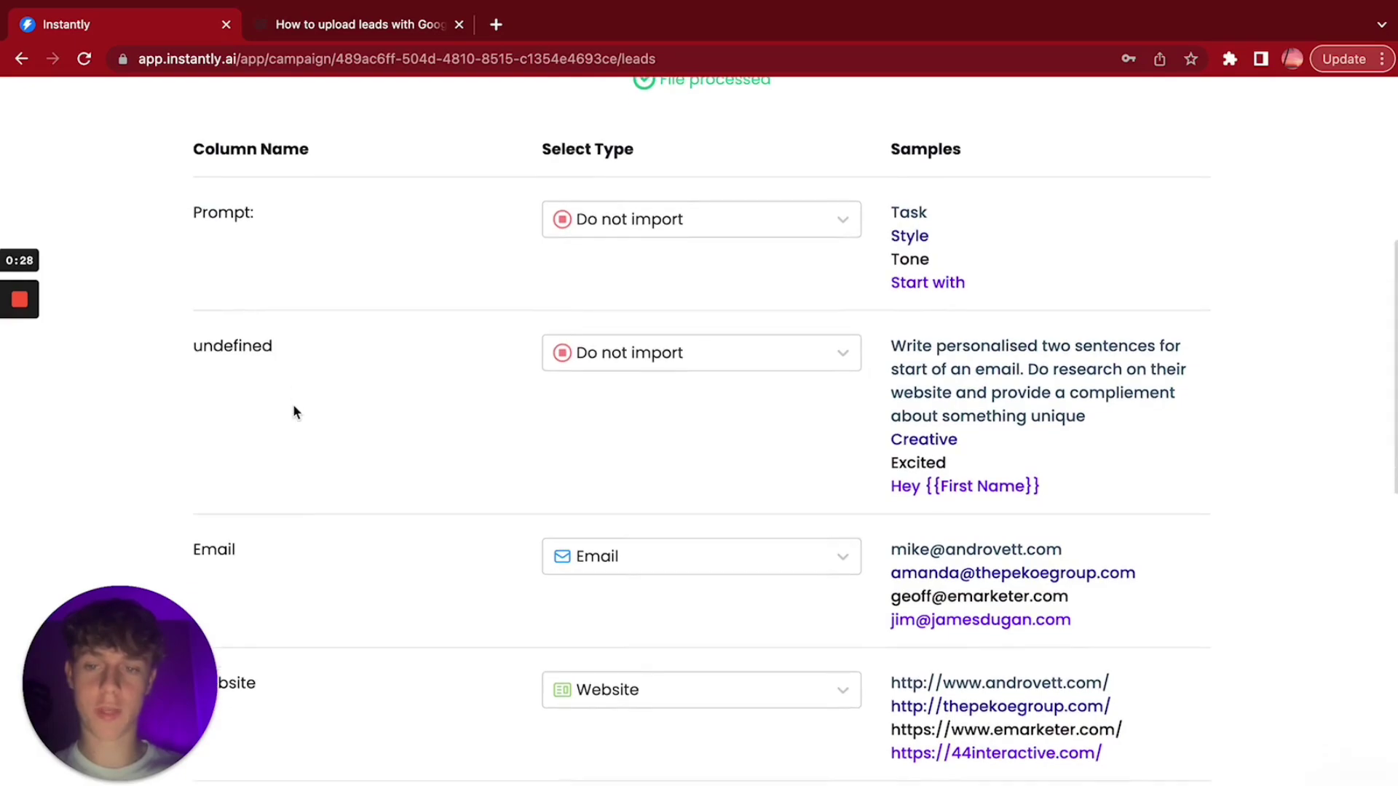
{"action": "scroll", "coordinate": [320, 455], "scroll_direction": "down", "scroll_amount": 2}
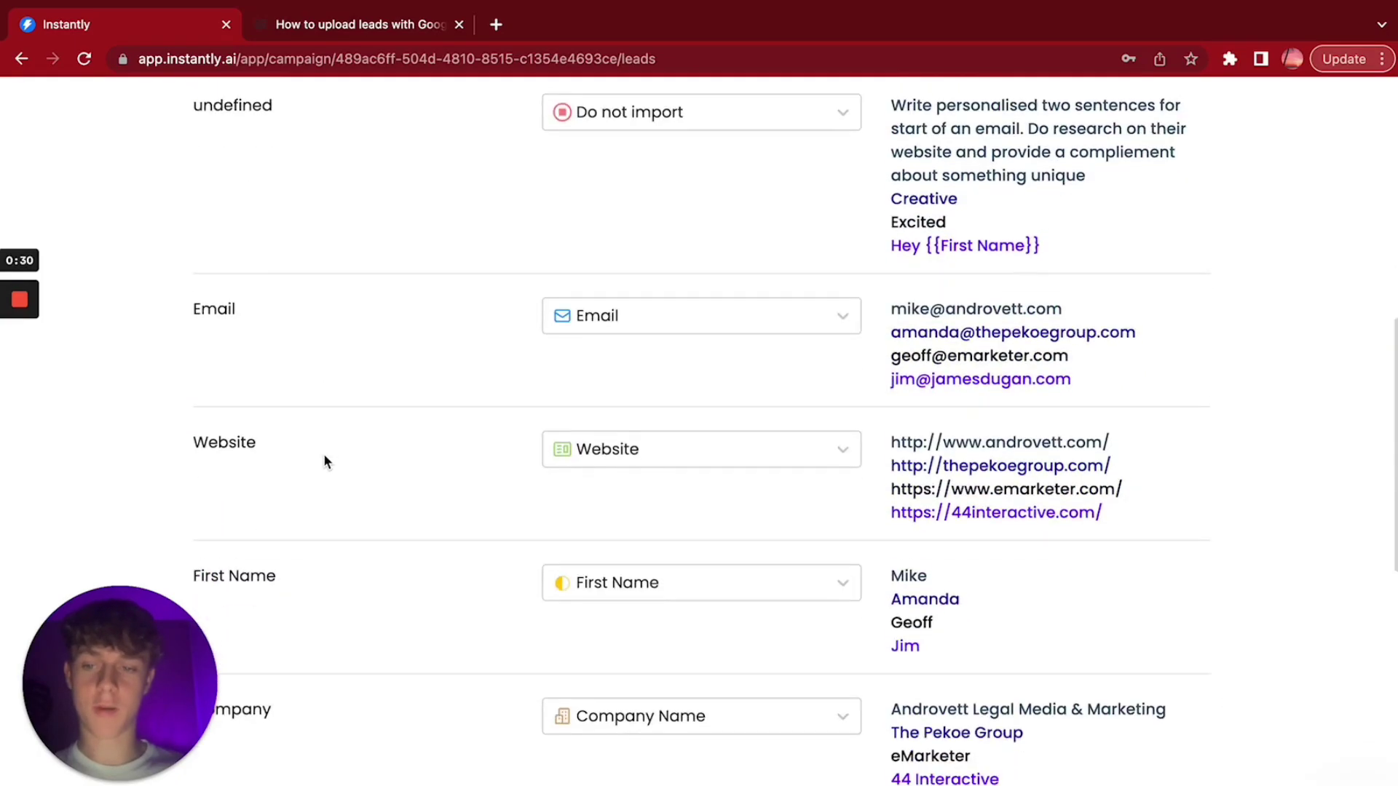
{"action": "scroll", "coordinate": [310, 451], "scroll_direction": "down", "scroll_amount": 3}
{"action": "scroll", "coordinate": [309, 452], "scroll_direction": "down", "scroll_amount": 4}
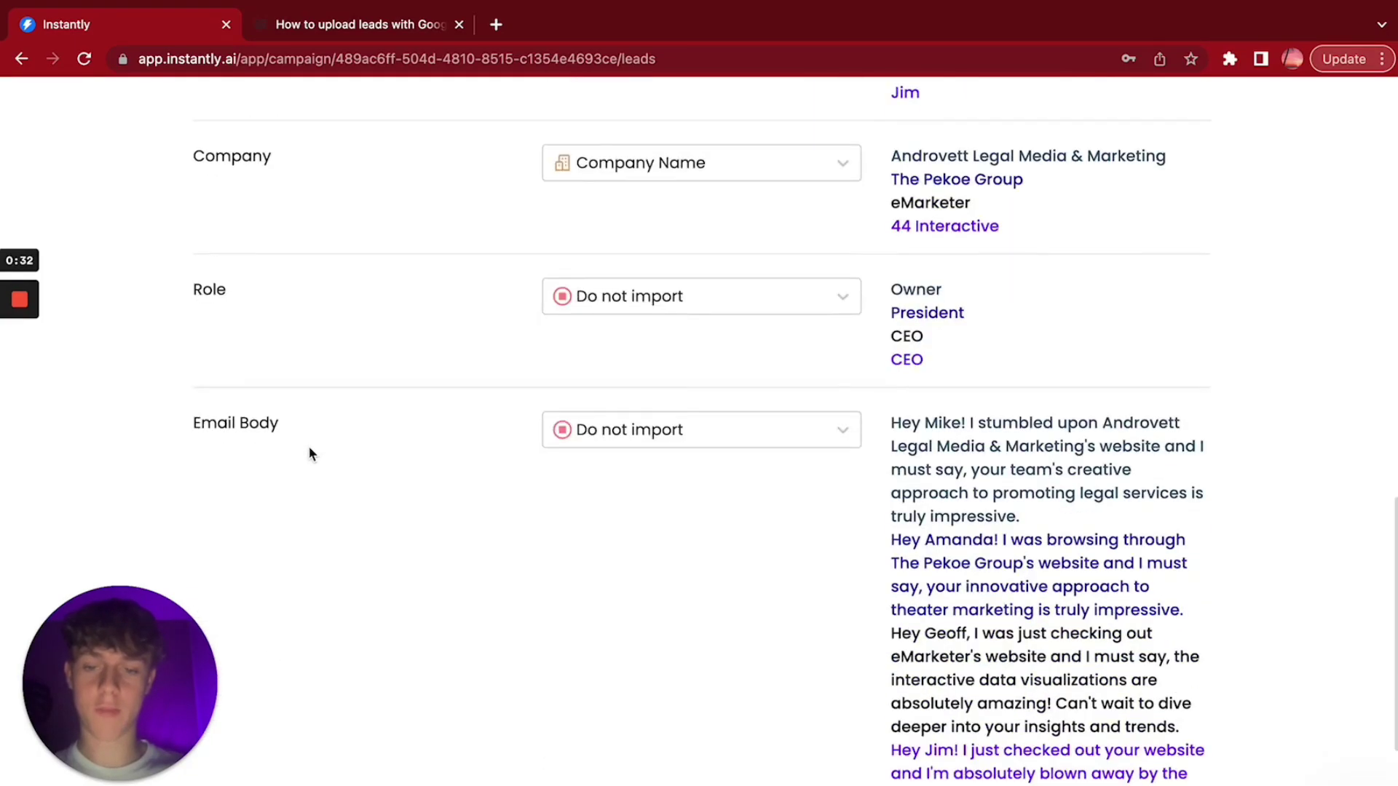
{"action": "scroll", "coordinate": [309, 453], "scroll_direction": "up", "scroll_amount": 2}
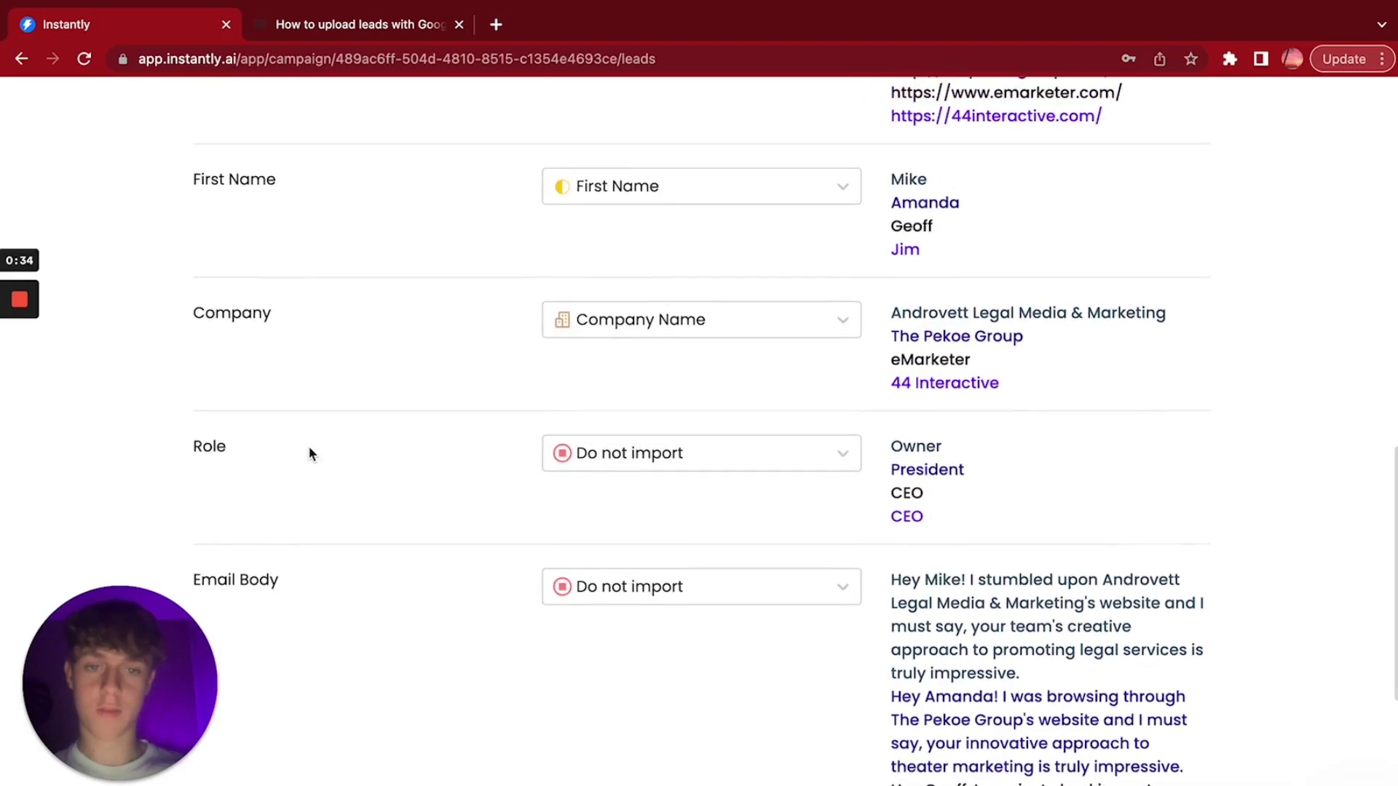
{"action": "scroll", "coordinate": [309, 453], "scroll_direction": "up", "scroll_amount": 2}
{"action": "scroll", "coordinate": [310, 453], "scroll_direction": "up", "scroll_amount": 5}
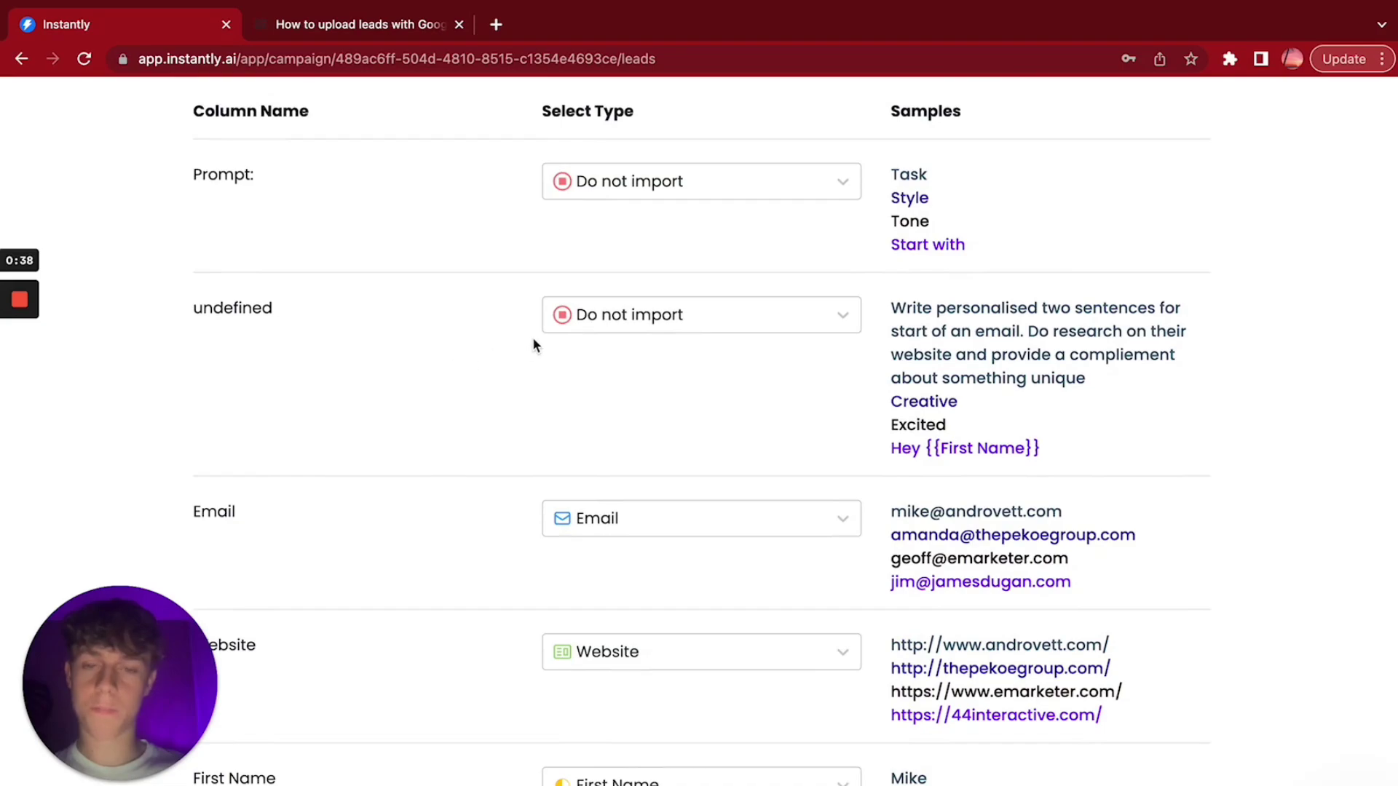
{"action": "left_click", "coordinate": [577, 337]}
{"action": "scroll", "coordinate": [665, 518], "scroll_direction": "up", "scroll_amount": 2}
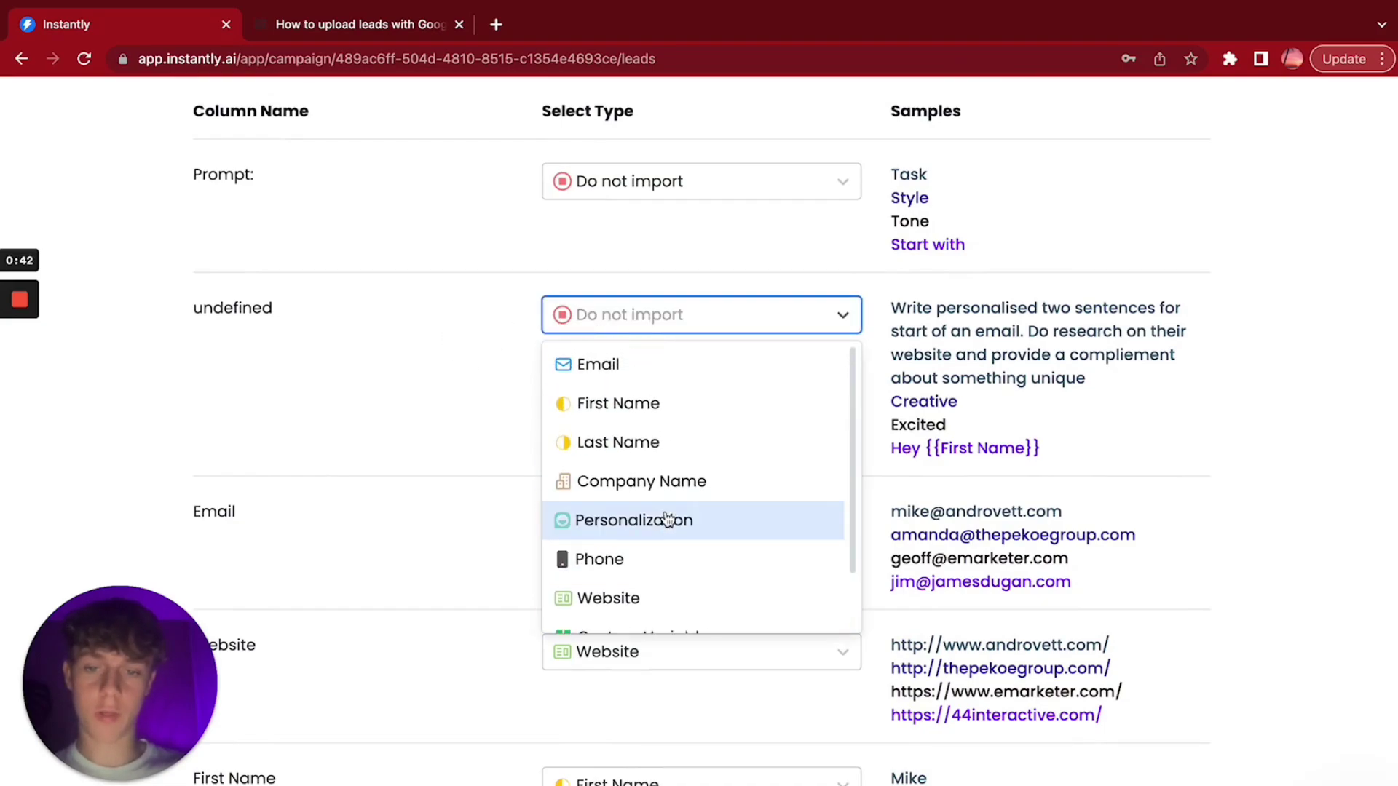
{"action": "left_click", "coordinate": [667, 520]}
- Upload all 10 detected leads to the campaign and confirm the upload
{"action": "scroll", "coordinate": [417, 575], "scroll_direction": "down", "scroll_amount": 7}
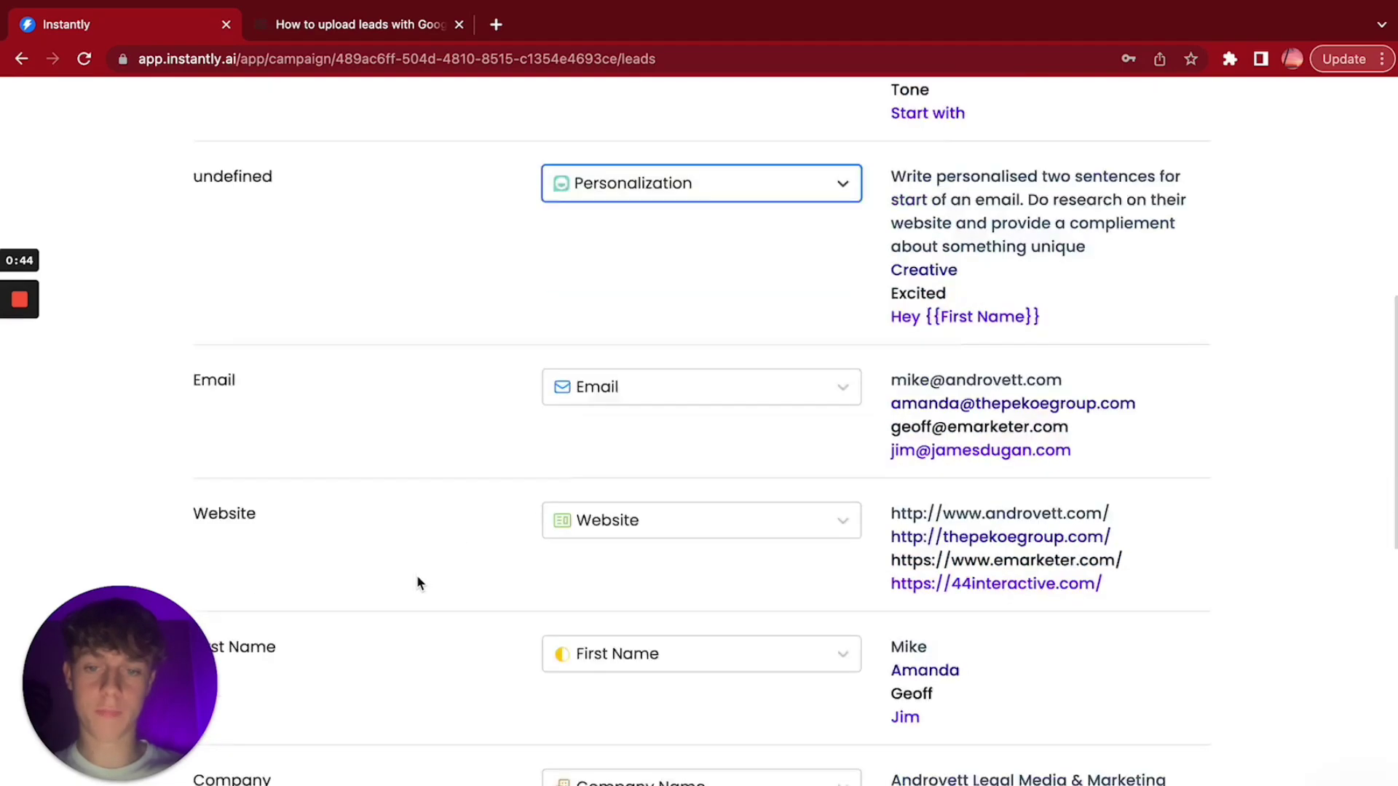
{"action": "scroll", "coordinate": [424, 559], "scroll_direction": "down", "scroll_amount": 7}
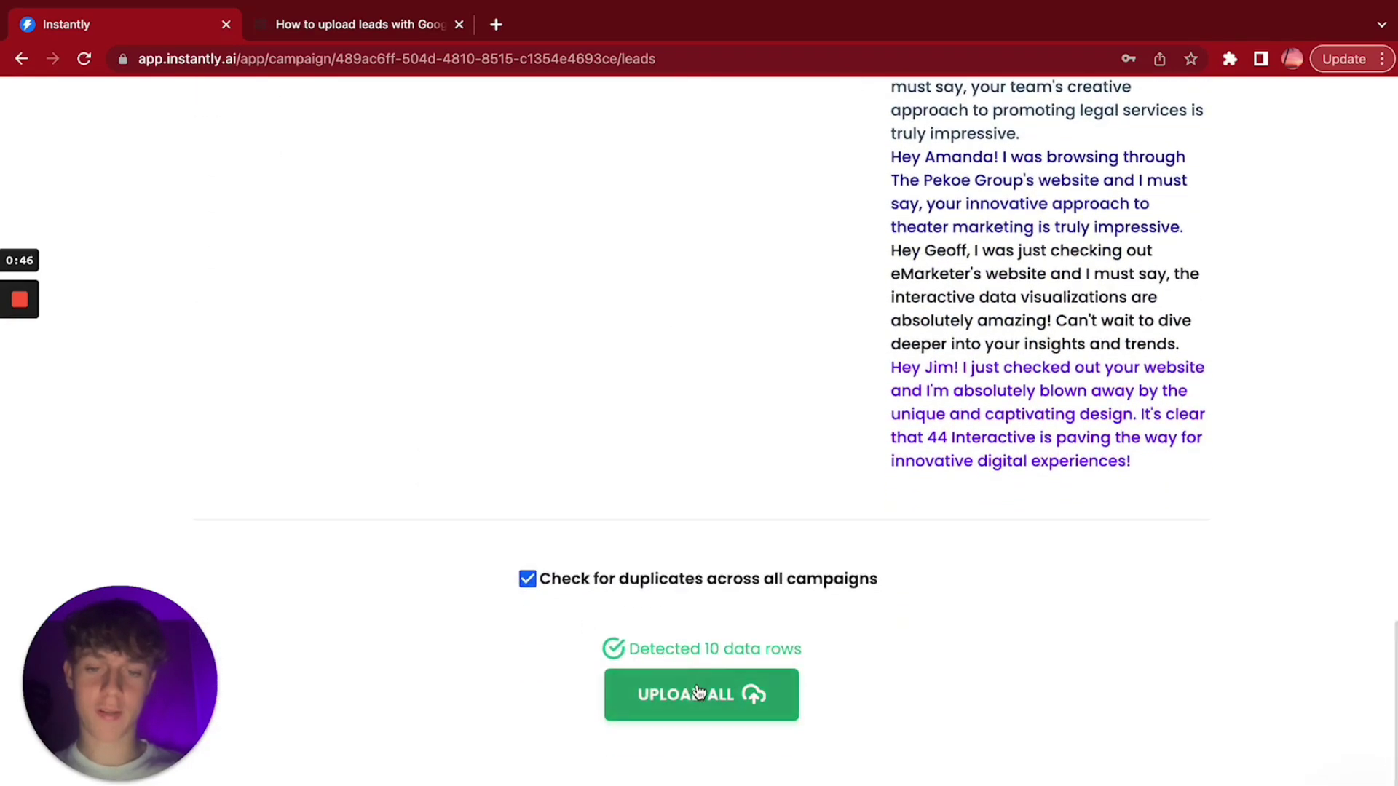
{"action": "left_click", "coordinate": [678, 696]}
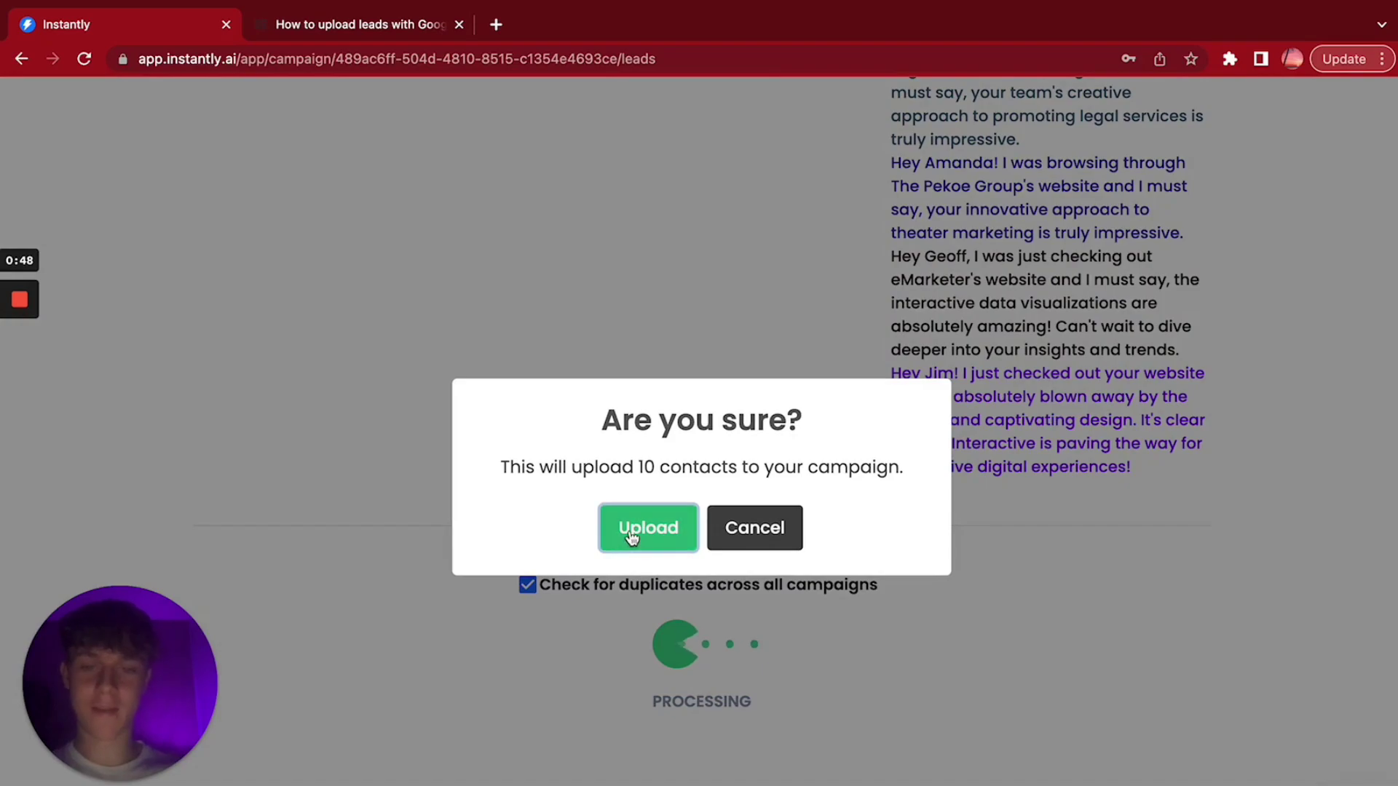
{"action": "left_click", "coordinate": [631, 535]}
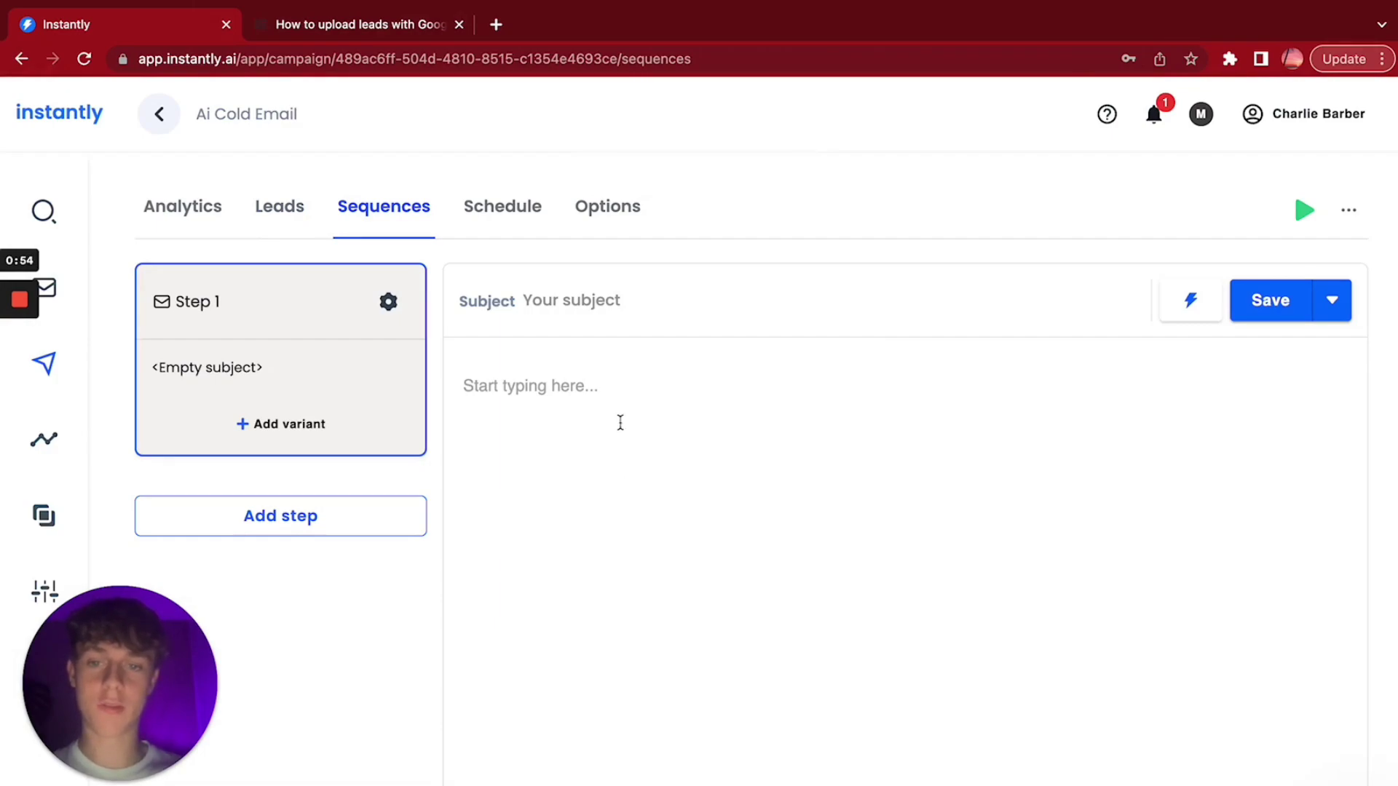
{"action": "left_click", "coordinate": [593, 302]}
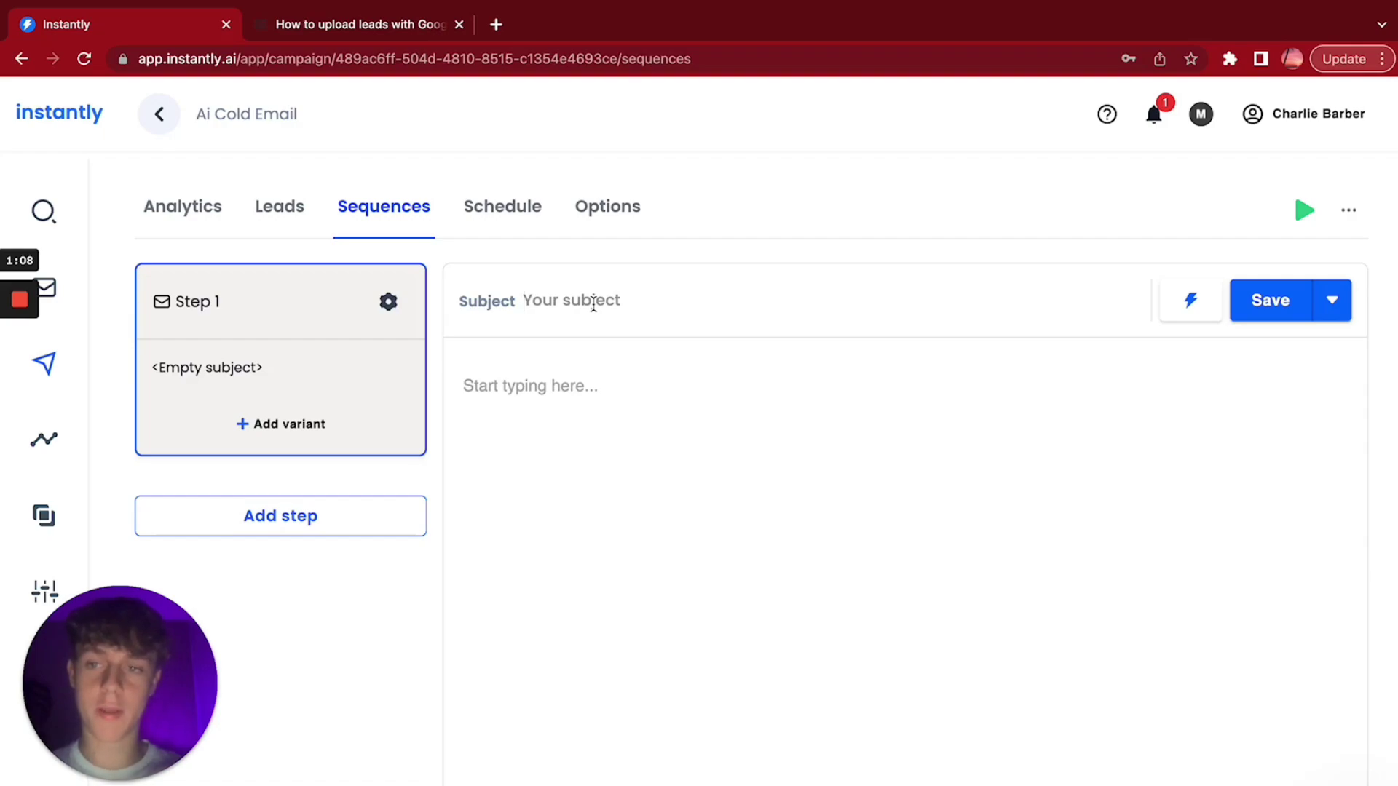
{"action": "left_click", "coordinate": [593, 305]}
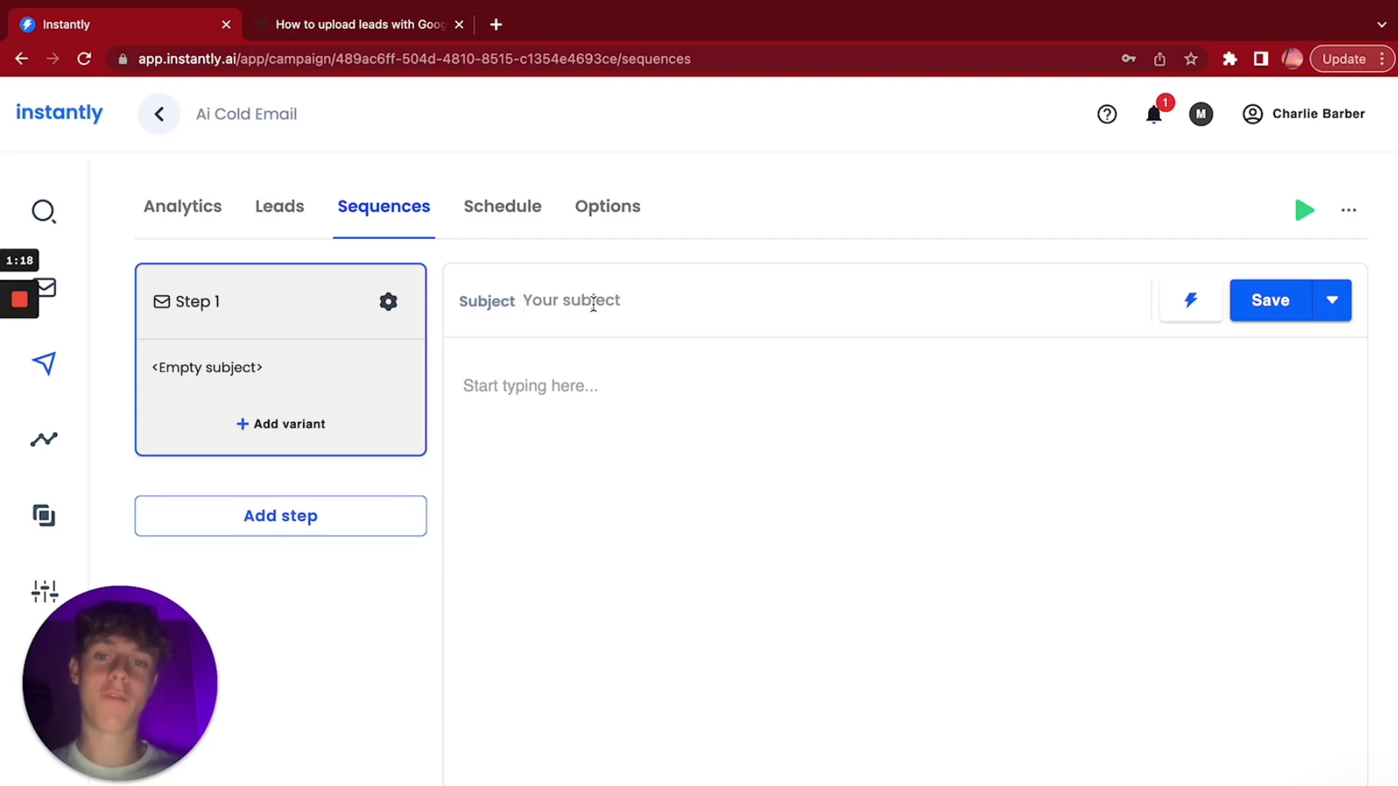
{"action": "left_click", "coordinate": [594, 305]}
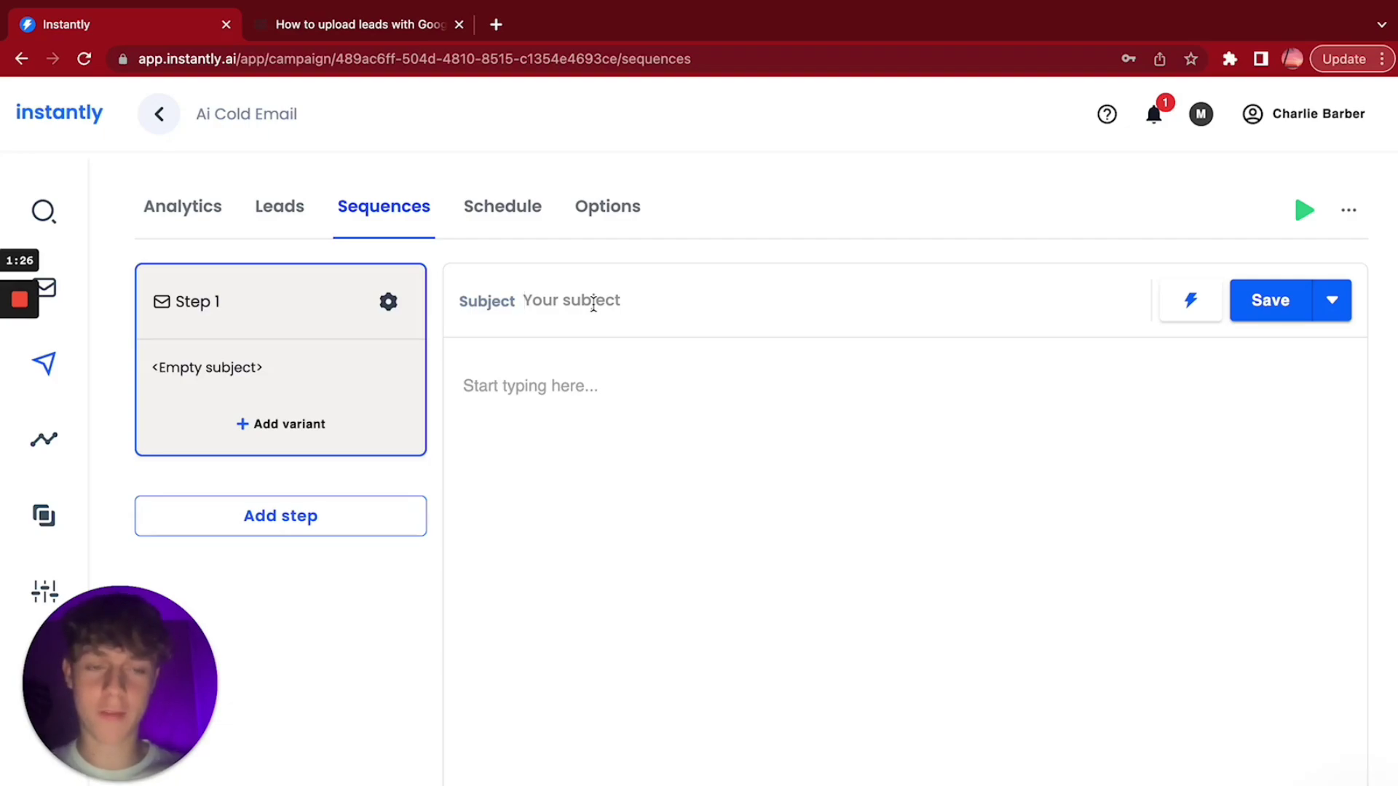
- Set the Step 1 subject to 'quick question for {{companyName}}', replacing the {{firstName}} variable
{"action": "left_click", "coordinate": [1191, 300]}
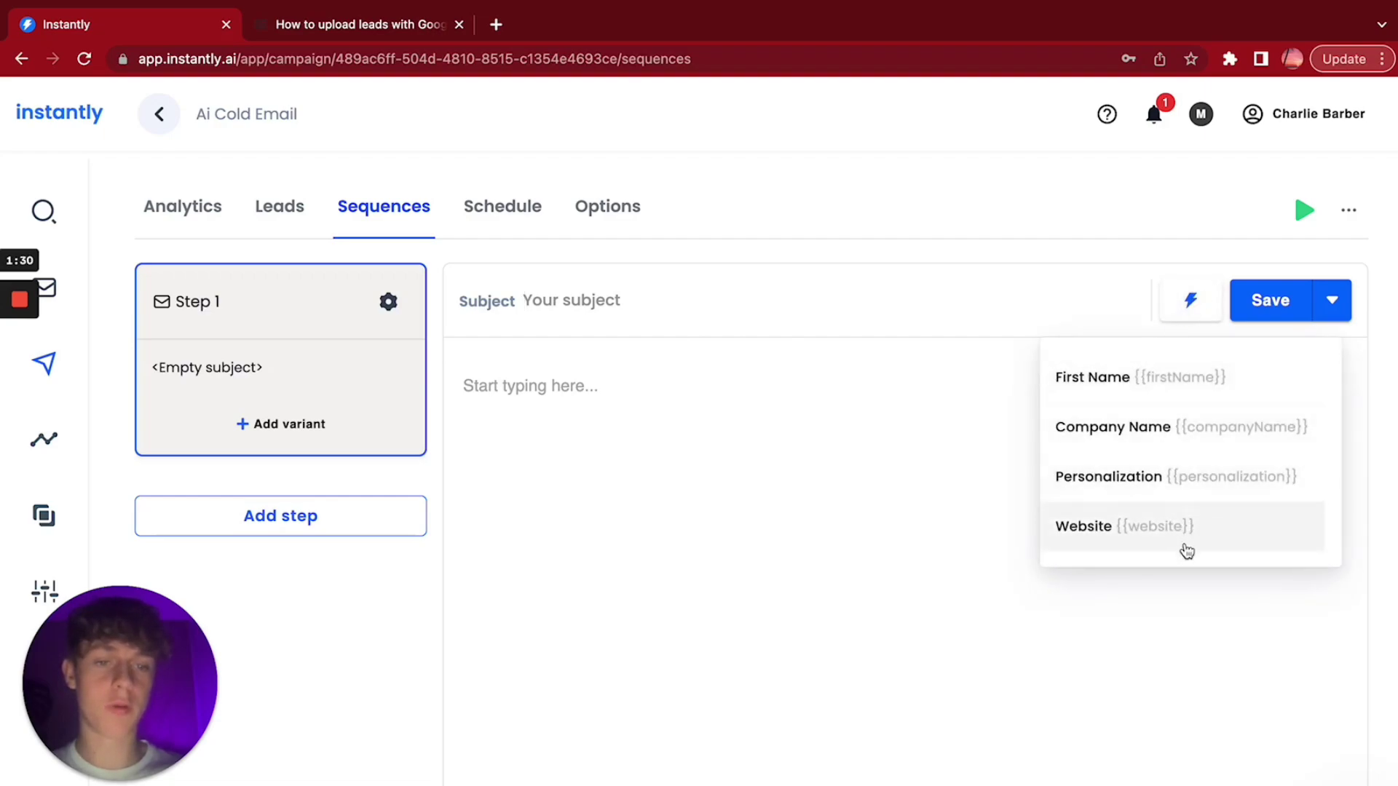
{"action": "left_click", "coordinate": [1167, 379]}
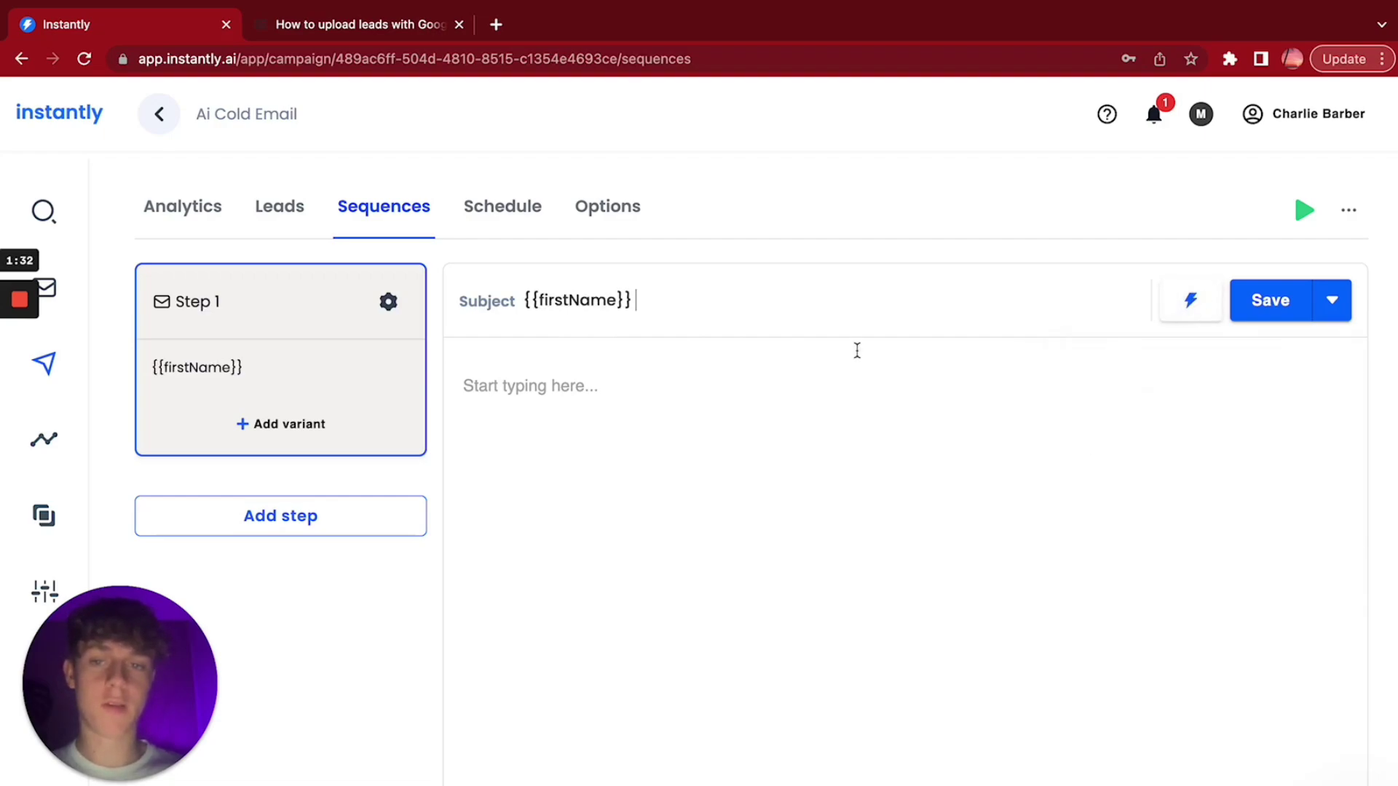
{"action": "left_click", "coordinate": [526, 303]}
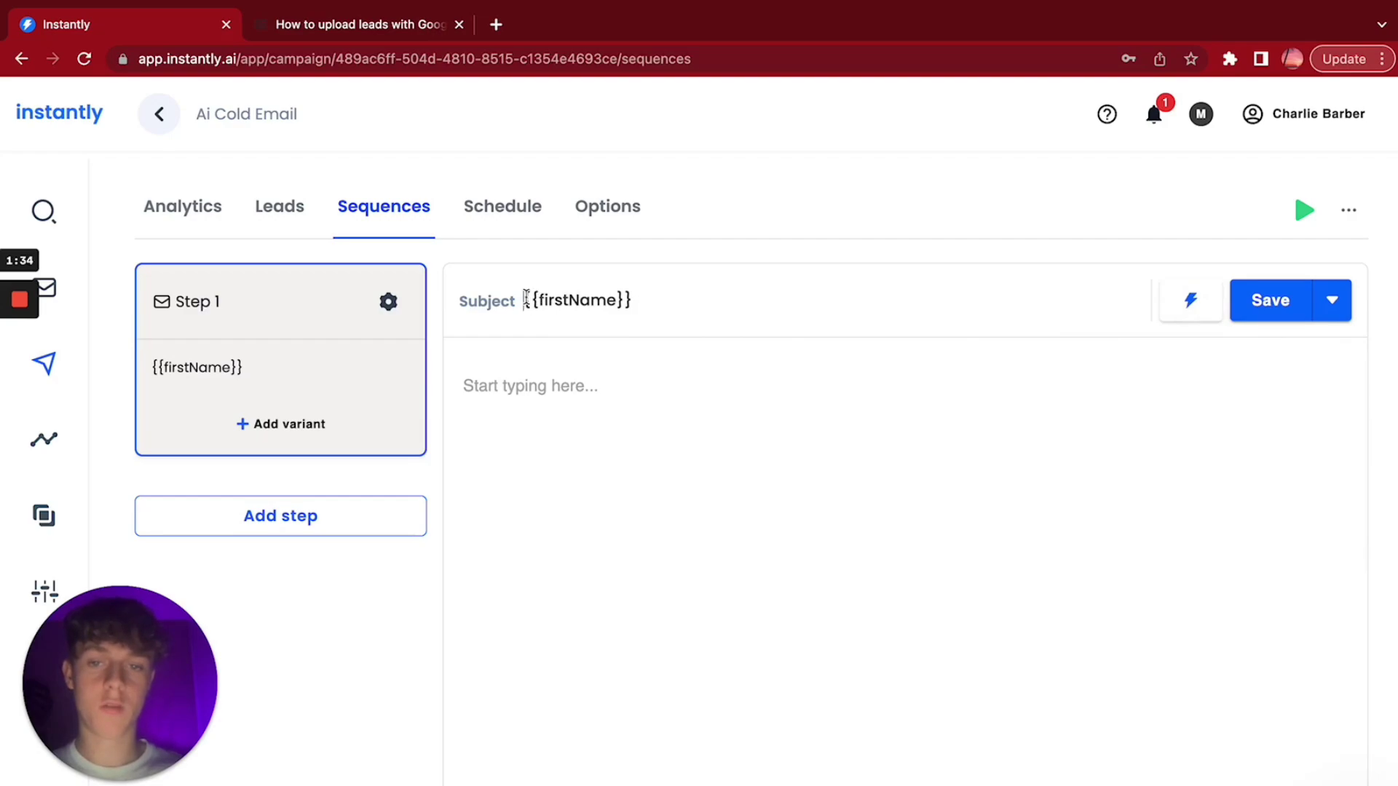
{"action": "type", "text": "quic"}
{"action": "type", "text": "k quest"}
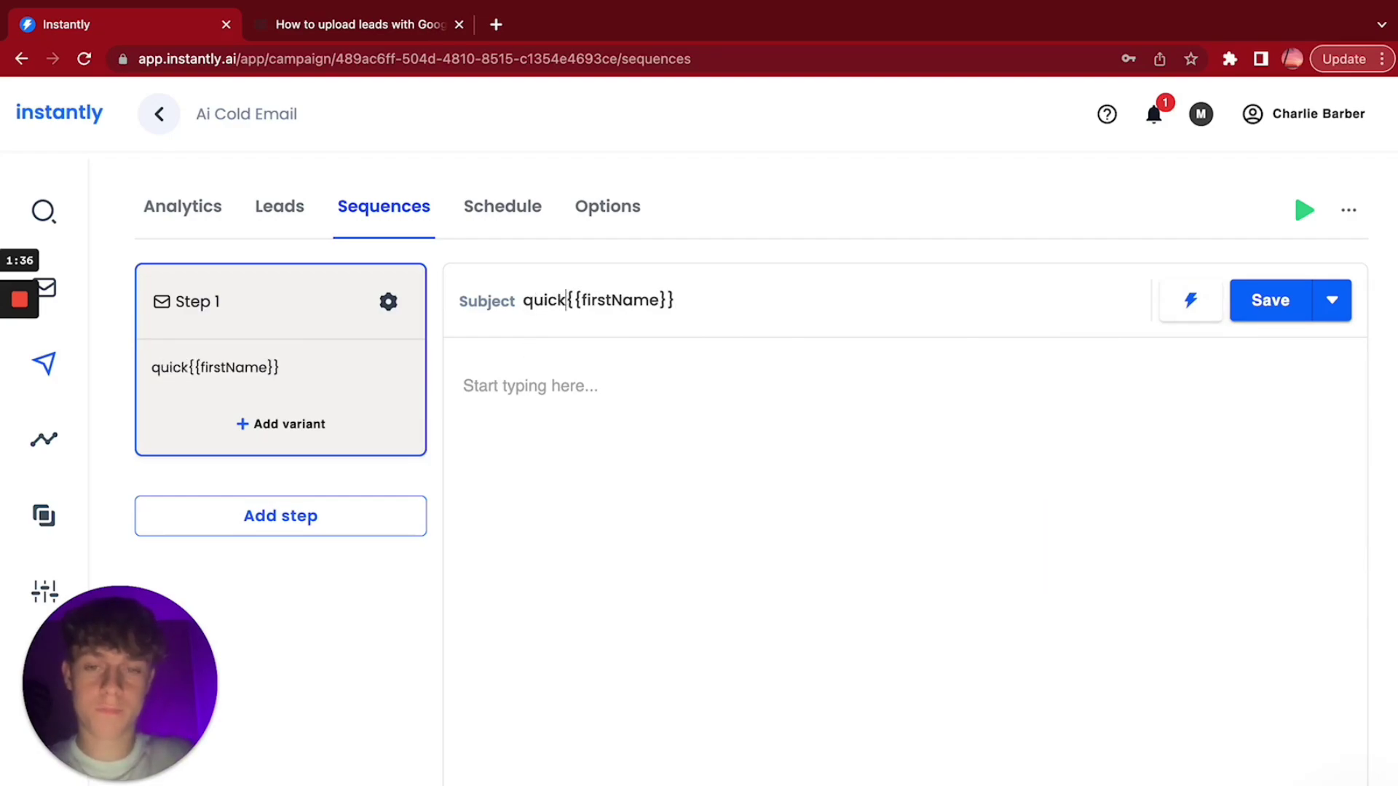
{"action": "type", "text": "ion"}
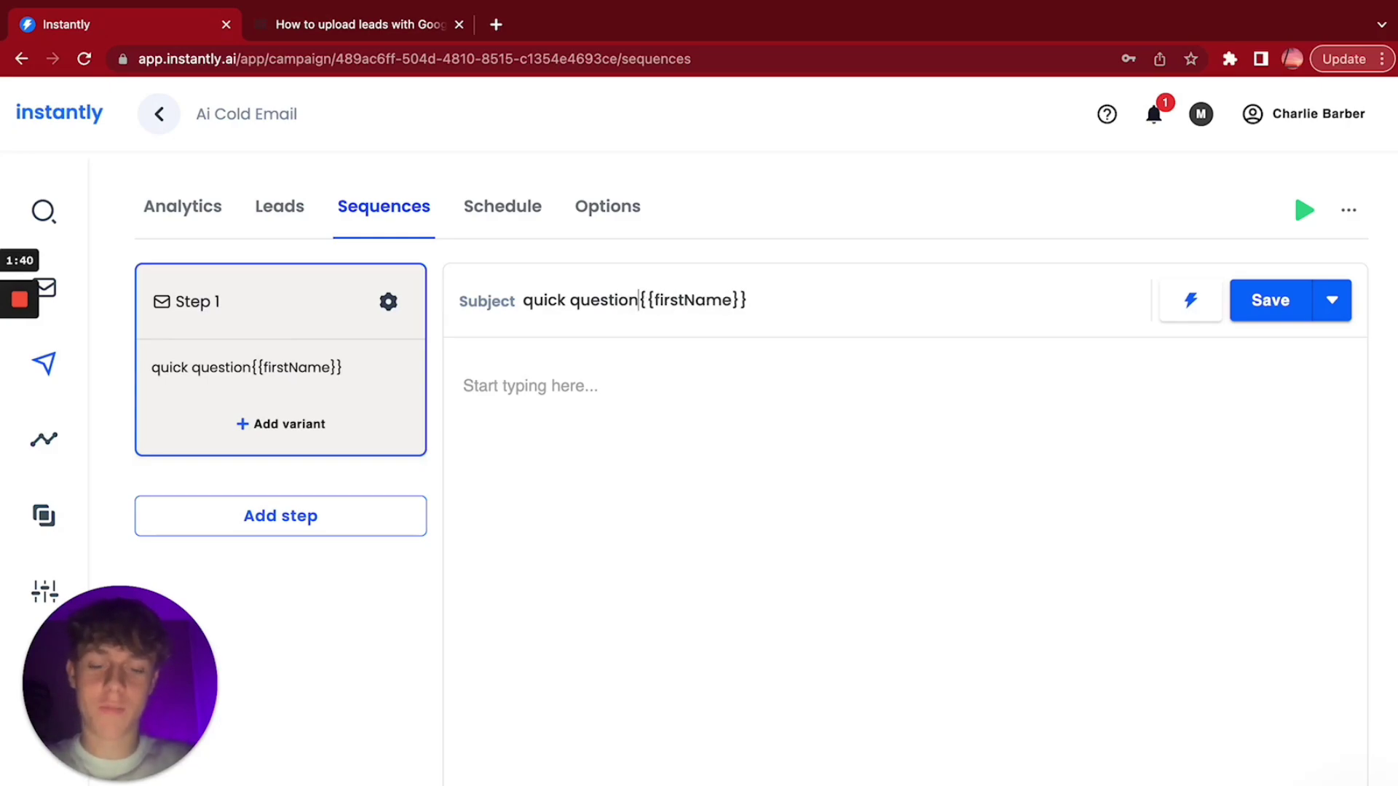
{"action": "type", "text": " for"}
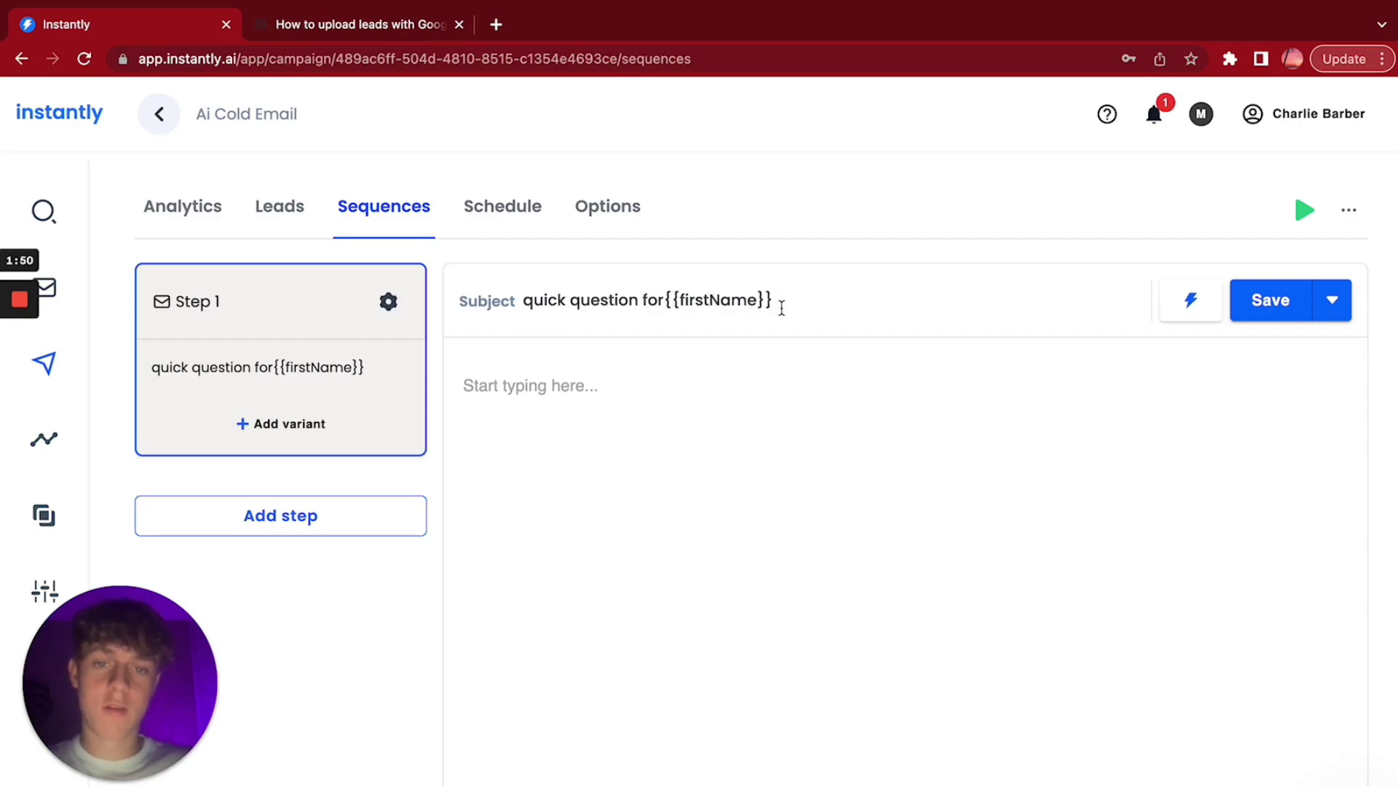
{"action": "left_click_drag", "start_coordinate": [776, 301], "coordinate": [667, 299]}
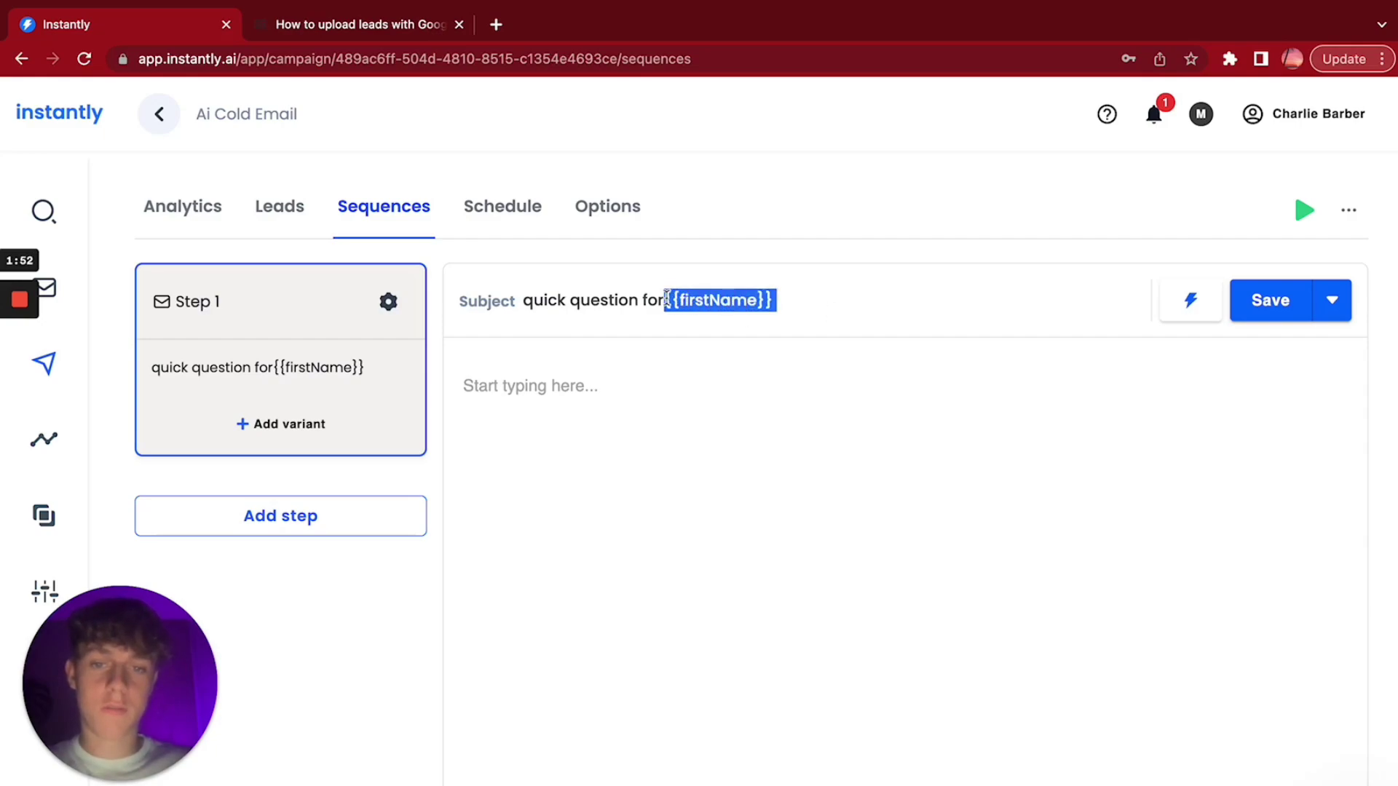
{"action": "key", "text": "BackSpace"}
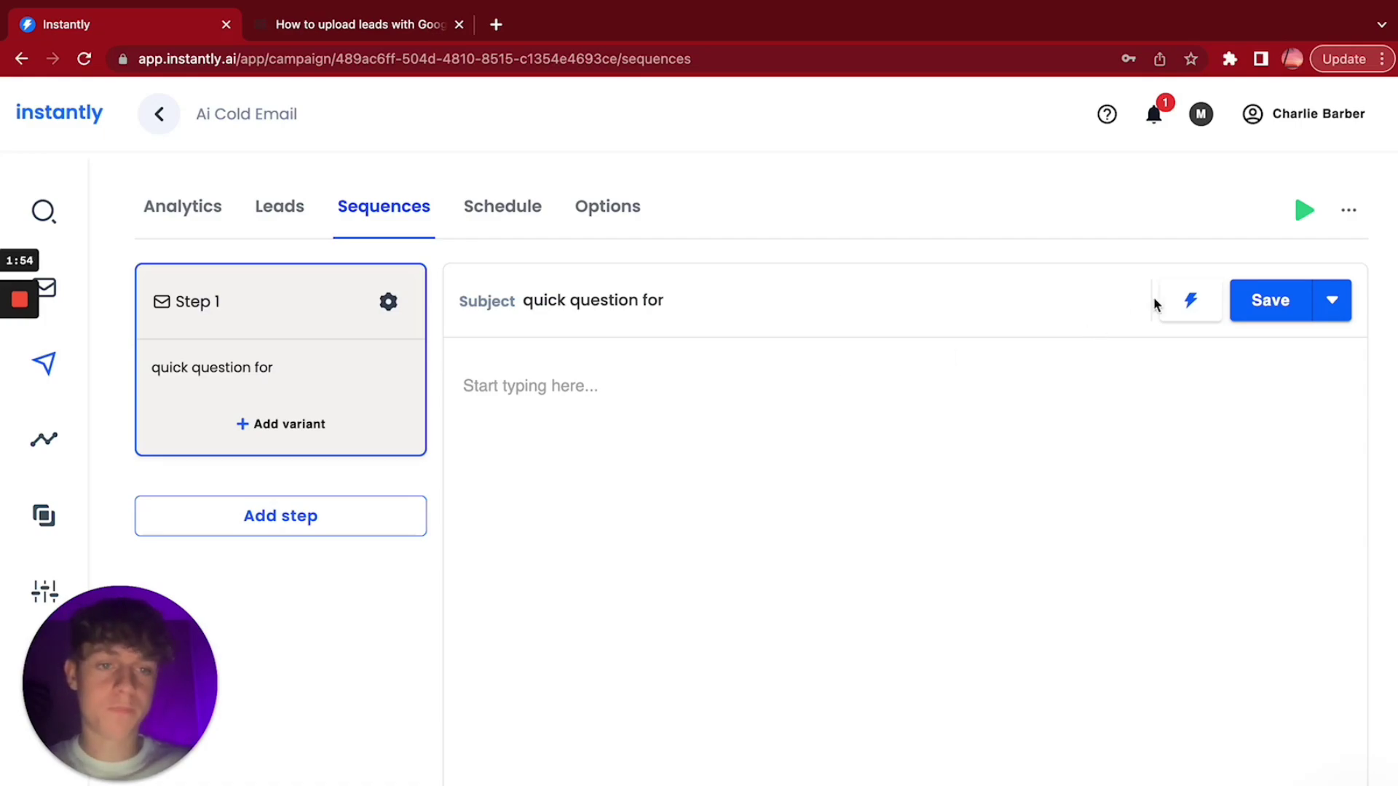
{"action": "left_click", "coordinate": [1180, 301]}
{"action": "left_click", "coordinate": [1158, 426]}
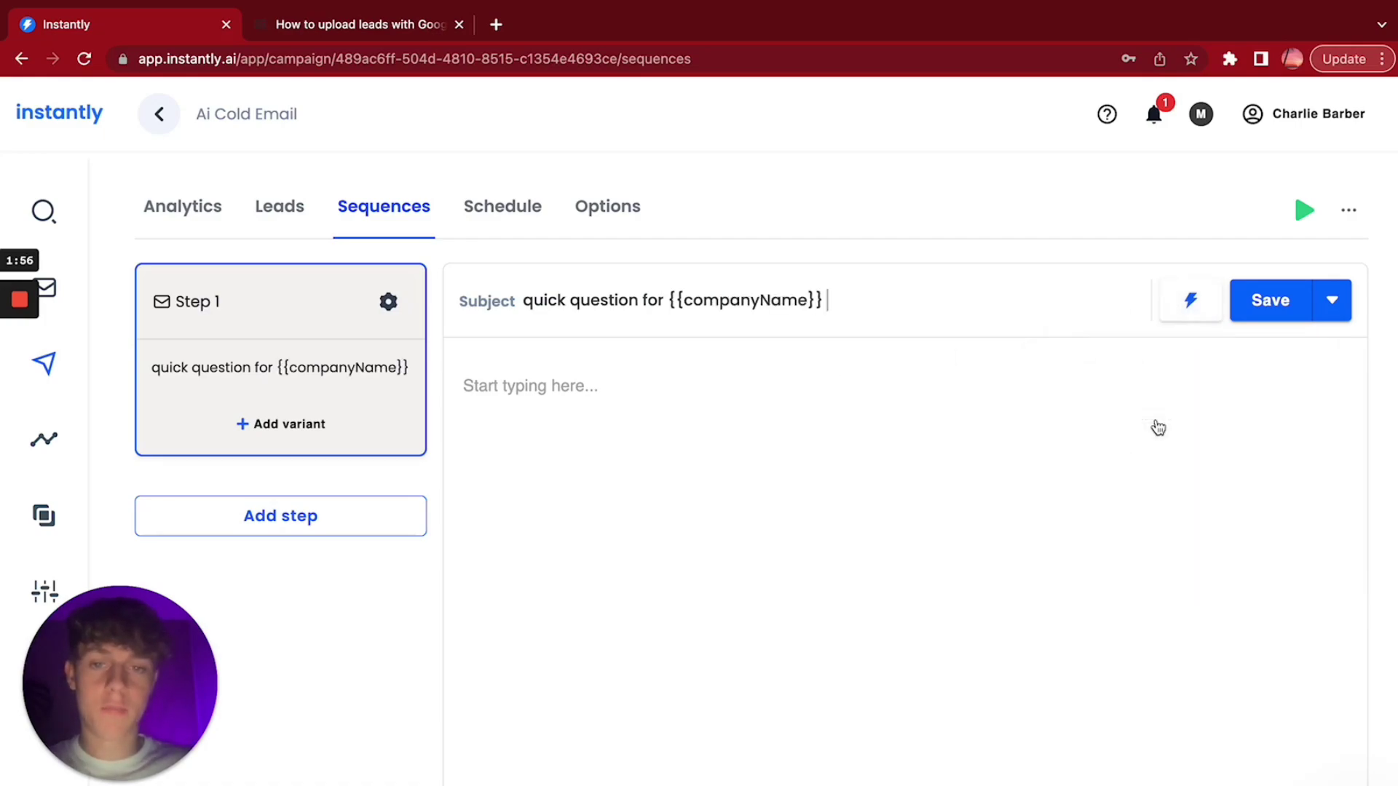
{"action": "left_click", "coordinate": [585, 390]}
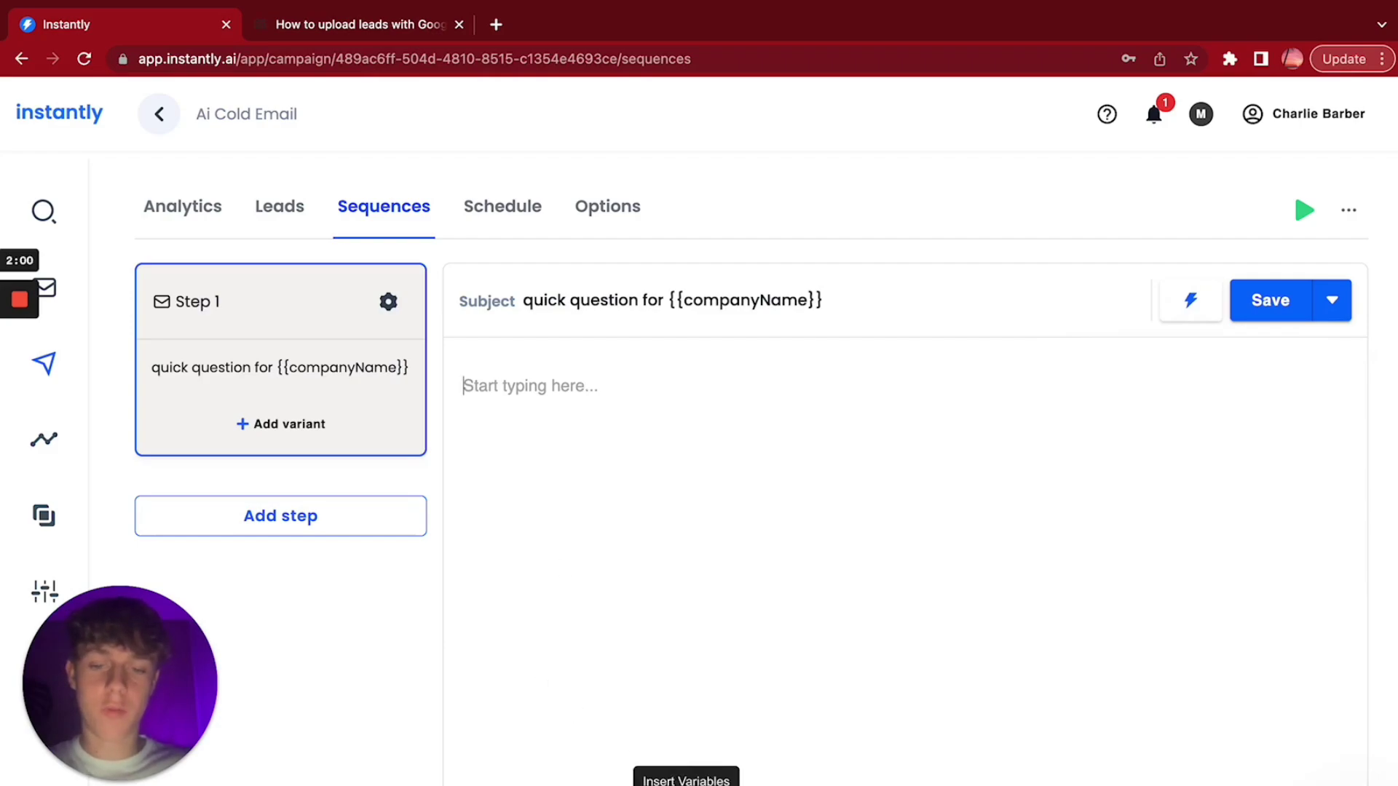
- Start the email body with the {{personalization}} variable followed by two new lines
{"action": "type", "text": "{"}
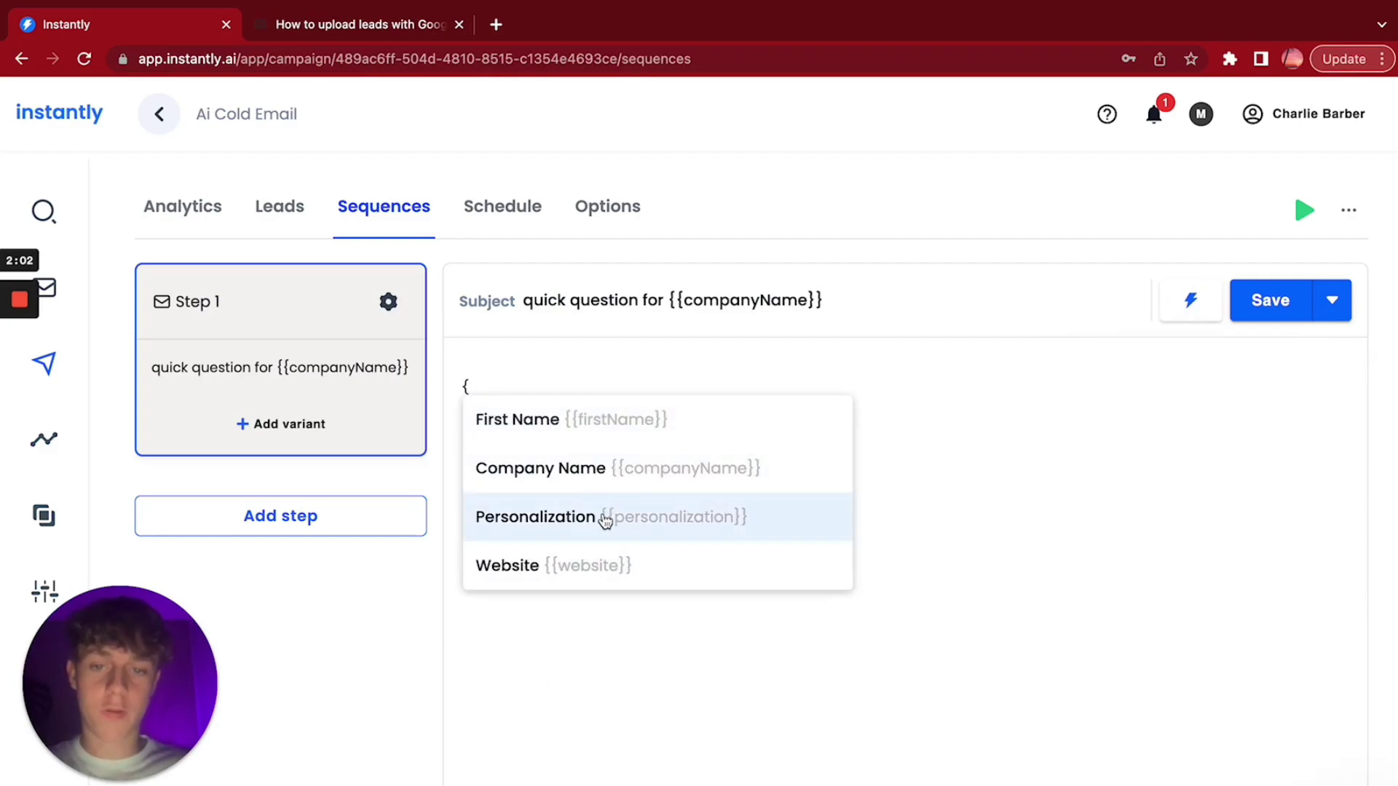
{"action": "left_click", "coordinate": [609, 516]}
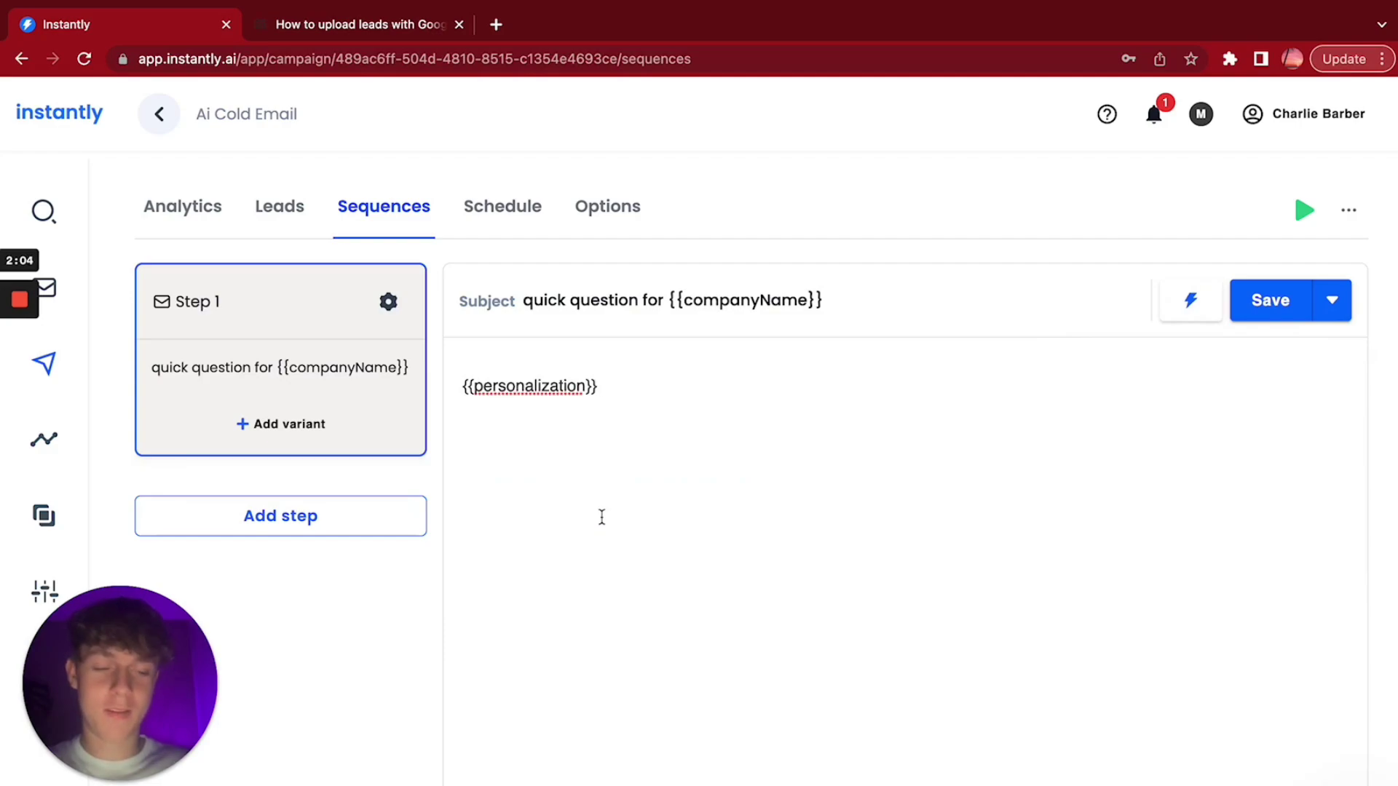
{"action": "key", "text": "Return"}
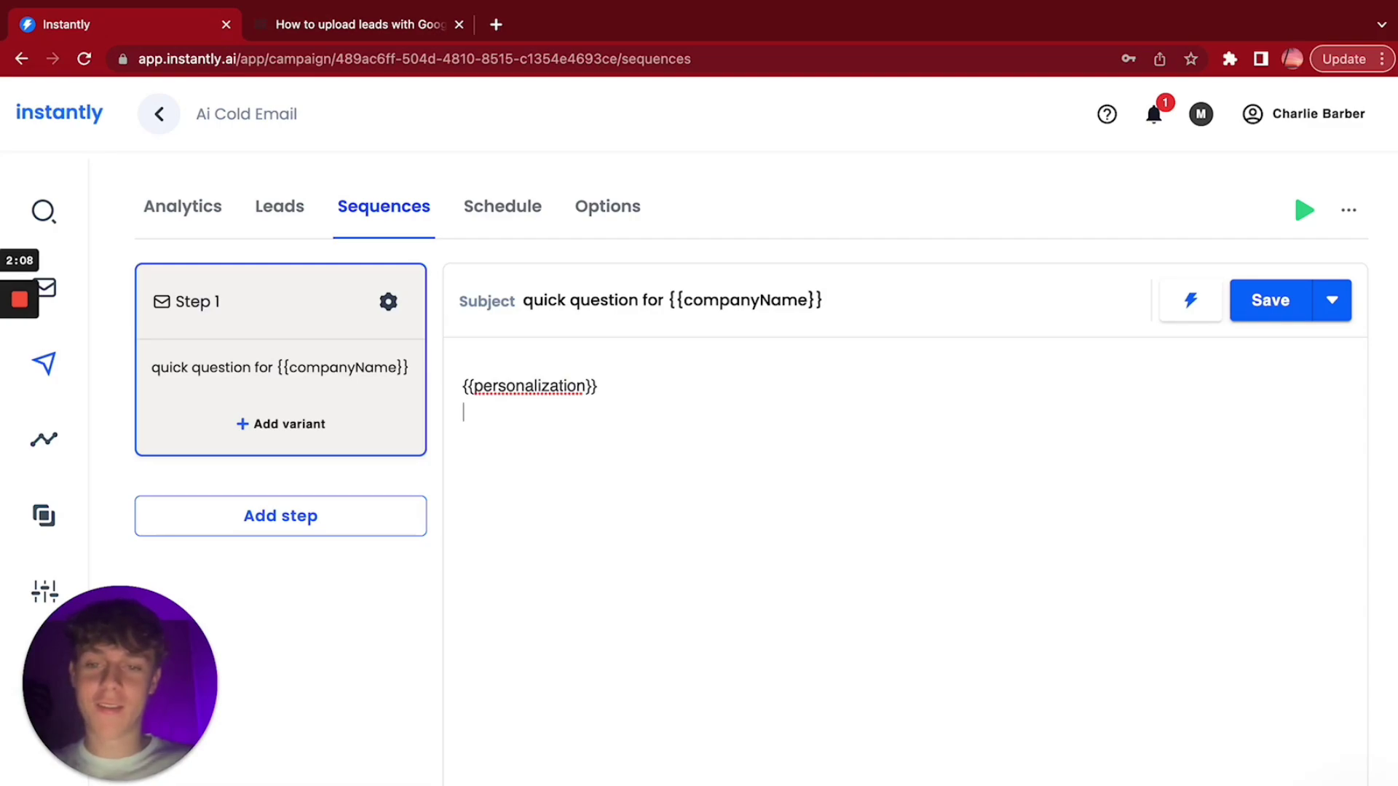
{"action": "key", "text": "Return"}
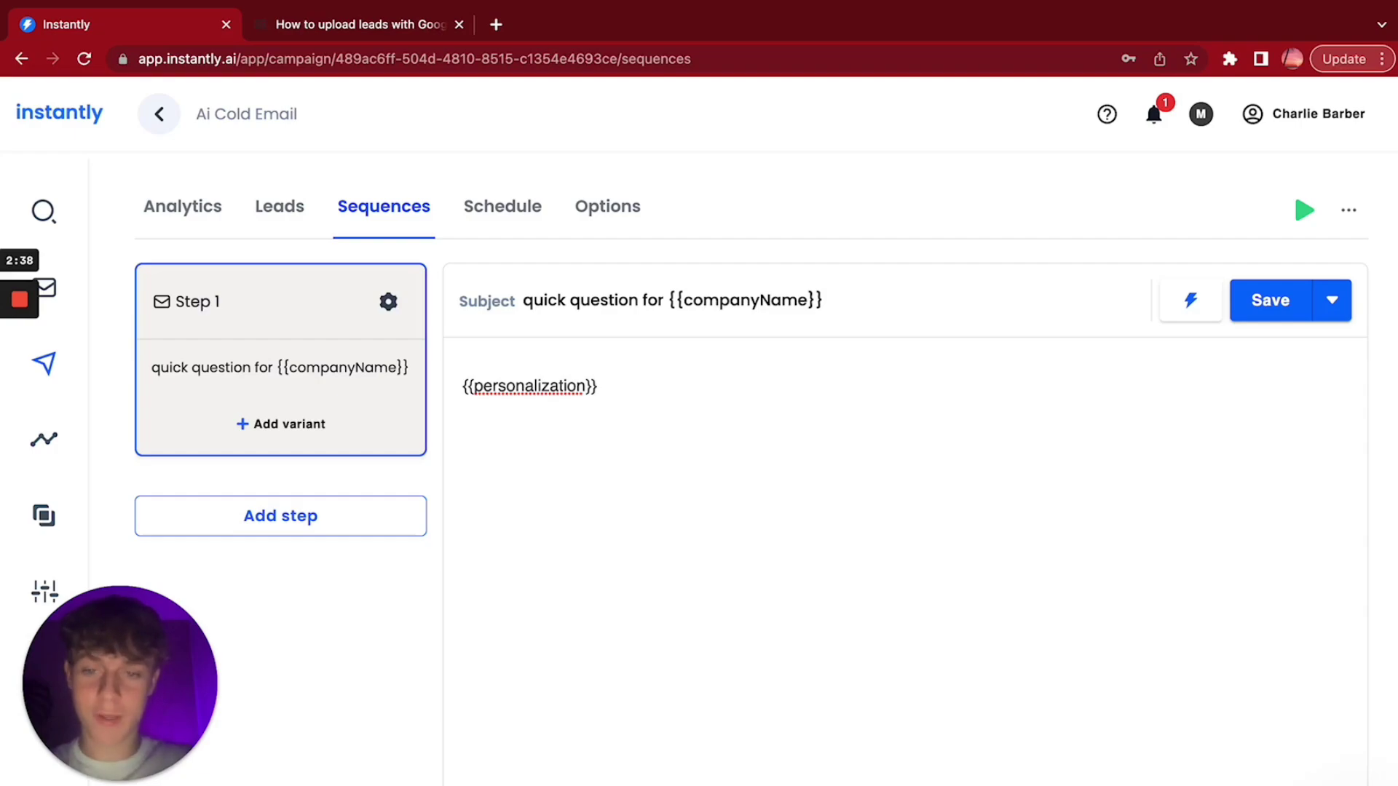
- Preview the test email, close it, and switch back to the Google Sheets spreadsheet
{"action": "left_click", "coordinate": [464, 781]}
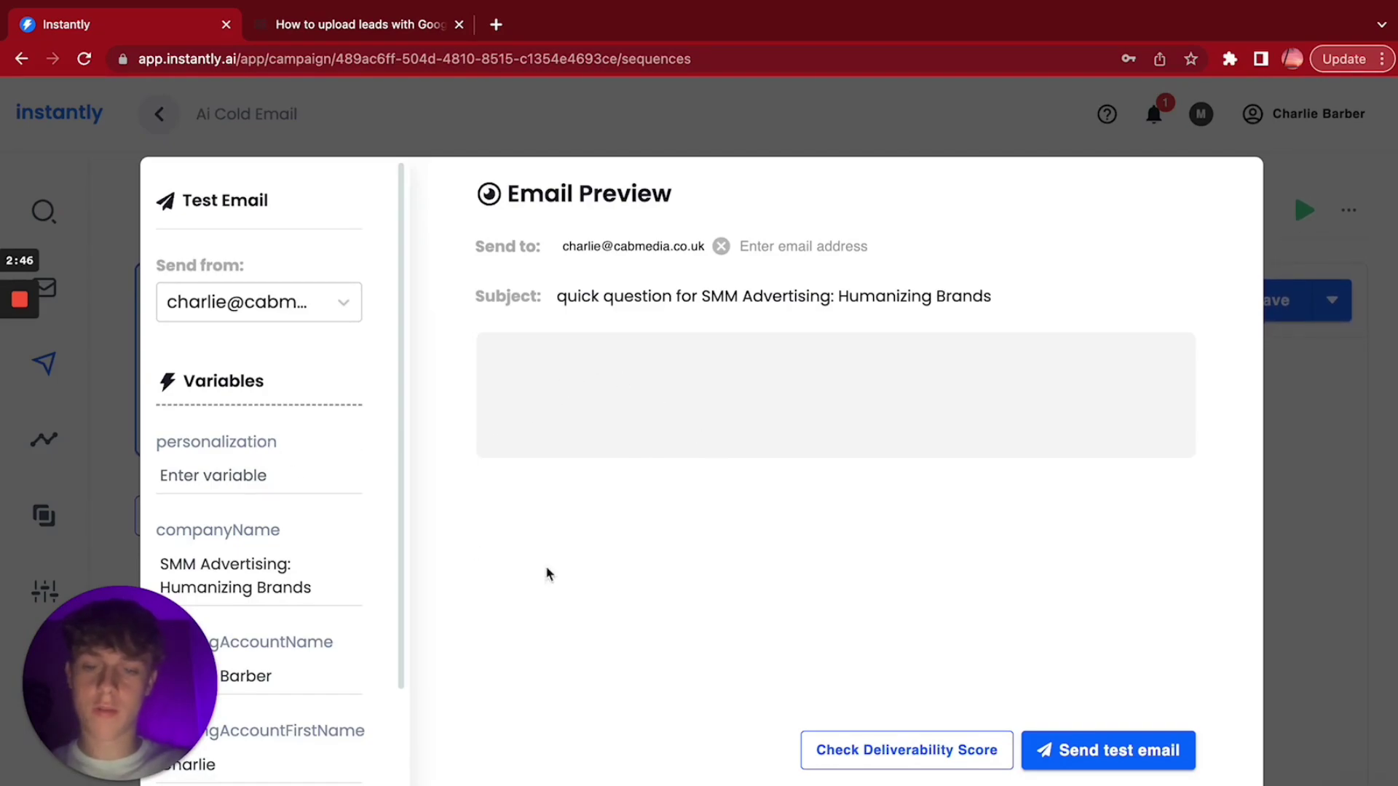
{"action": "left_click", "coordinate": [1329, 466]}
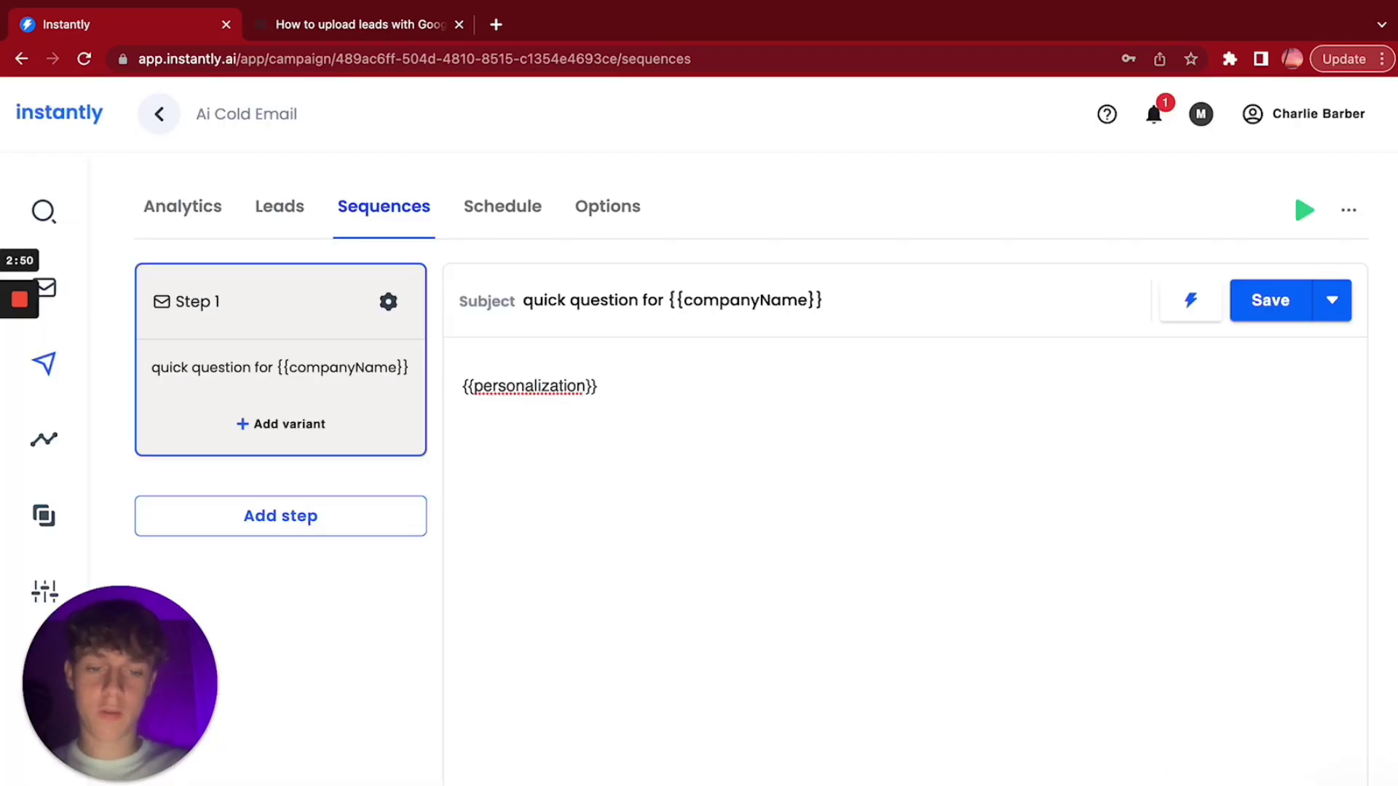
{"action": "key", "text": "ctrl+Left"}
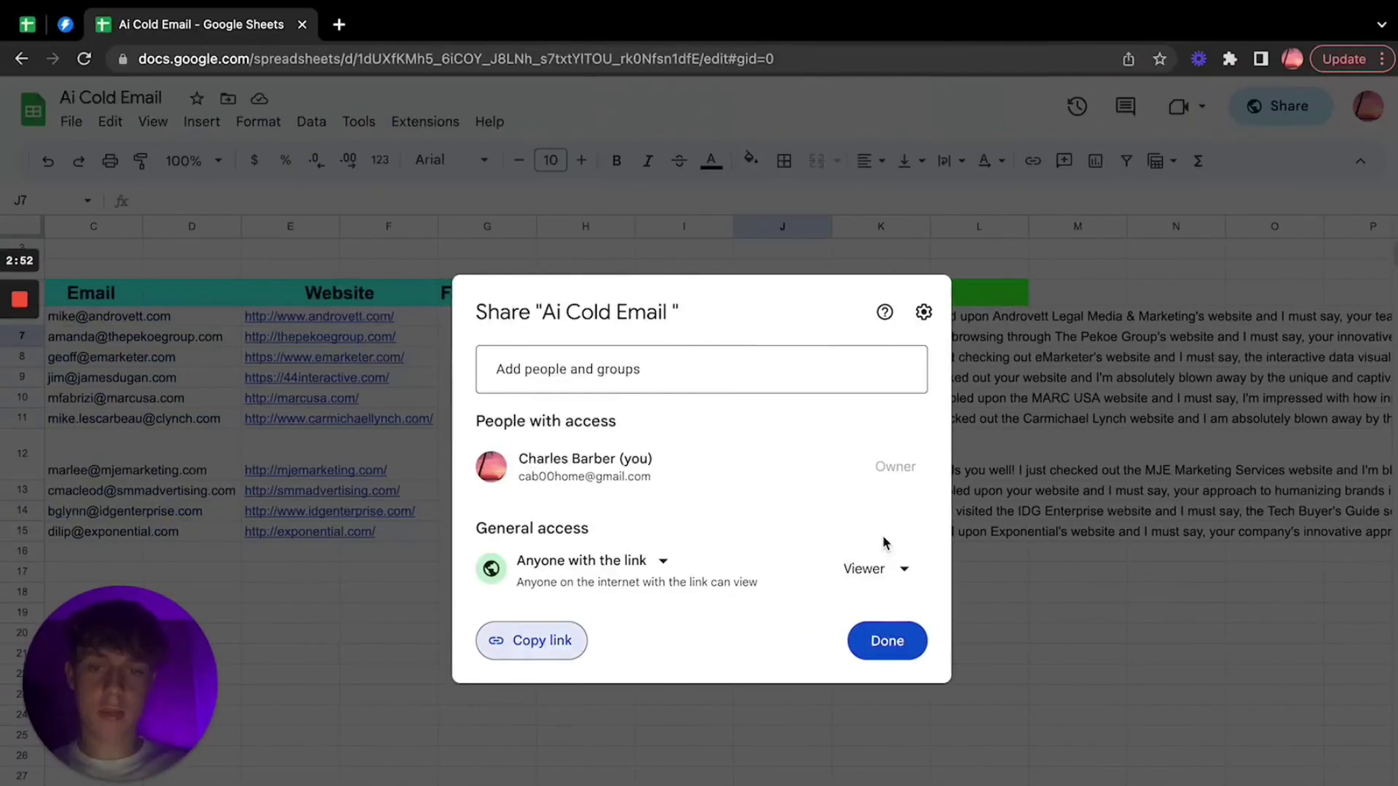
- Close the Share dialog, check formula cells K6 and L6, and return to Instantly
{"action": "left_click", "coordinate": [1028, 558]}
{"action": "left_click", "coordinate": [868, 320]}
{"action": "left_click", "coordinate": [947, 320]}
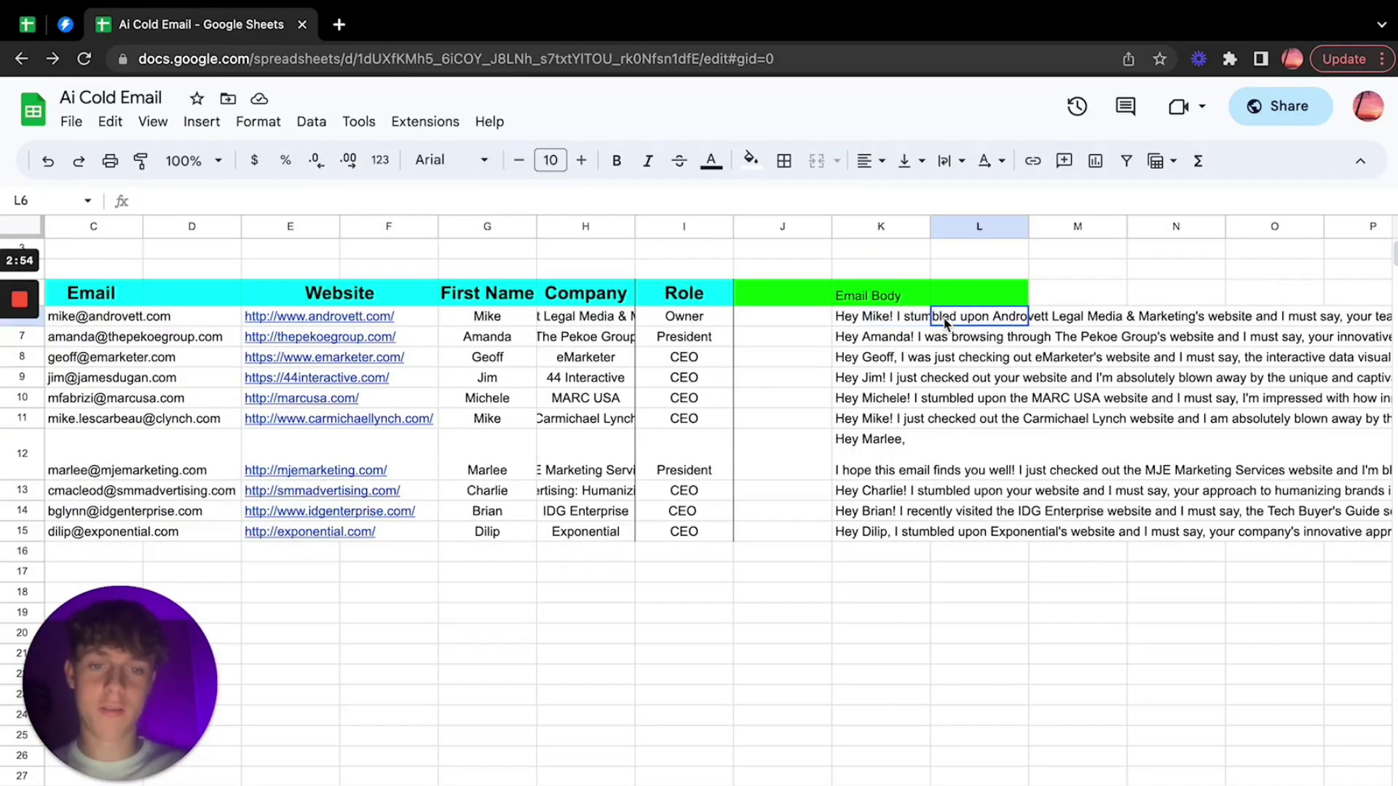
{"action": "key", "text": "ctrl+Right"}
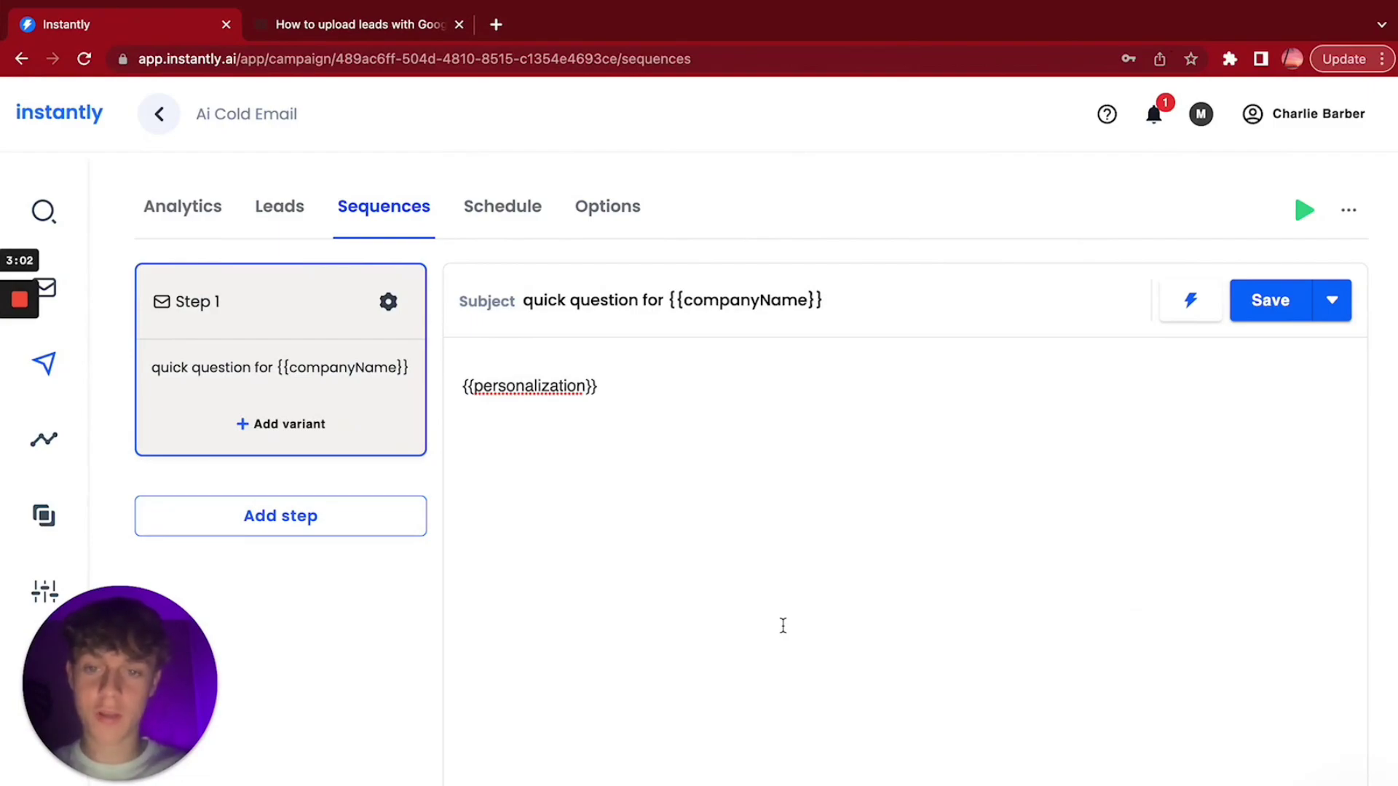
- Add 'OFFER STATED, PAY ON RESULTS' and the free-week Ai Chatbot example paragraph to the body
{"action": "left_click", "coordinate": [532, 457]}
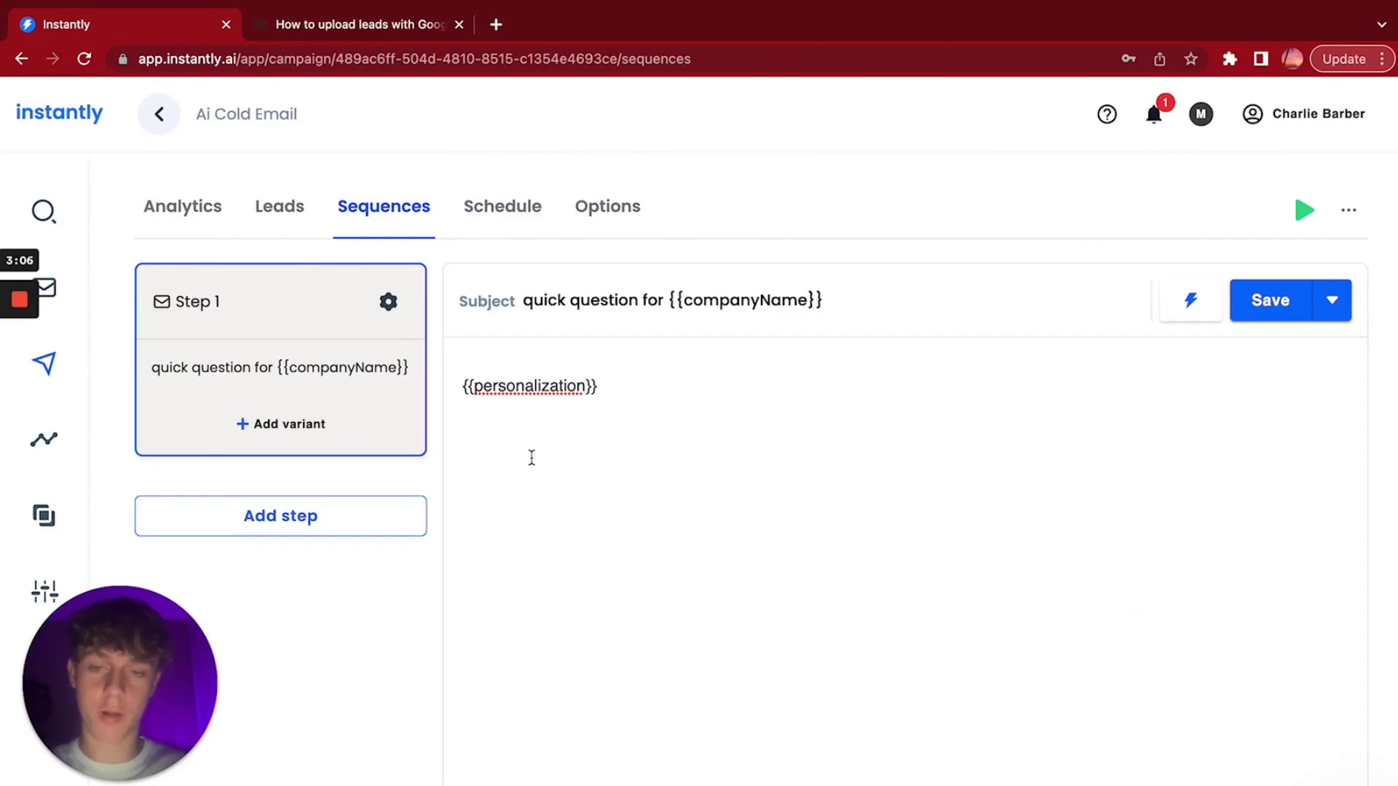
{"action": "type", "text": "OF"}
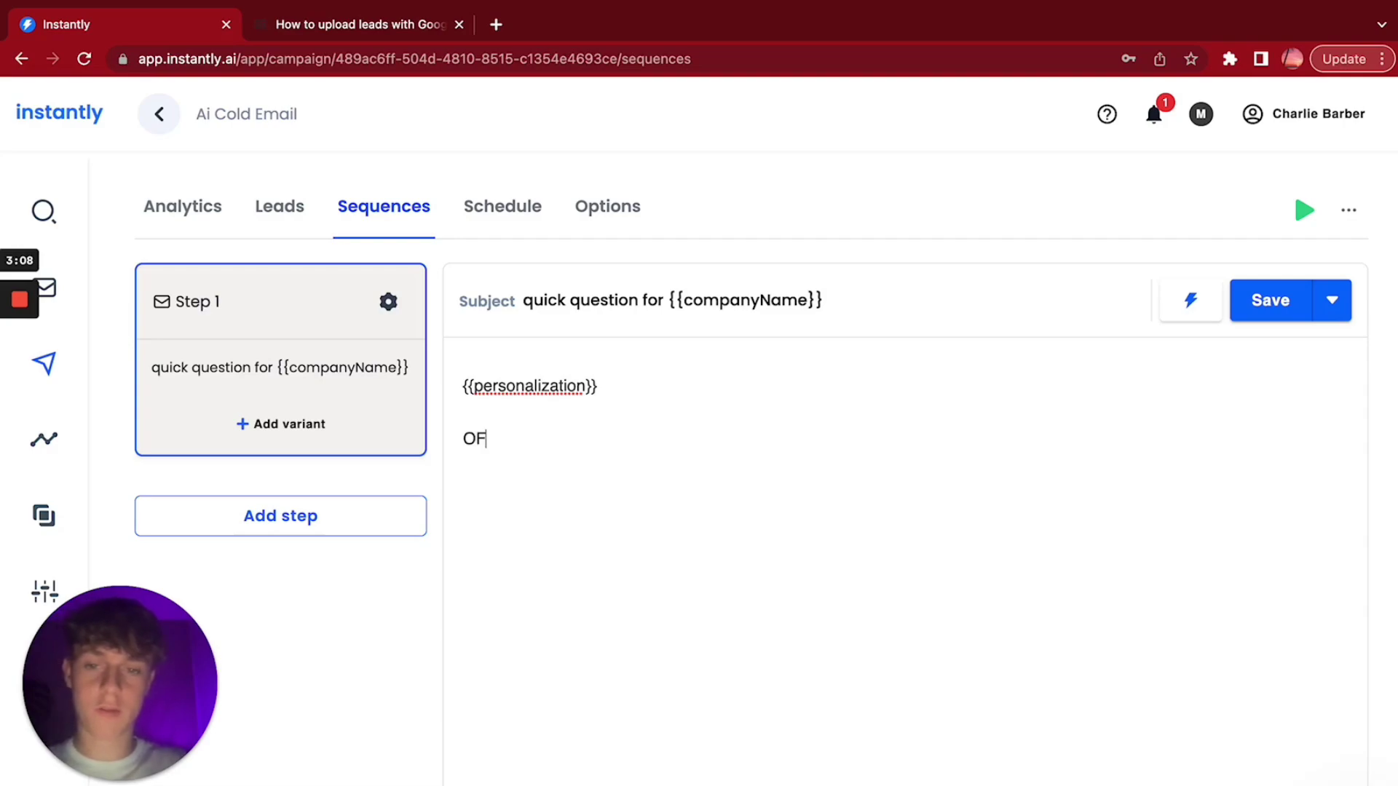
{"action": "type", "text": "FER STAT"}
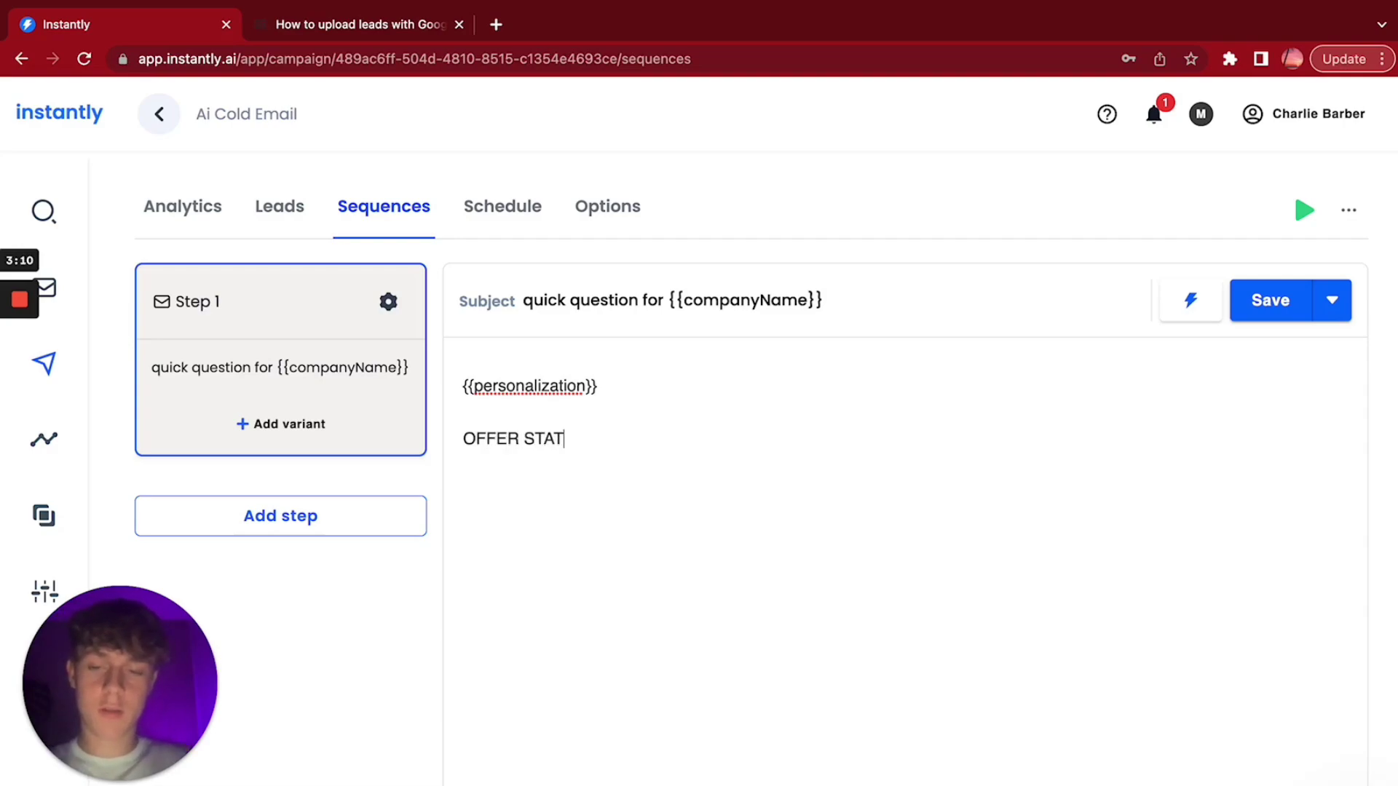
{"action": "type", "text": "ED, "}
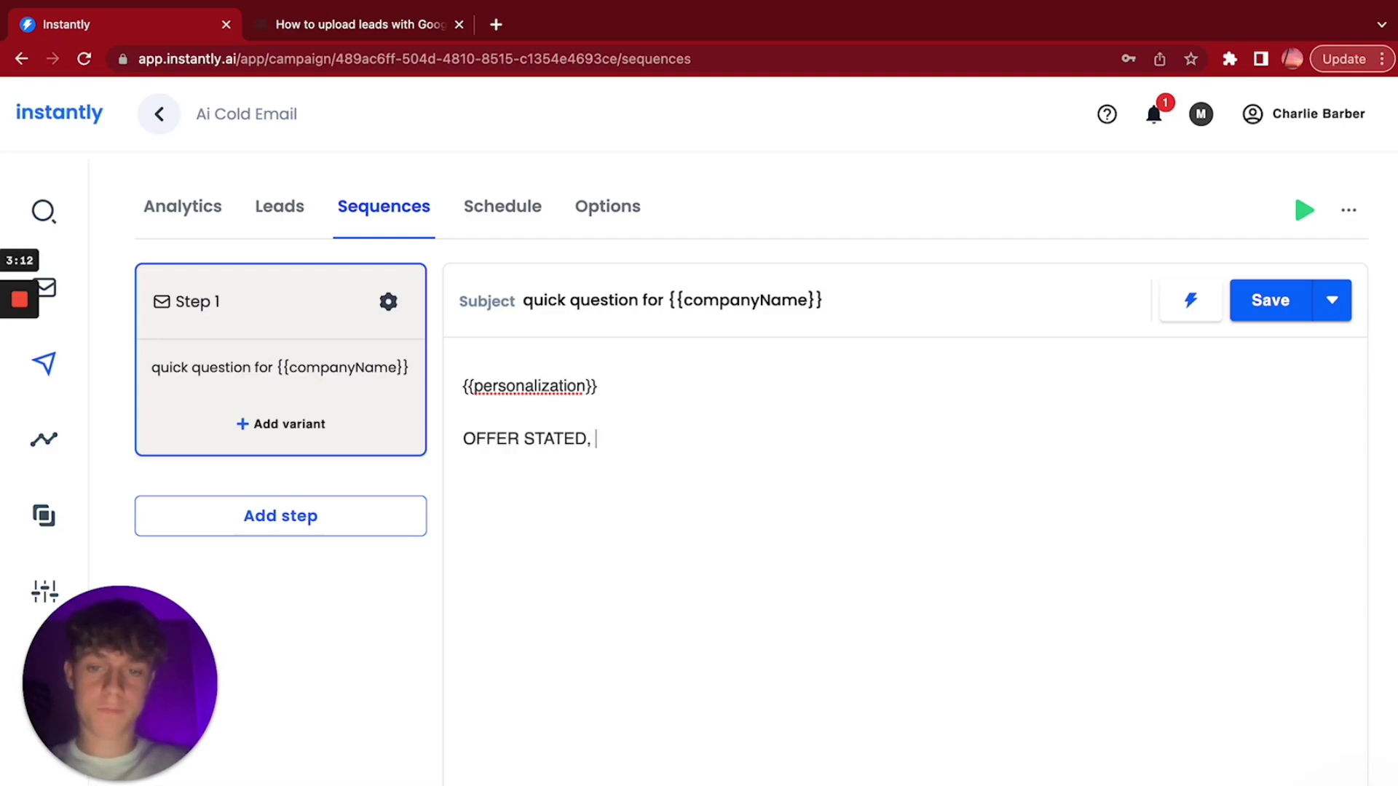
{"action": "type", "text": "PAY ON"}
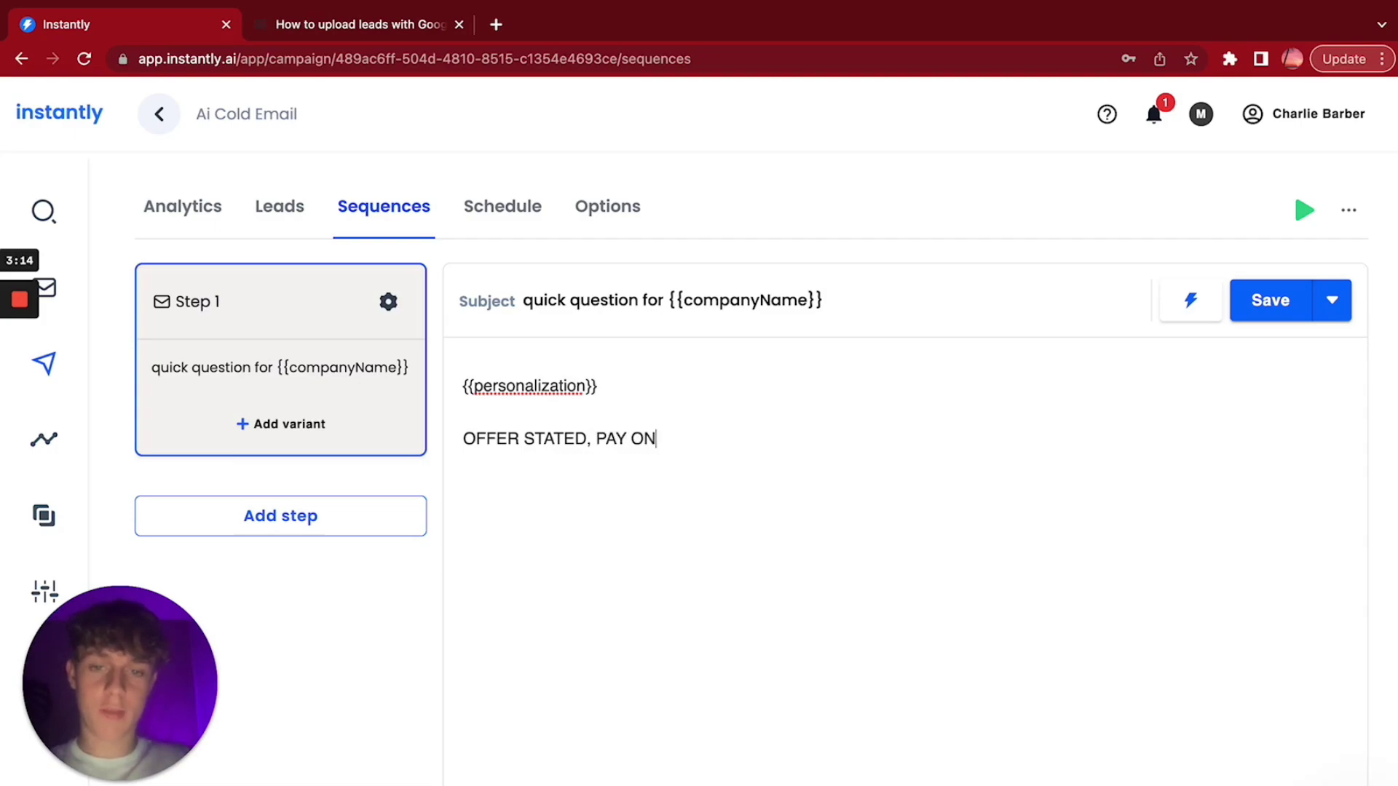
{"action": "type", "text": " RESULTS"}
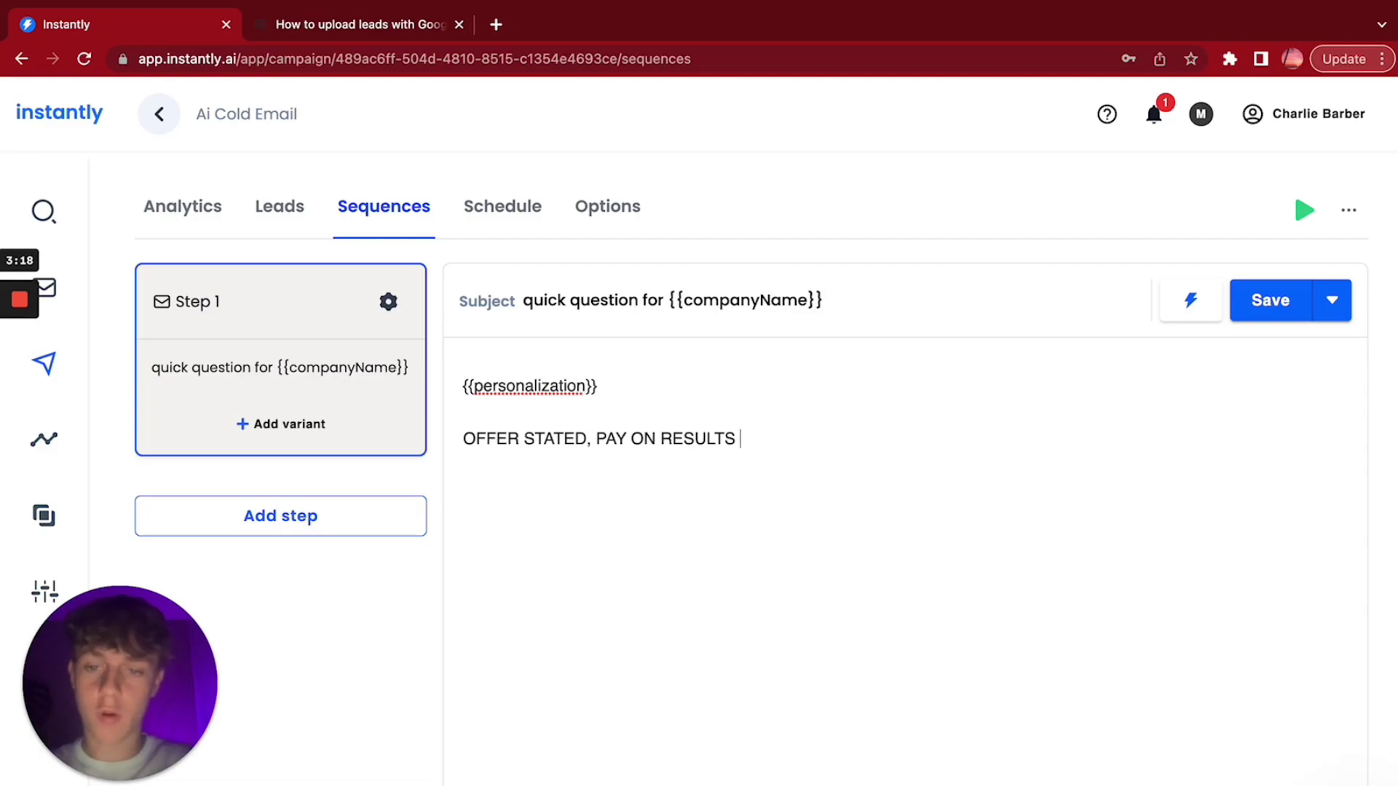
{"action": "key", "text": "Return"}
{"action": "key", "text": "Return"}
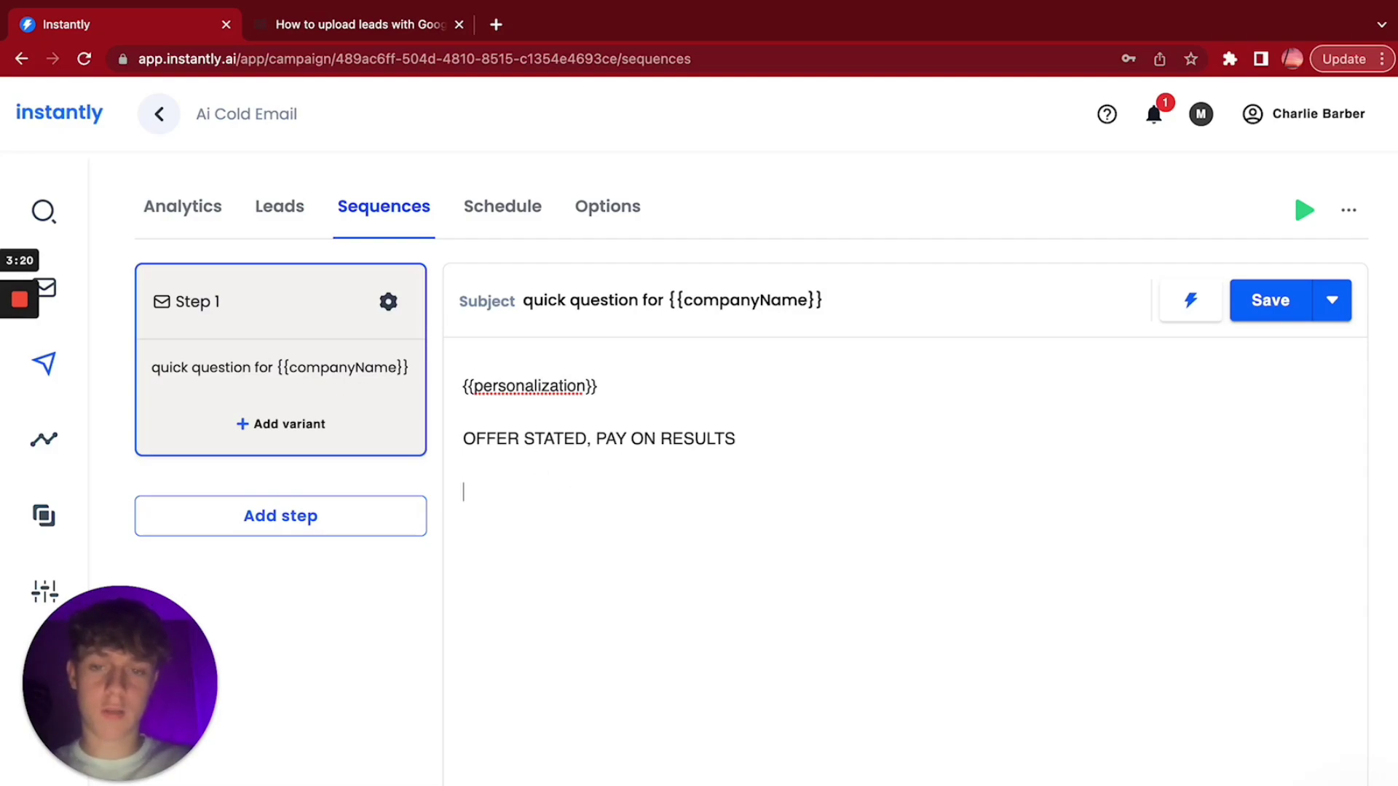
{"action": "type", "text": "For example,"}
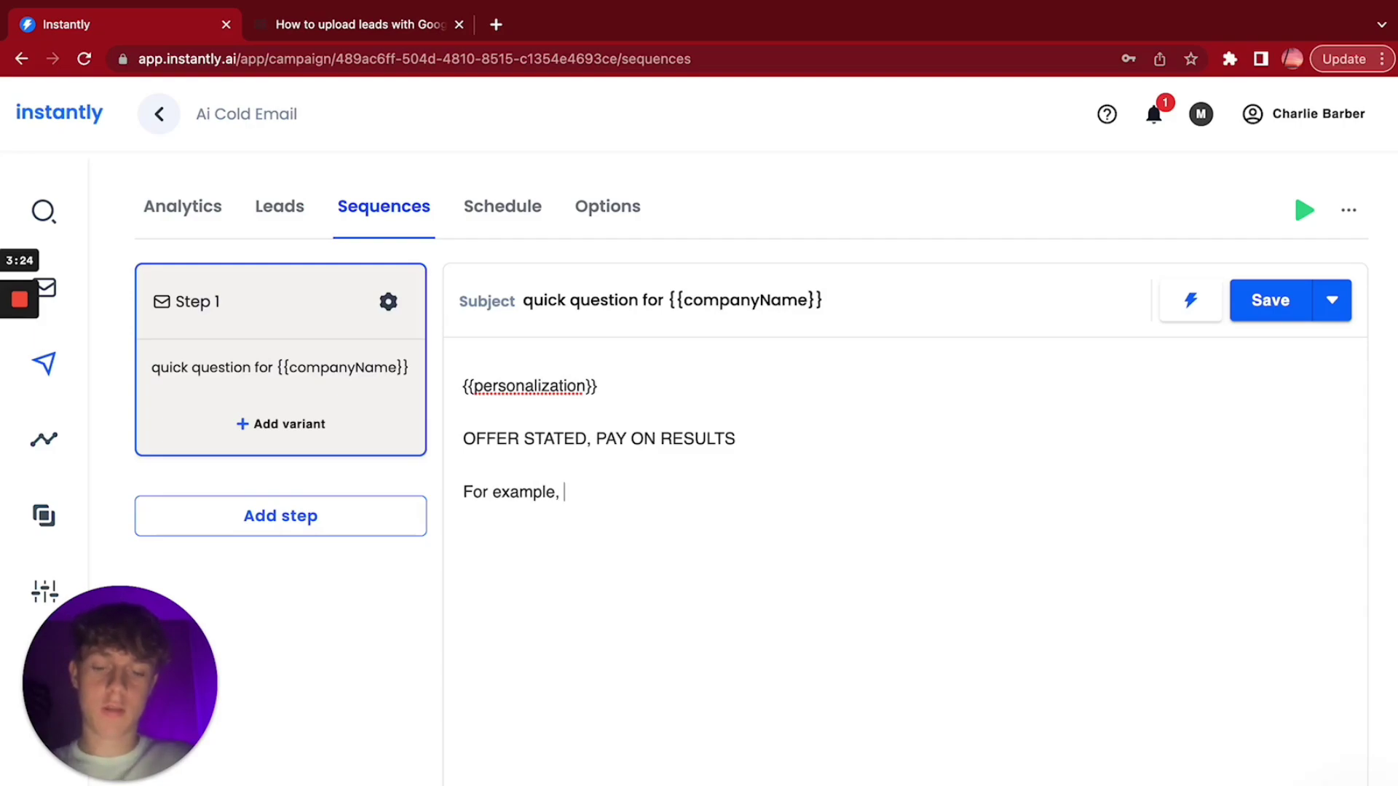
{"action": "type", "text": " I will "}
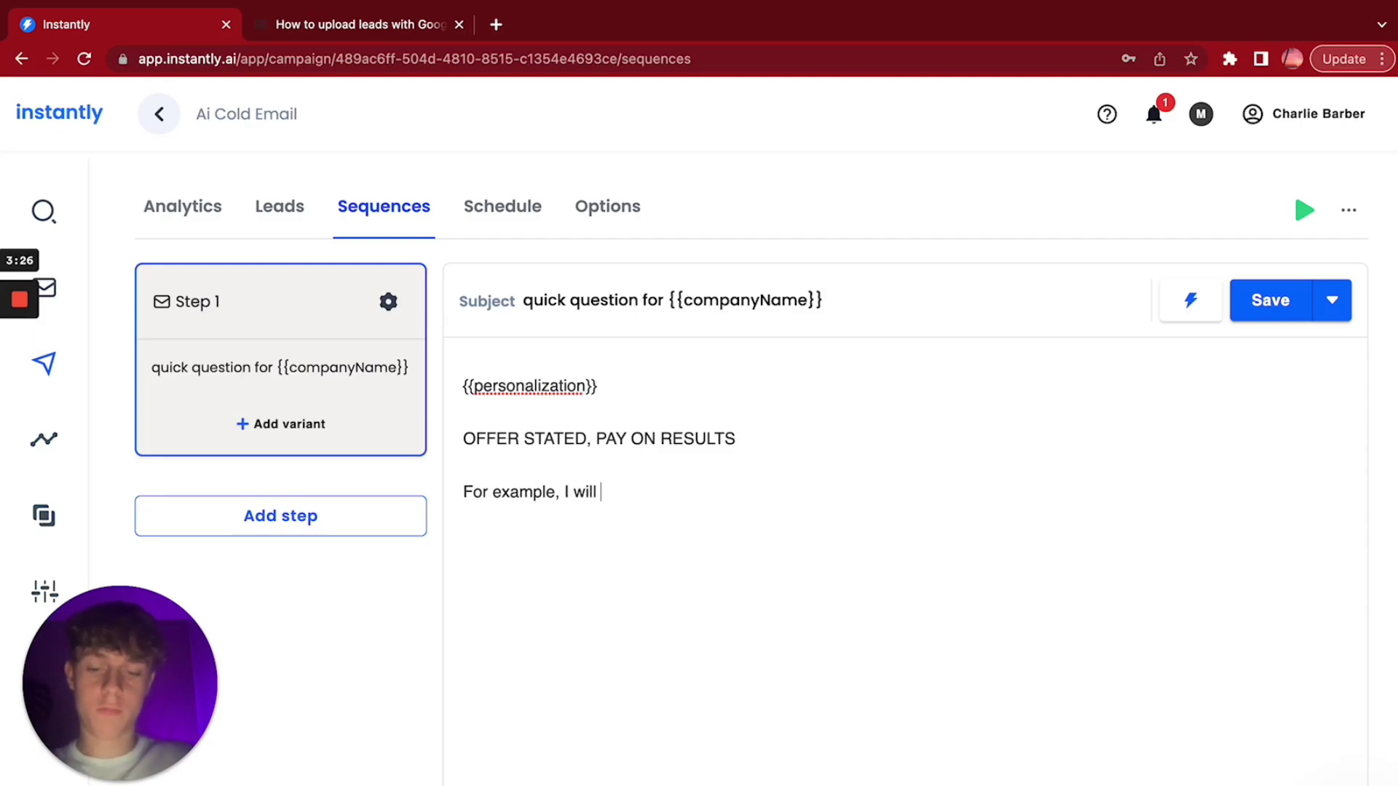
{"action": "type", "text": "give you"}
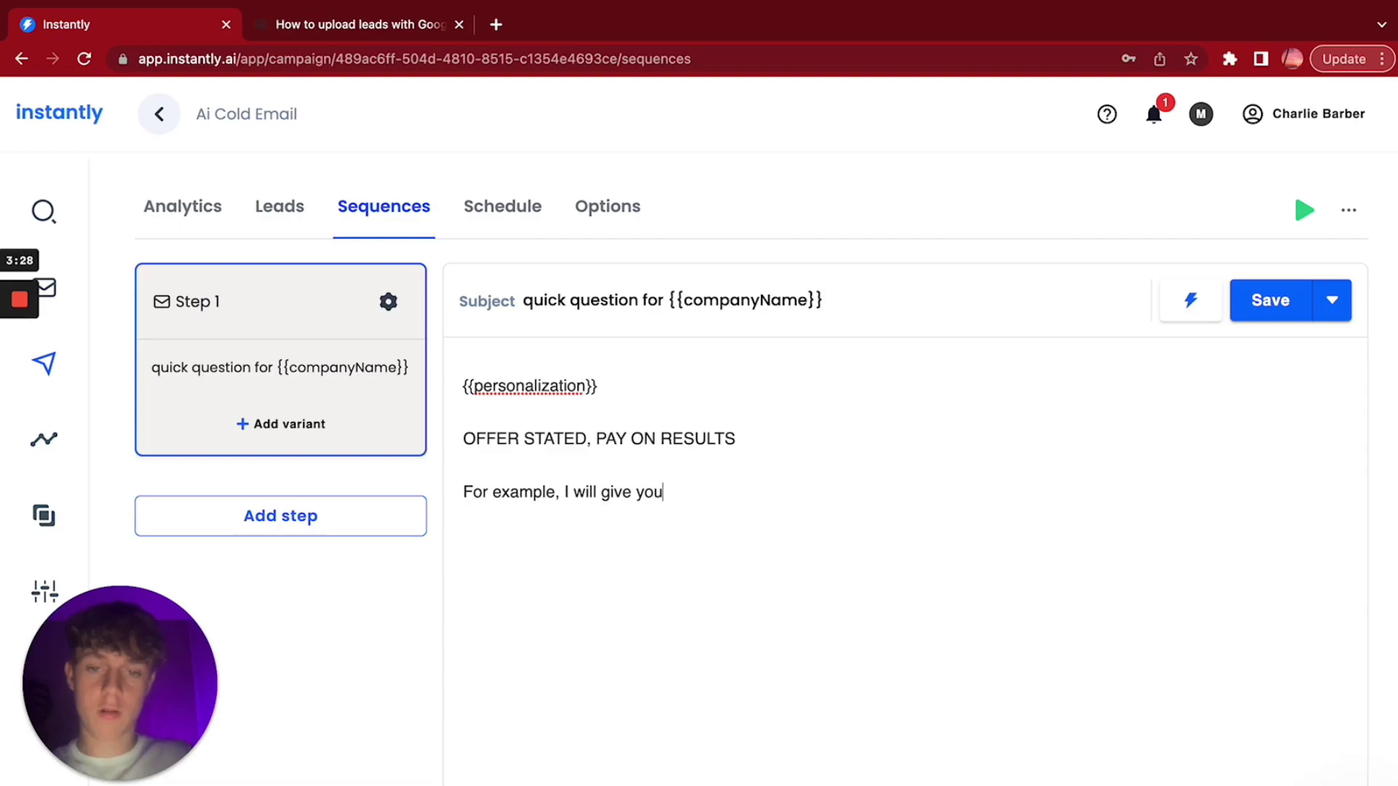
{"action": "type", "text": " a "}
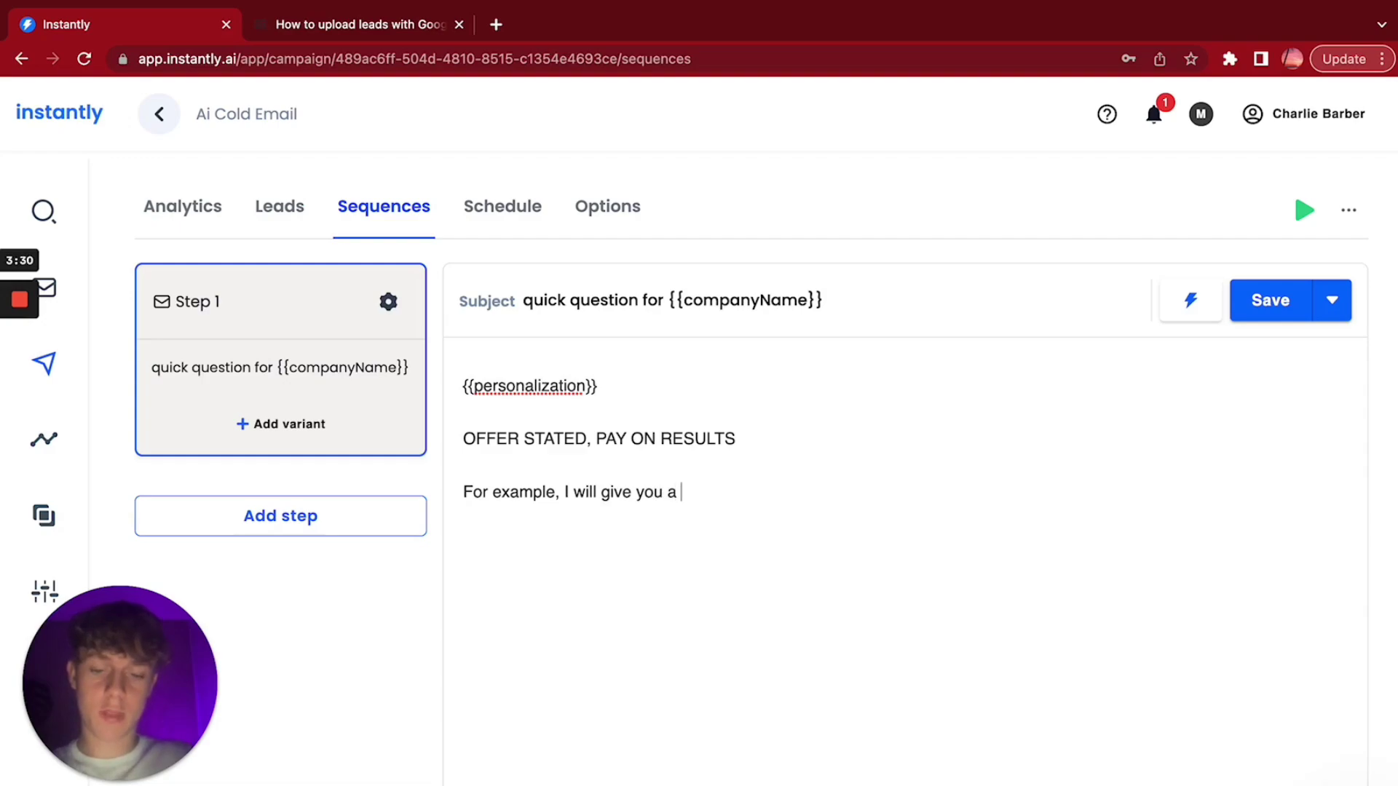
{"action": "type", "text": "full FREE"}
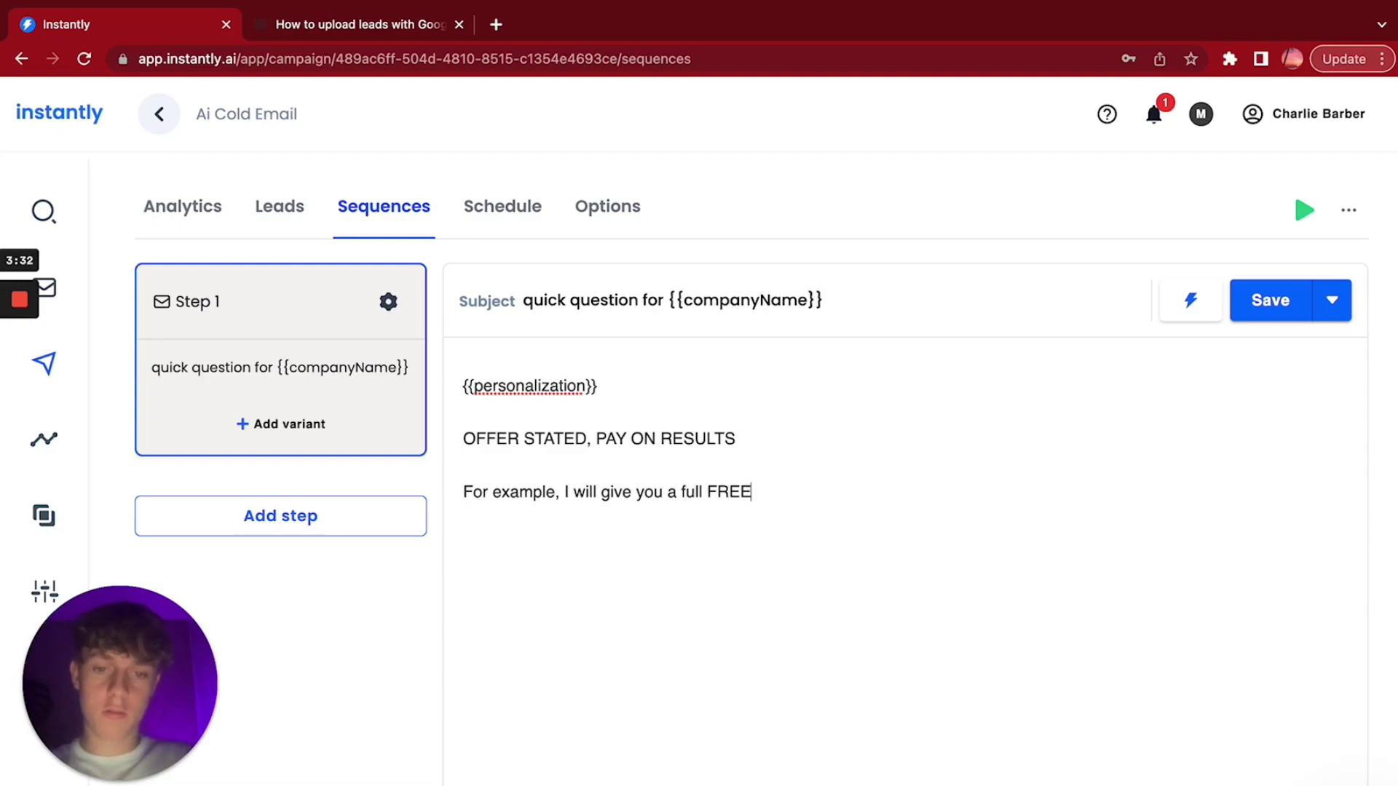
{"action": "type", "text": " week "}
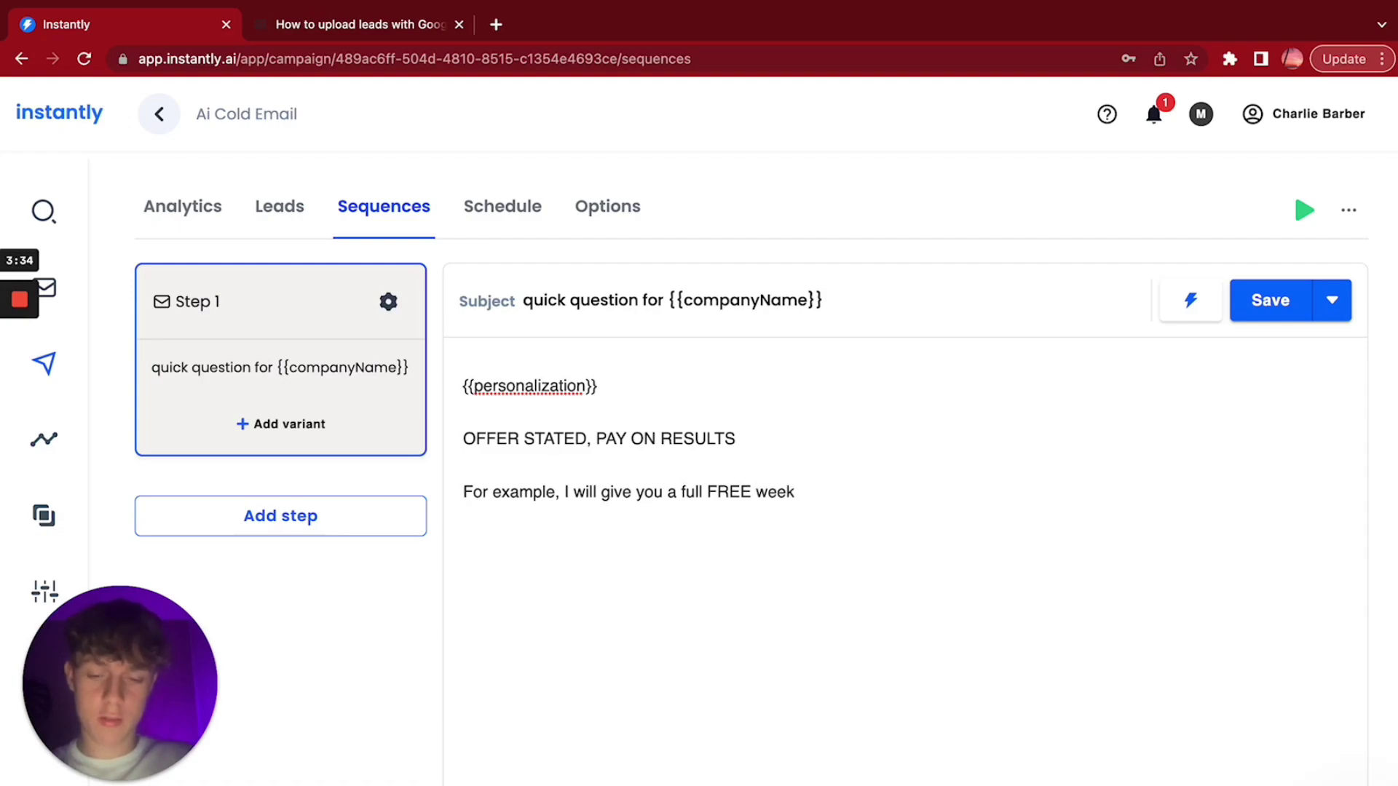
{"action": "type", "text": "Ai "}
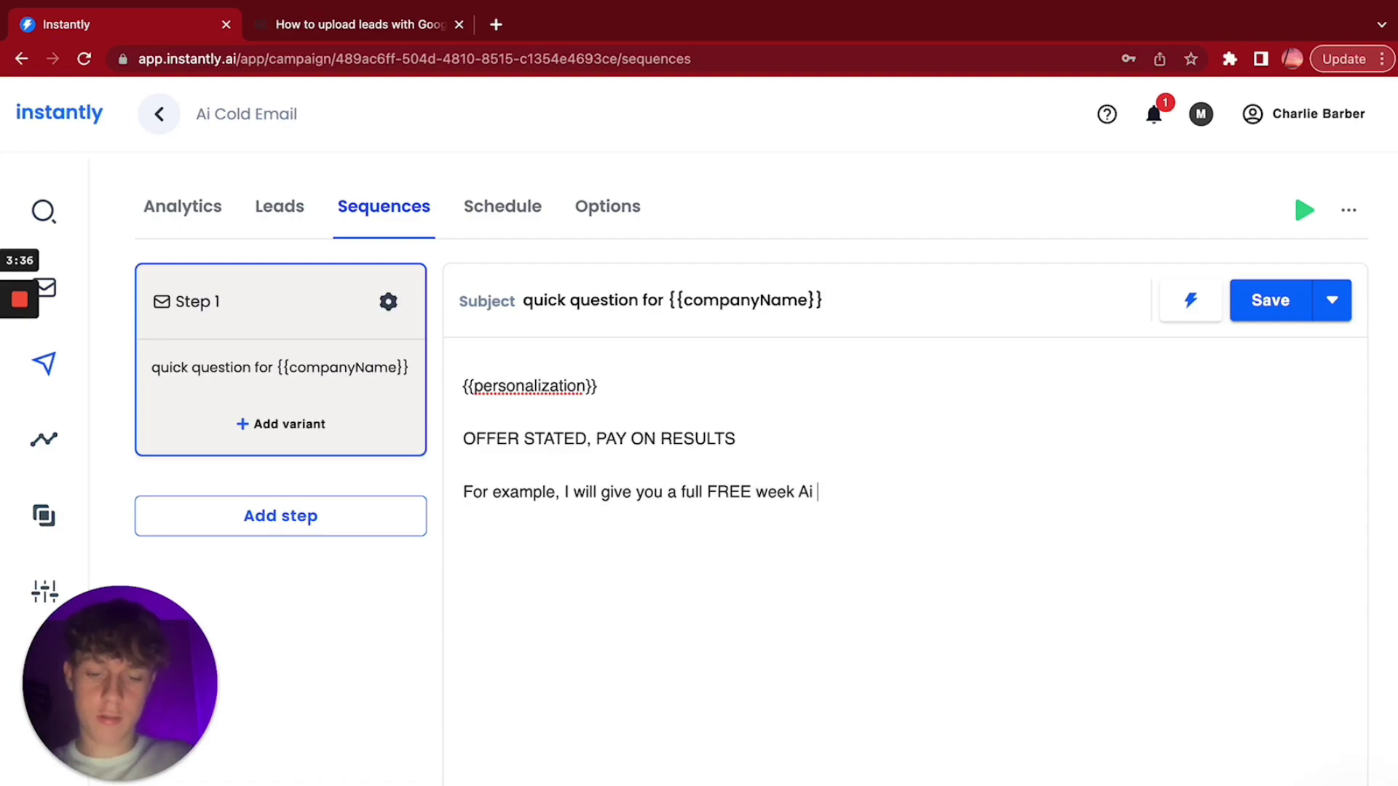
{"action": "type", "text": "Chatbot f"}
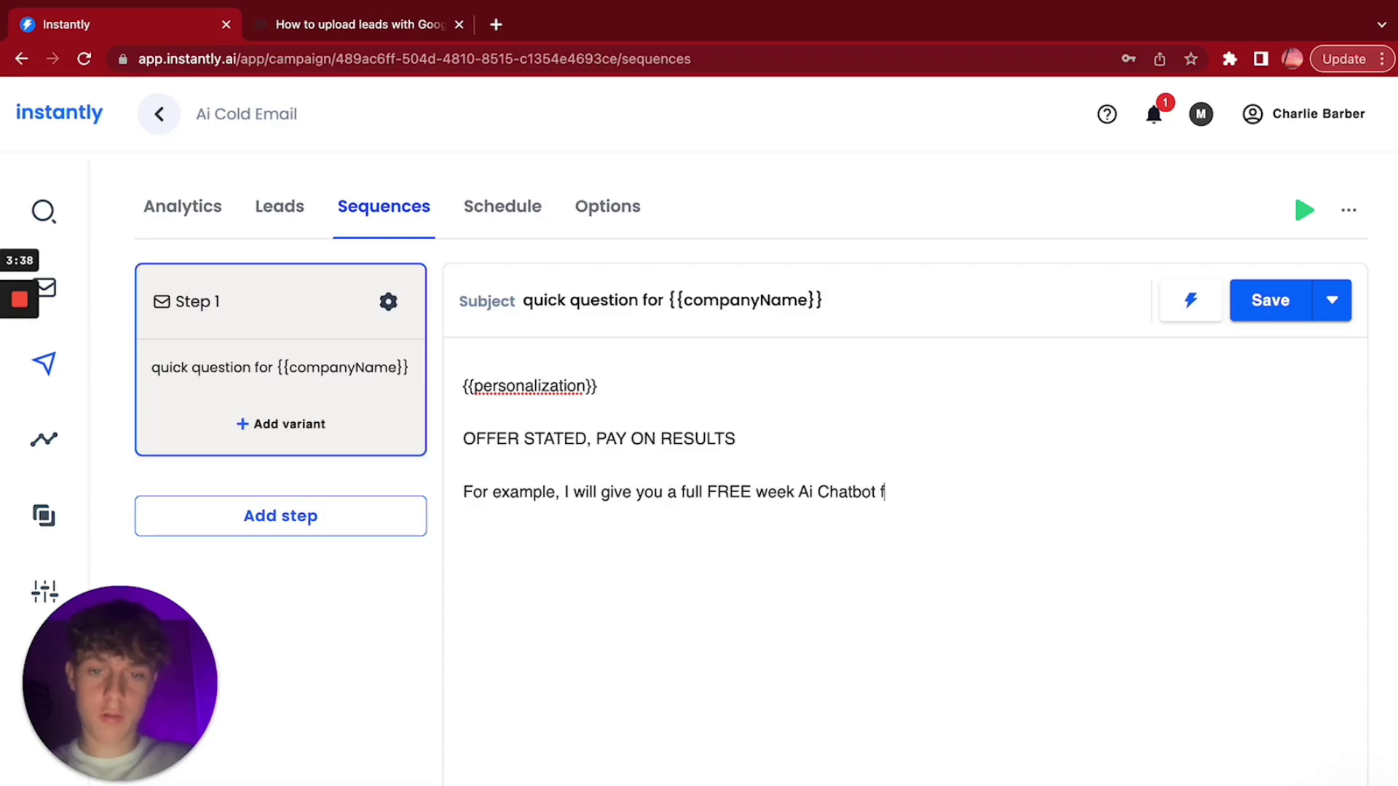
{"action": "type", "text": "or your"}
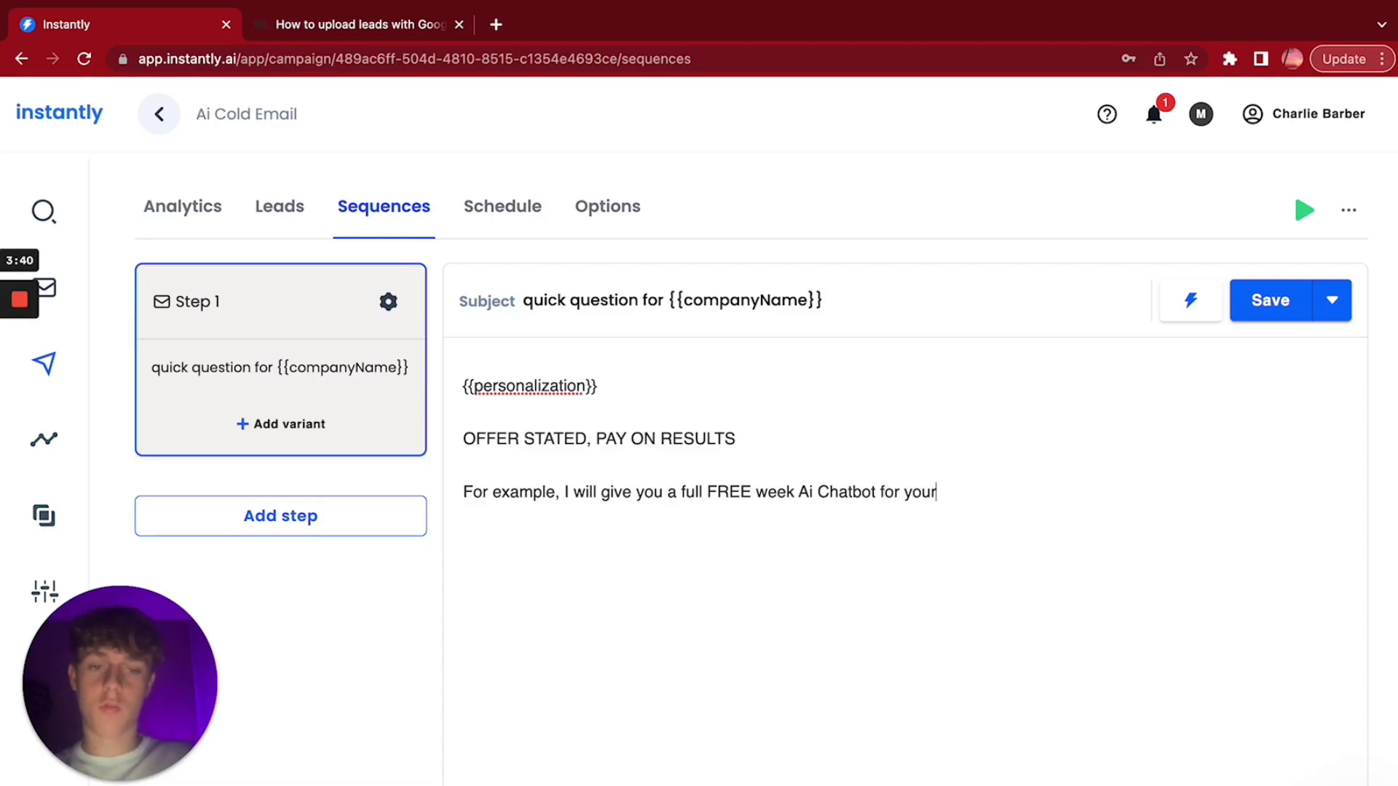
{"action": "type", "text": " website to t"}
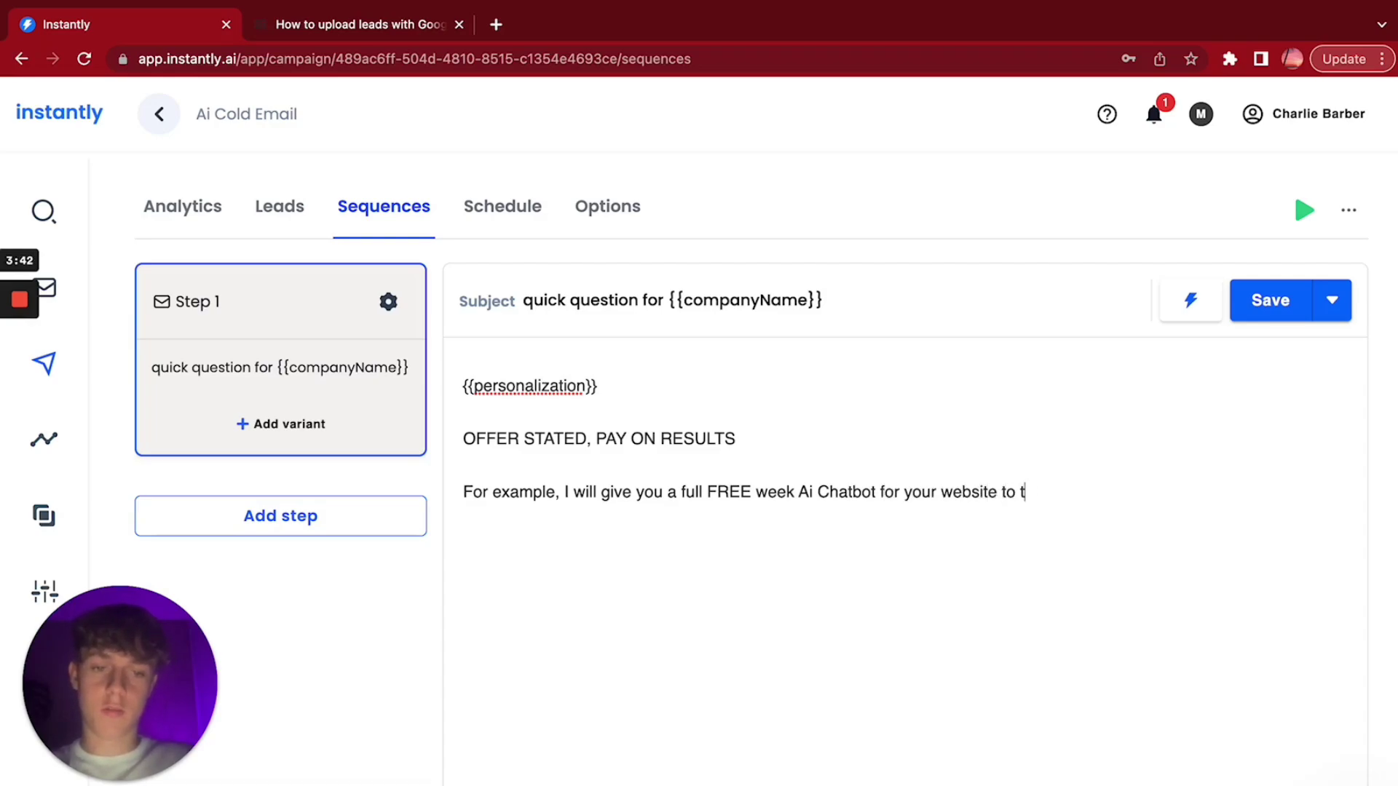
{"action": "type", "text": "est it out"}
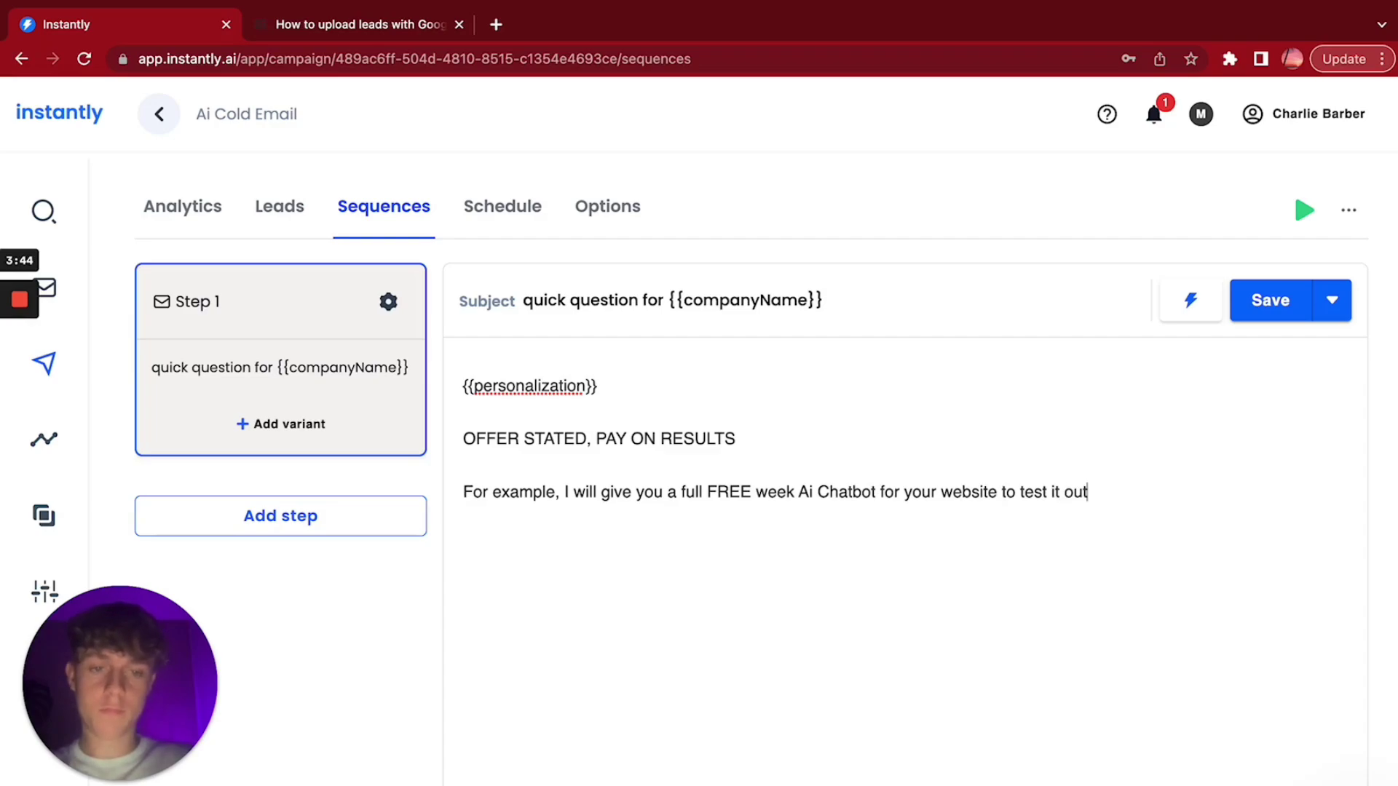
{"action": "type", "text": "."}
{"action": "key", "text": "Return"}
{"action": "key", "text": "Return"}
{"action": "key", "text": "Return"}
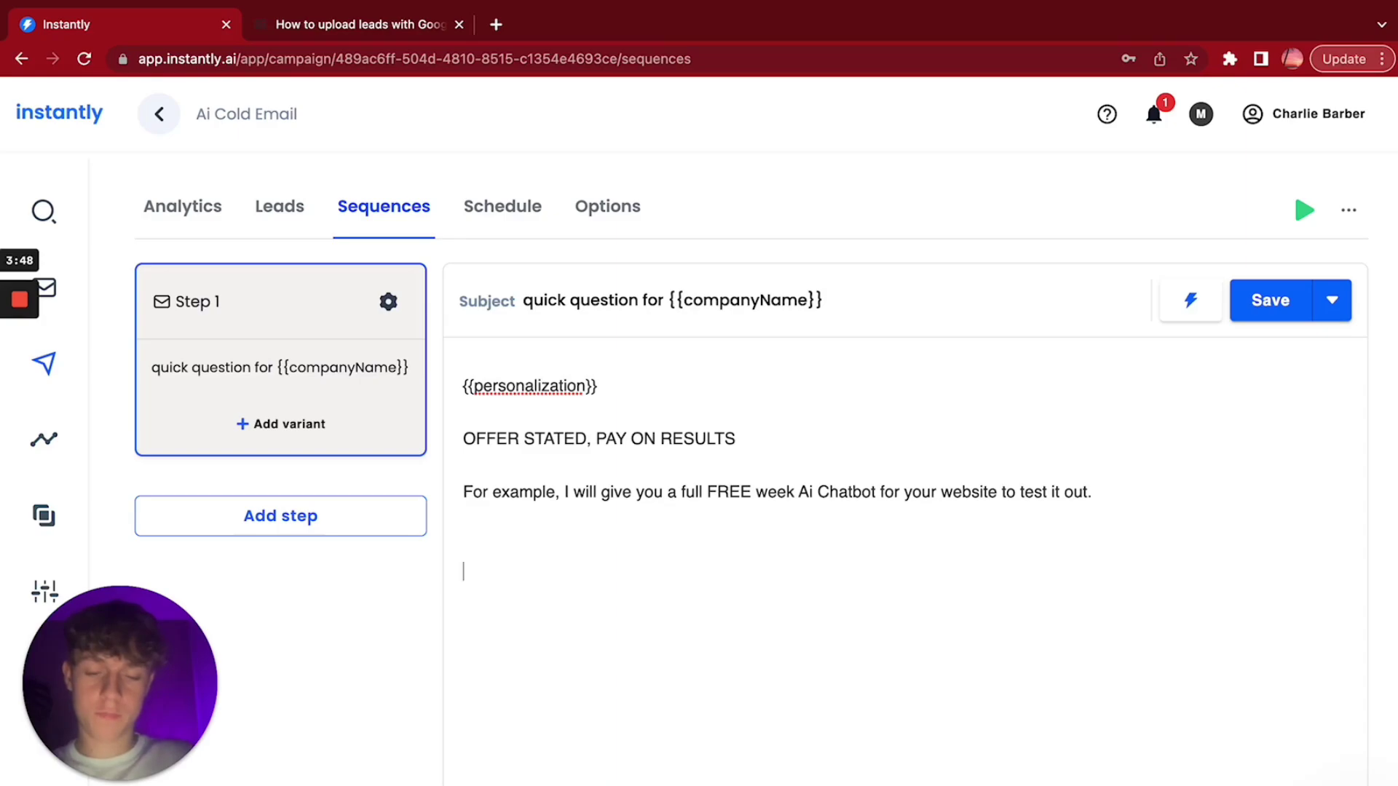
- Add the closing line 'Would you be available later this week for a quick call.'
{"action": "type", "text": "No"}
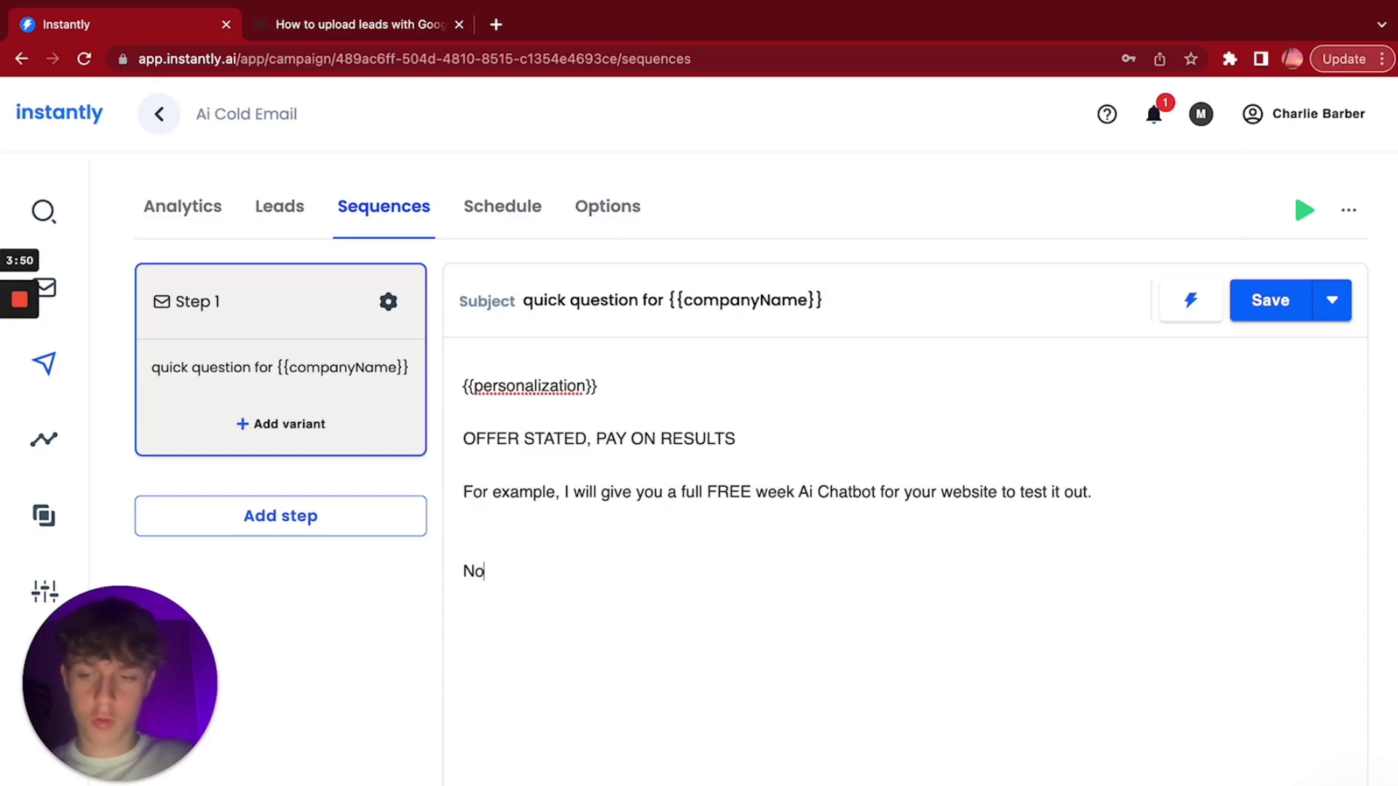
{"action": "type", "text": "t sure wha"}
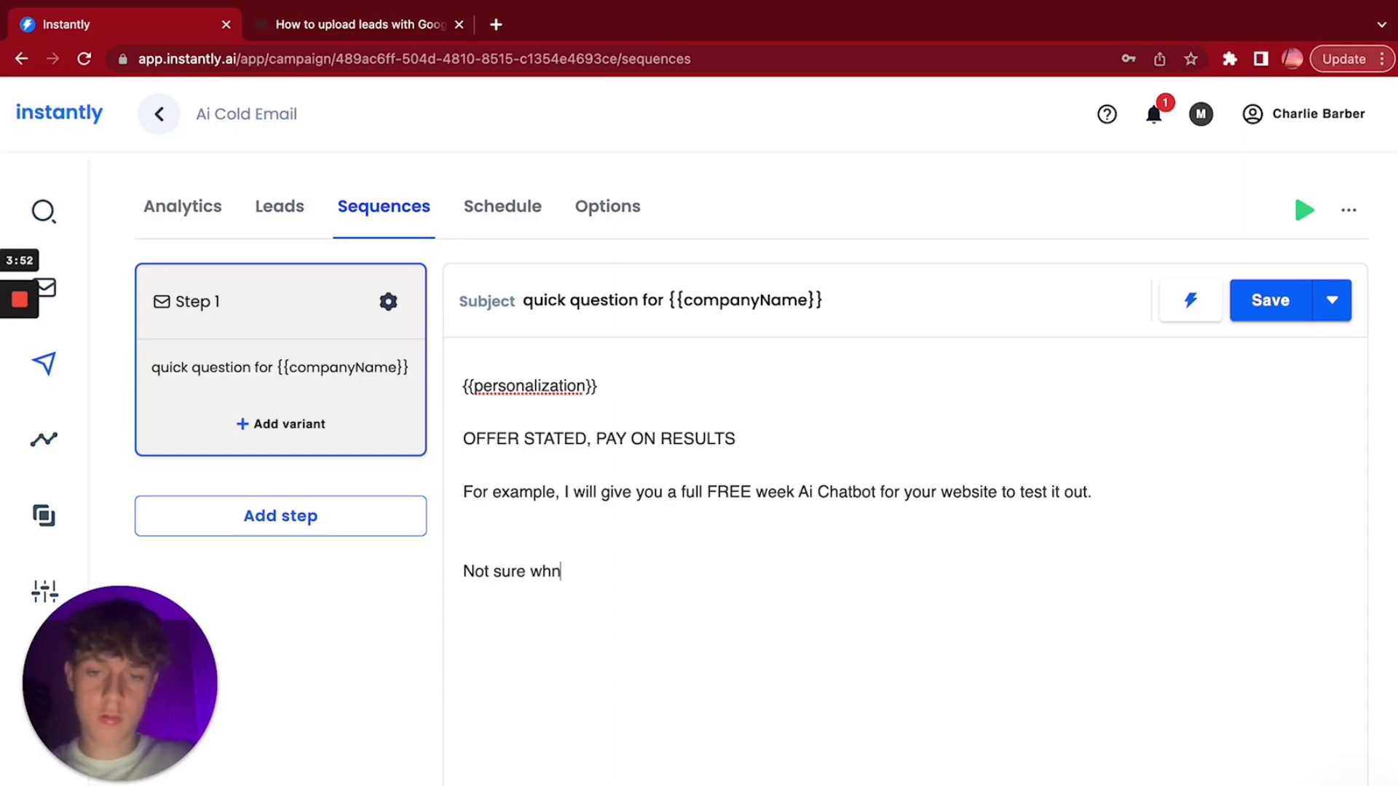
{"action": "key", "text": "BackSpace"}
{"action": "key", "text": "BackSpace"}
{"action": "key", "text": "BackSpace"}
{"action": "key", "text": "BackSpace"}
{"action": "key", "text": "BackSpace"}
{"action": "key", "text": "BackSpace"}
{"action": "key", "text": "BackSpace"}
{"action": "key", "text": "BackSpace"}
{"action": "key", "text": "BackSpace"}
{"action": "key", "text": "BackSpace"}
{"action": "key", "text": "BackSpace"}
{"action": "key", "text": "BackSpace"}
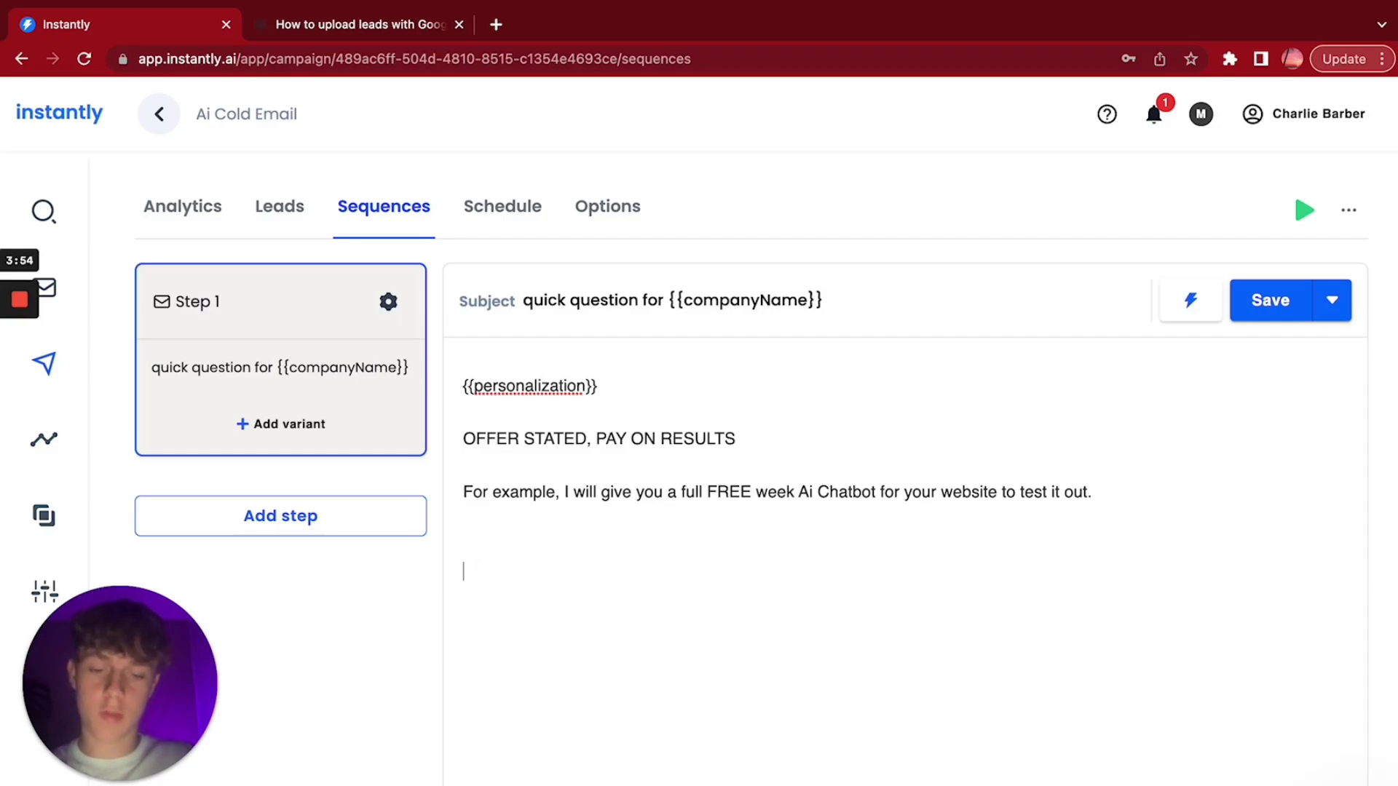
{"action": "type", "text": "Would you be avab"}
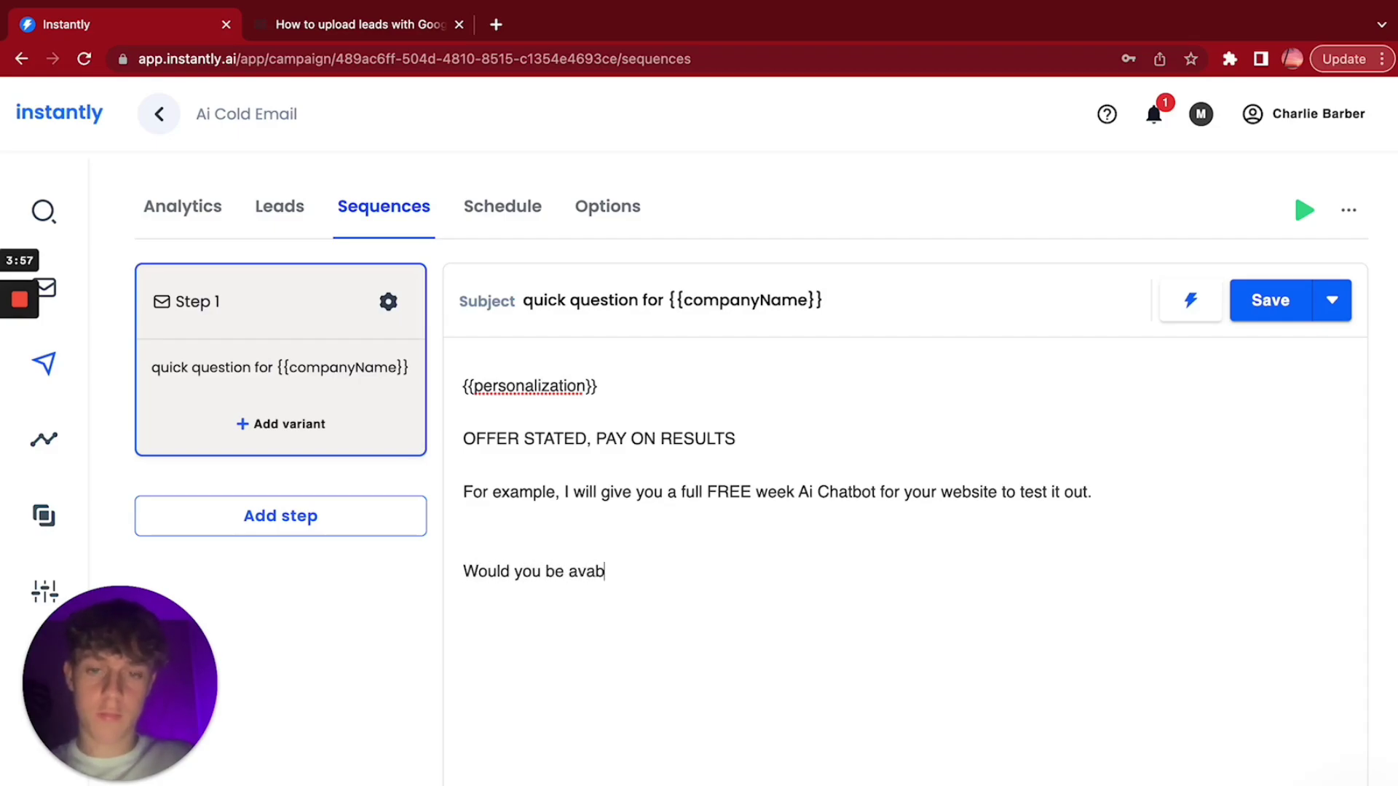
{"action": "key", "text": "BackSpace"}
{"action": "type", "text": "ilable la"}
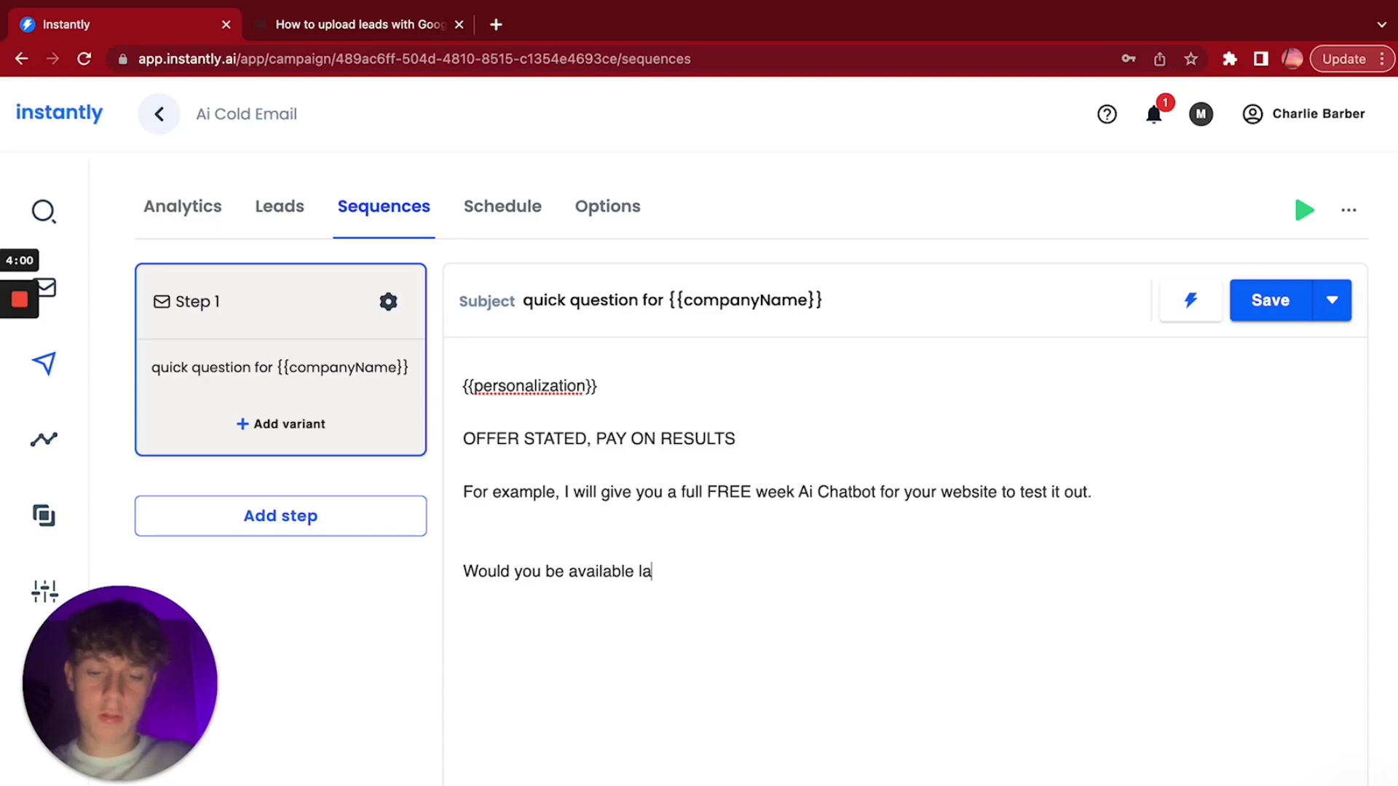
{"action": "type", "text": "ter this week "}
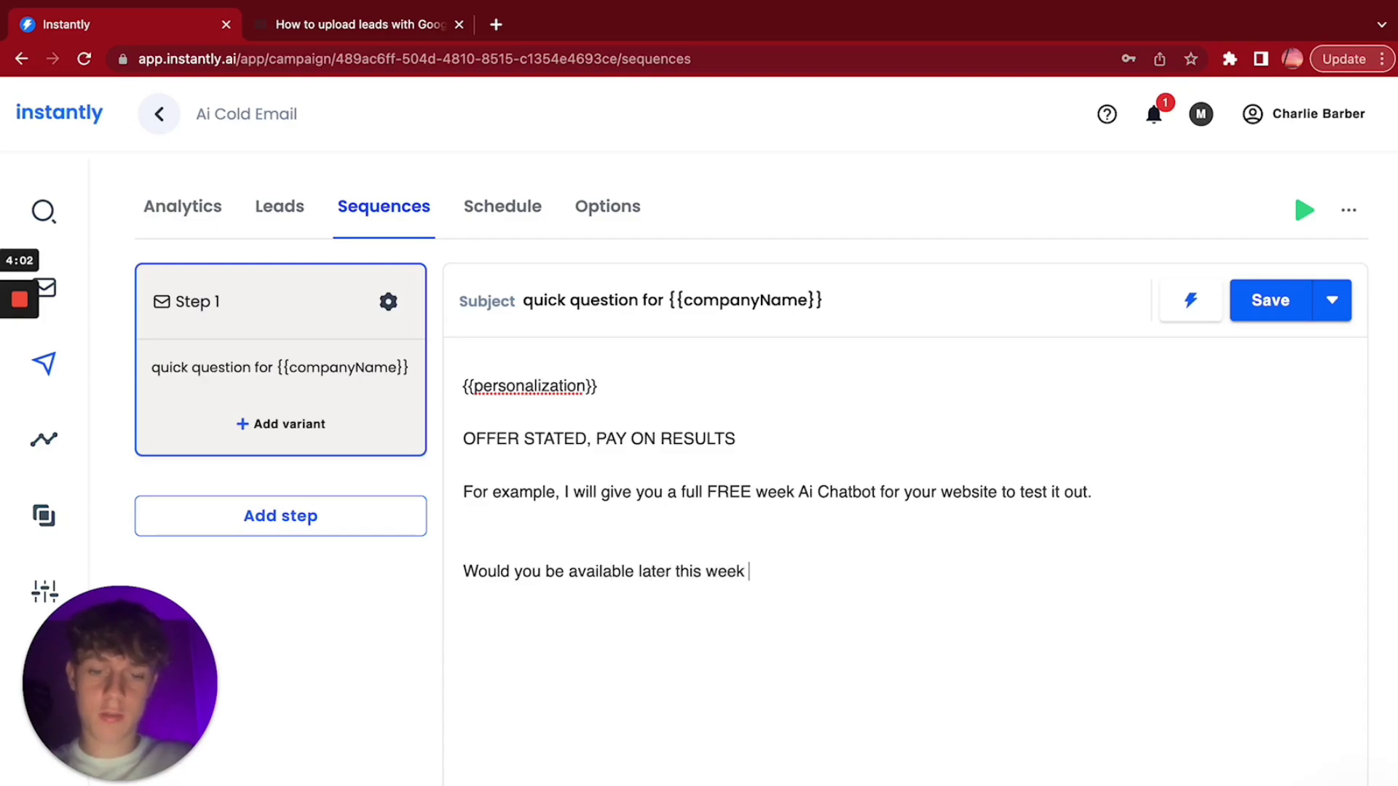
{"action": "type", "text": "for a quick "}
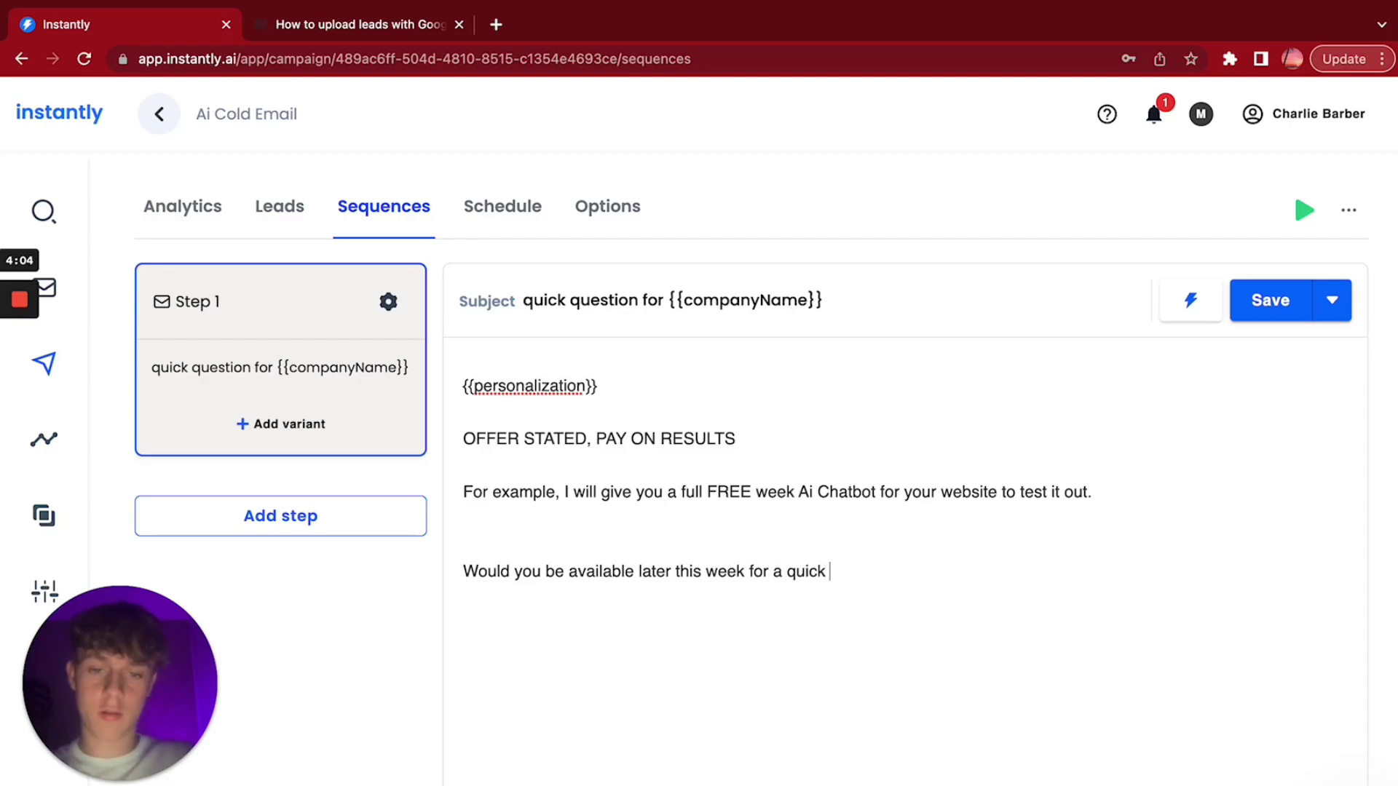
{"action": "type", "text": "call"}
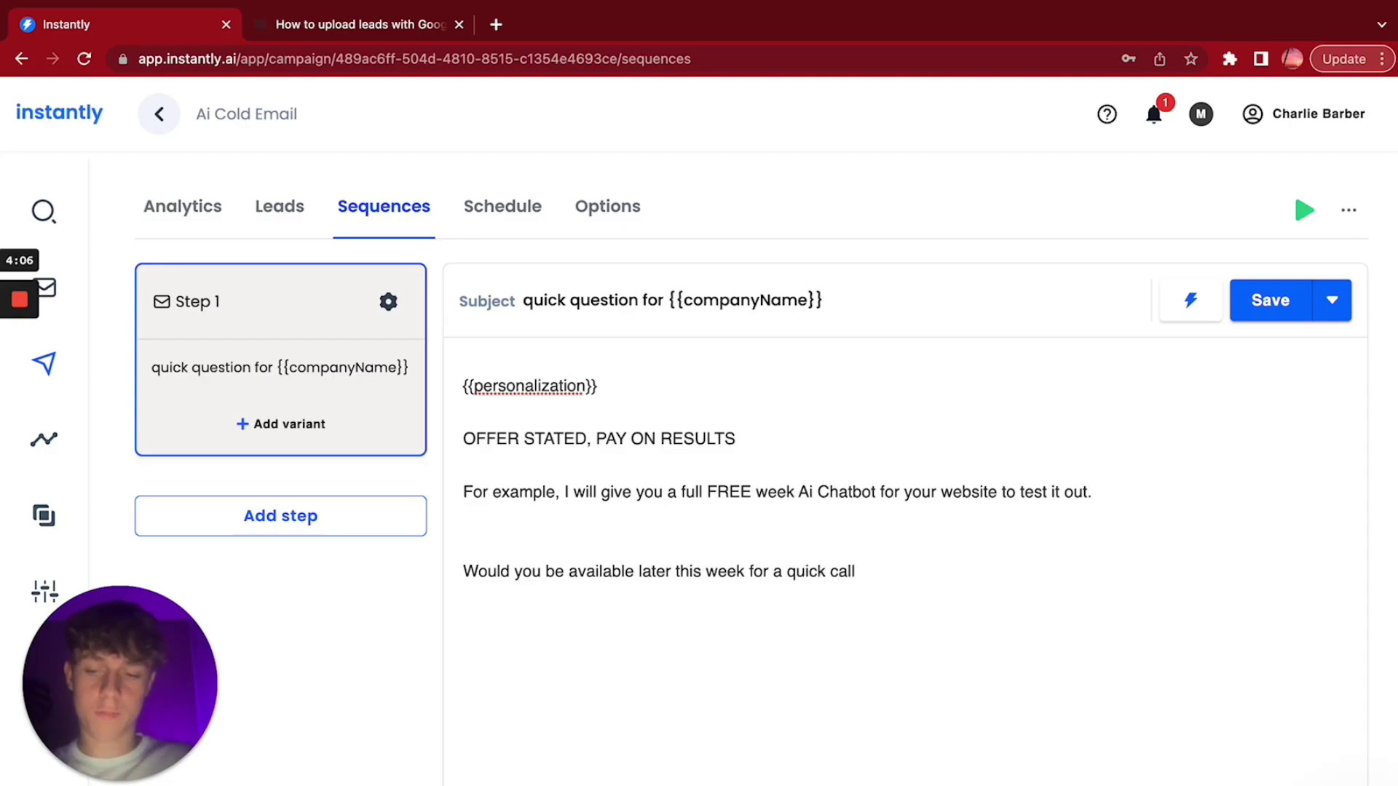
{"action": "type", "text": "."}
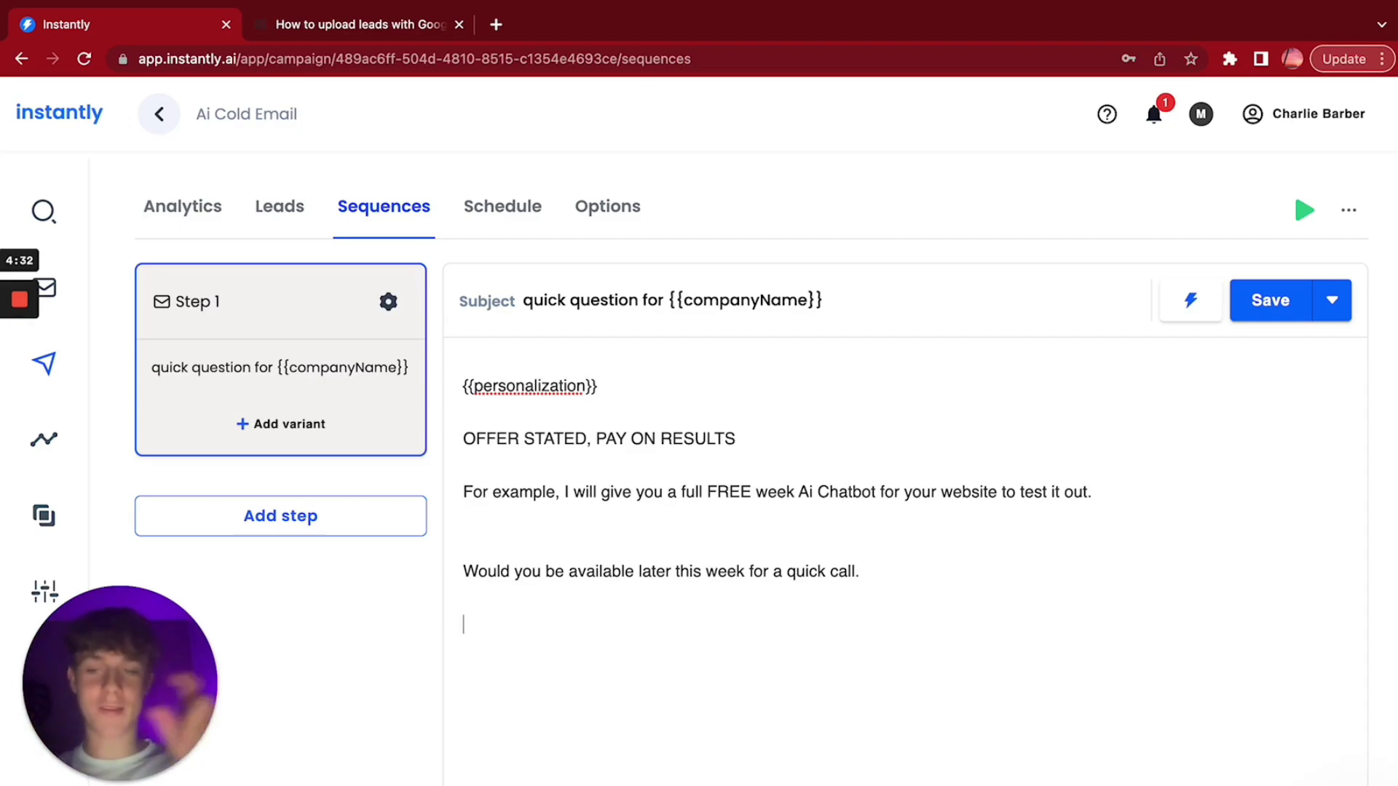
- Add the P.s. line promising the chatbot completely free for a week, no charge
{"action": "left_click_drag", "start_coordinate": [668, 491], "coordinate": [845, 482]}
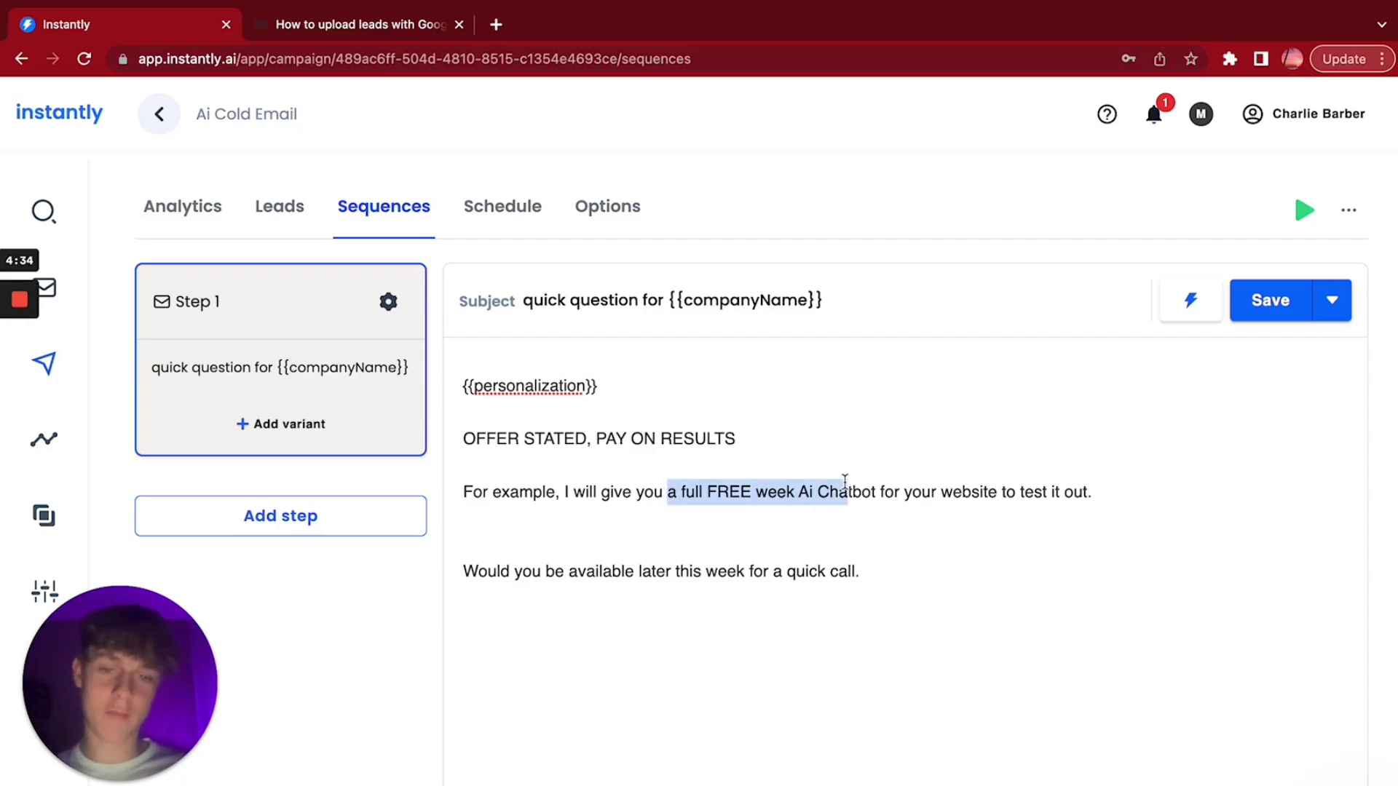
{"action": "left_click", "coordinate": [845, 481]}
{"action": "left_click", "coordinate": [505, 609]}
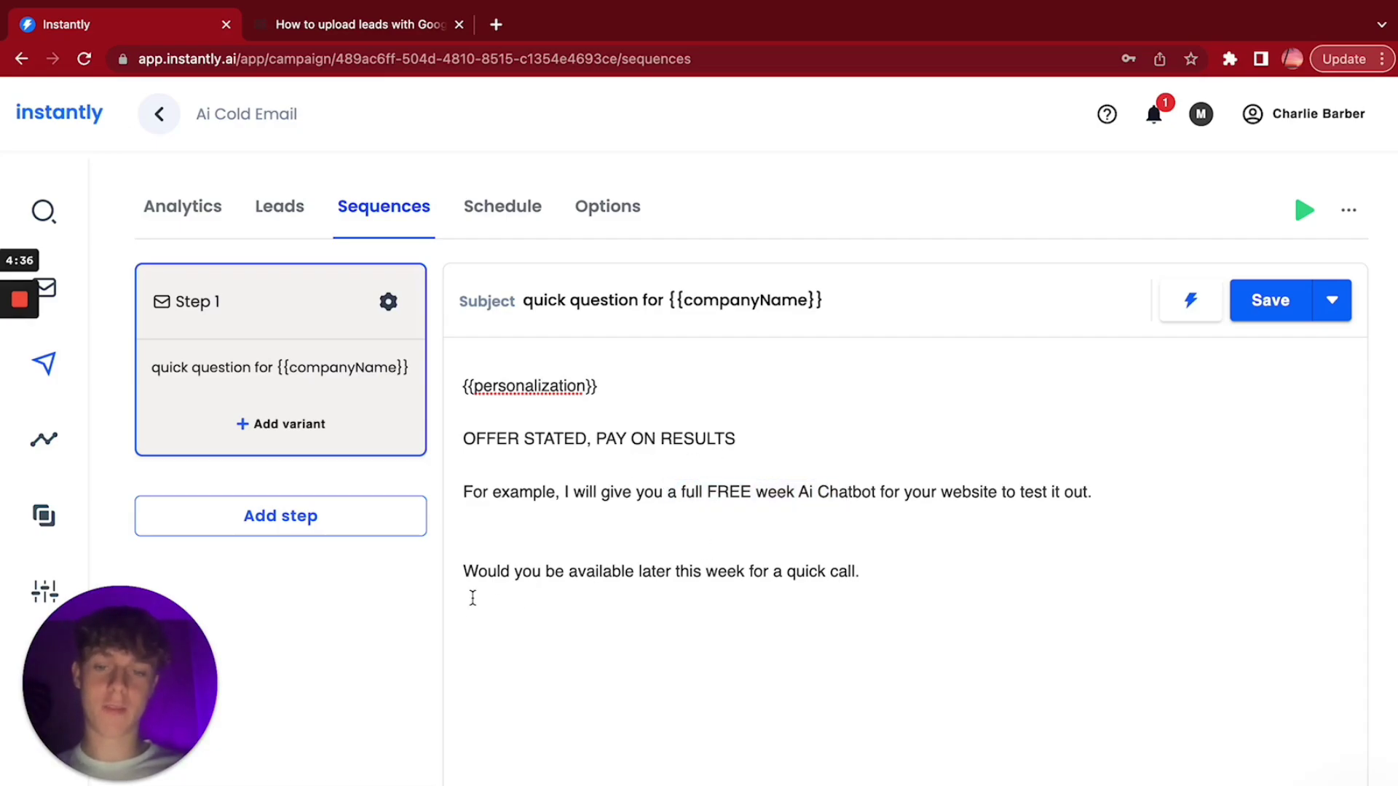
{"action": "left_click_drag", "start_coordinate": [466, 572], "coordinate": [859, 574]}
{"action": "left_click", "coordinate": [859, 575]}
{"action": "left_click", "coordinate": [526, 613]}
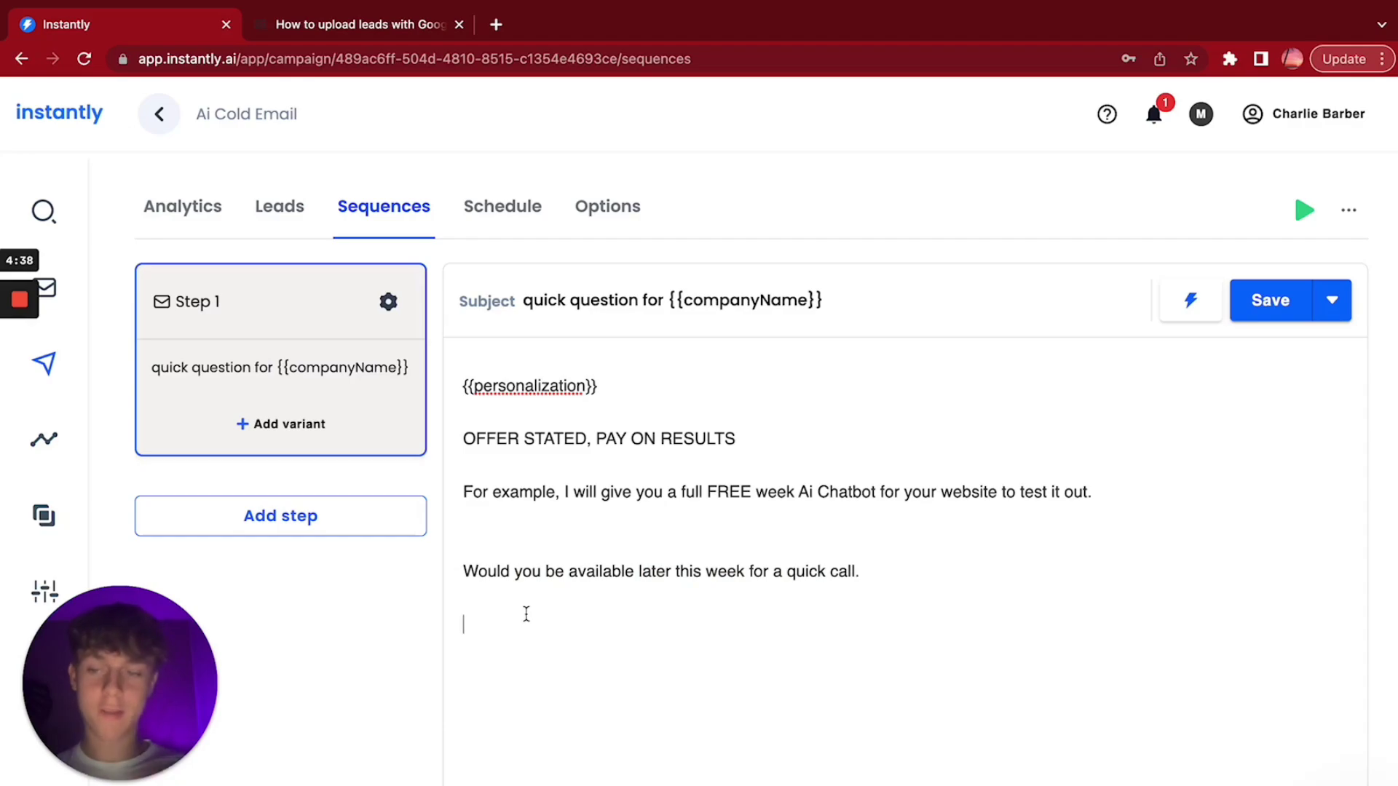
{"action": "type", "text": "P."}
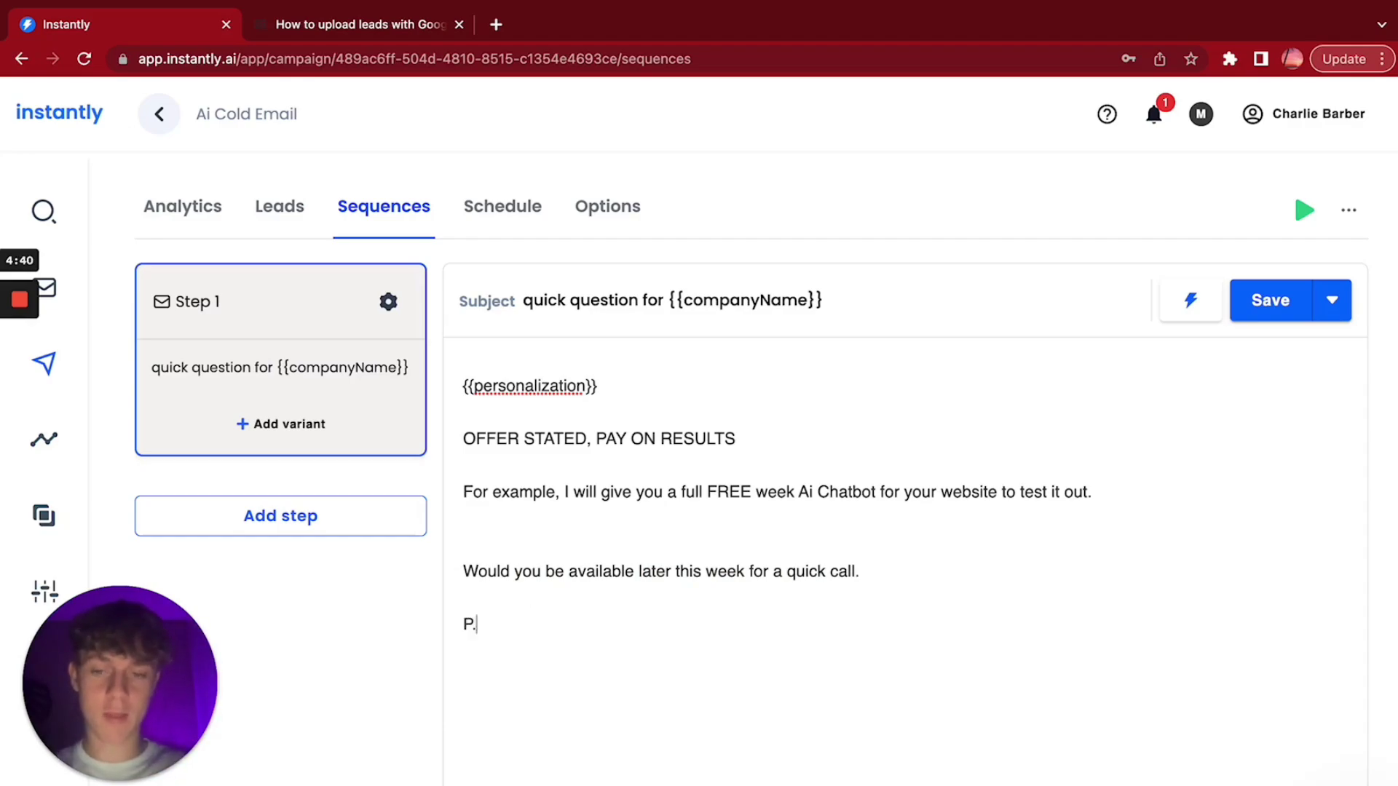
{"action": "type", "text": "s. "}
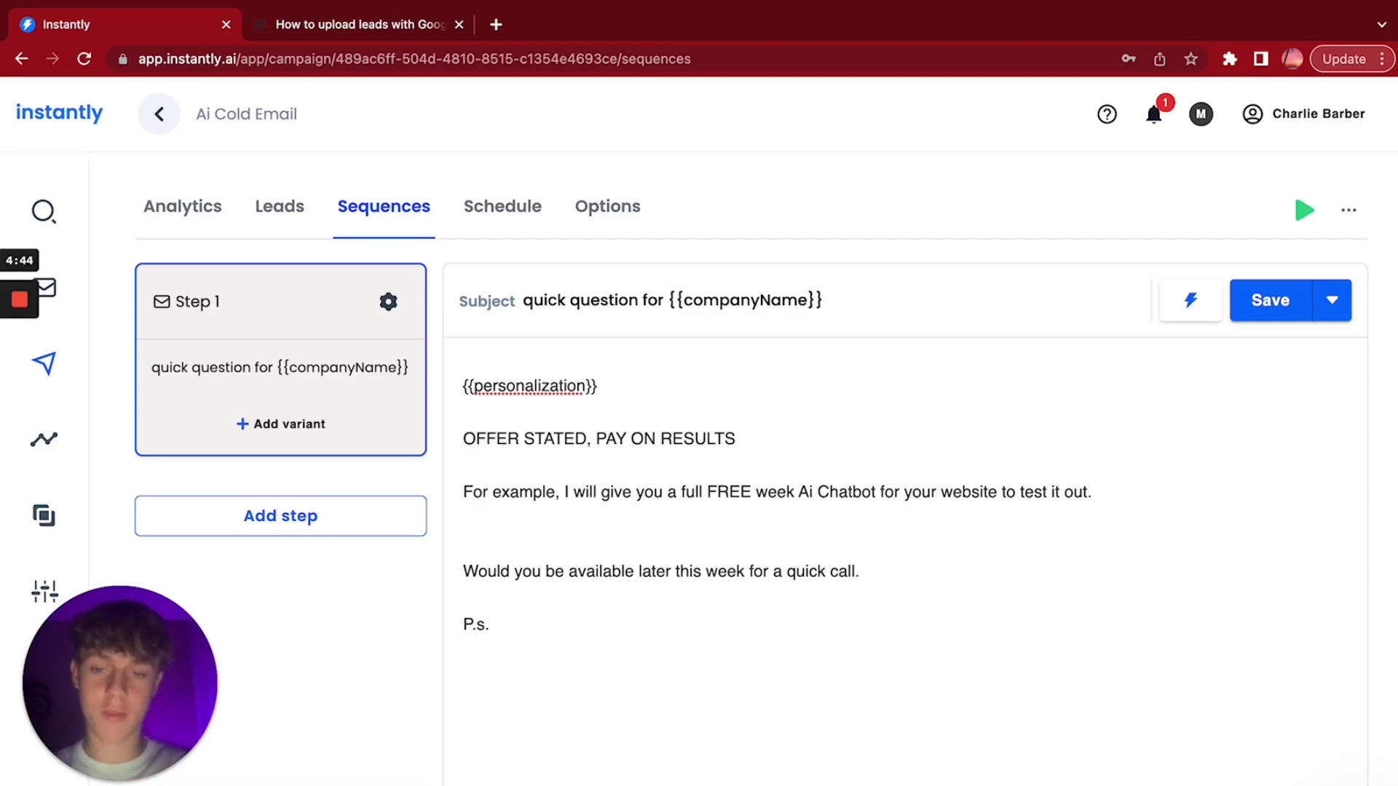
{"action": "type", "text": "I mean it when "}
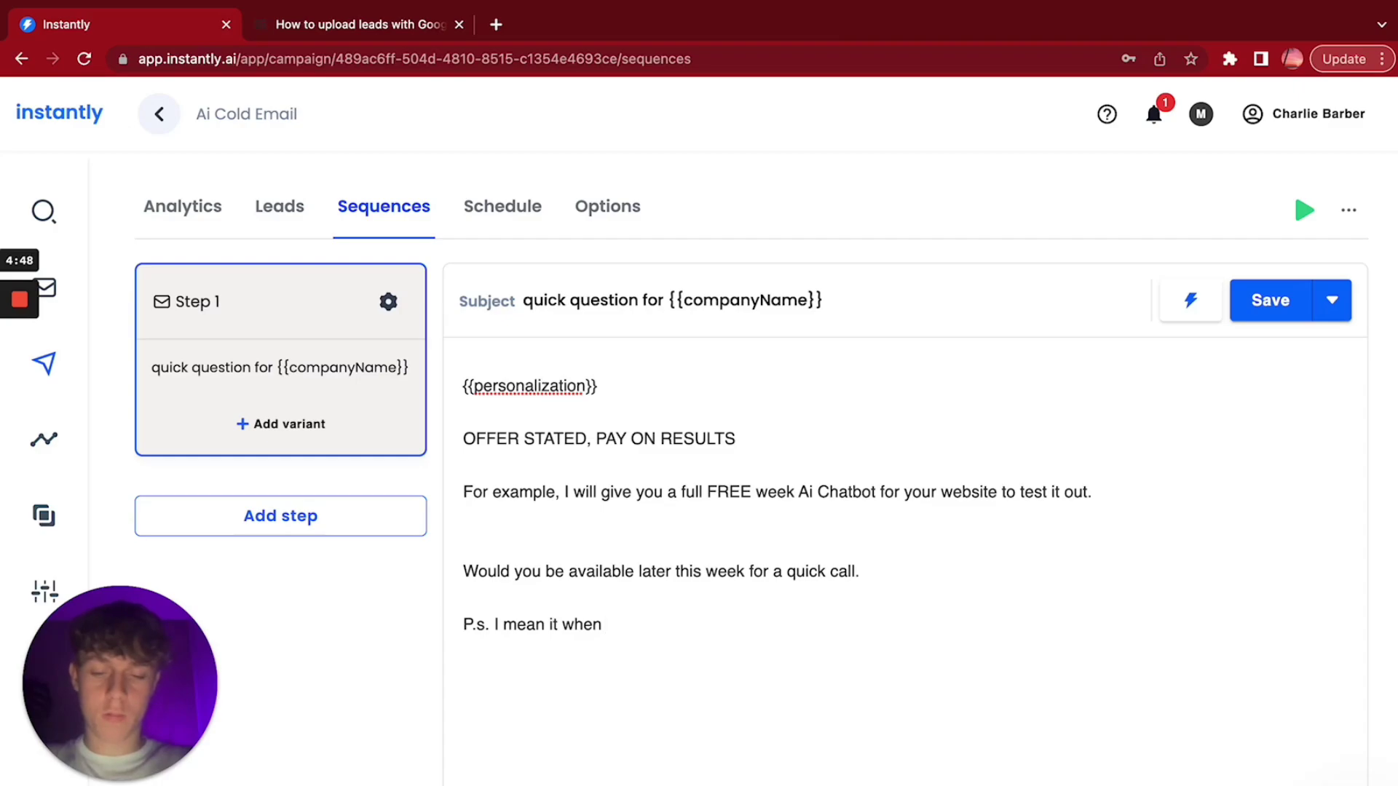
{"action": "type", "text": "I say your'll get "}
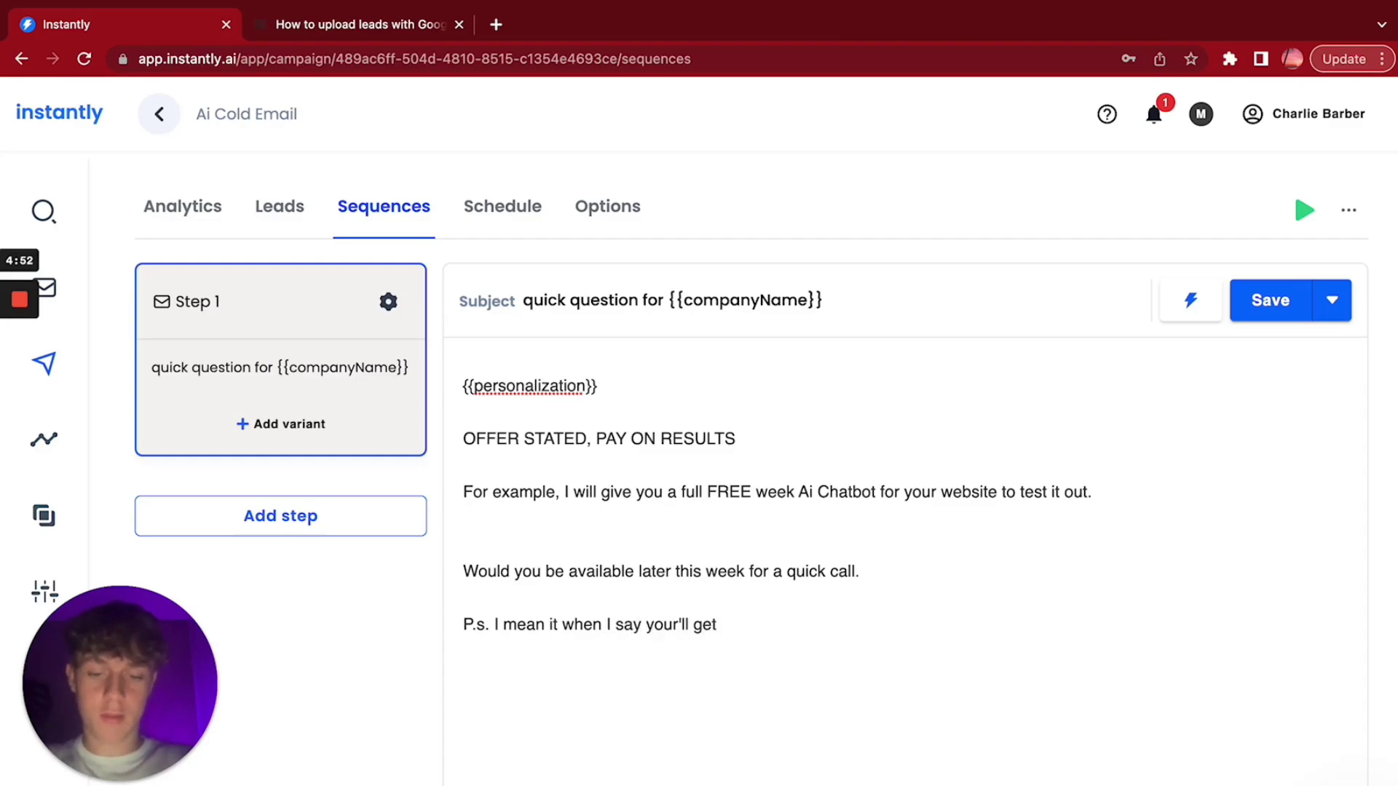
{"action": "type", "text": "it for completely f"}
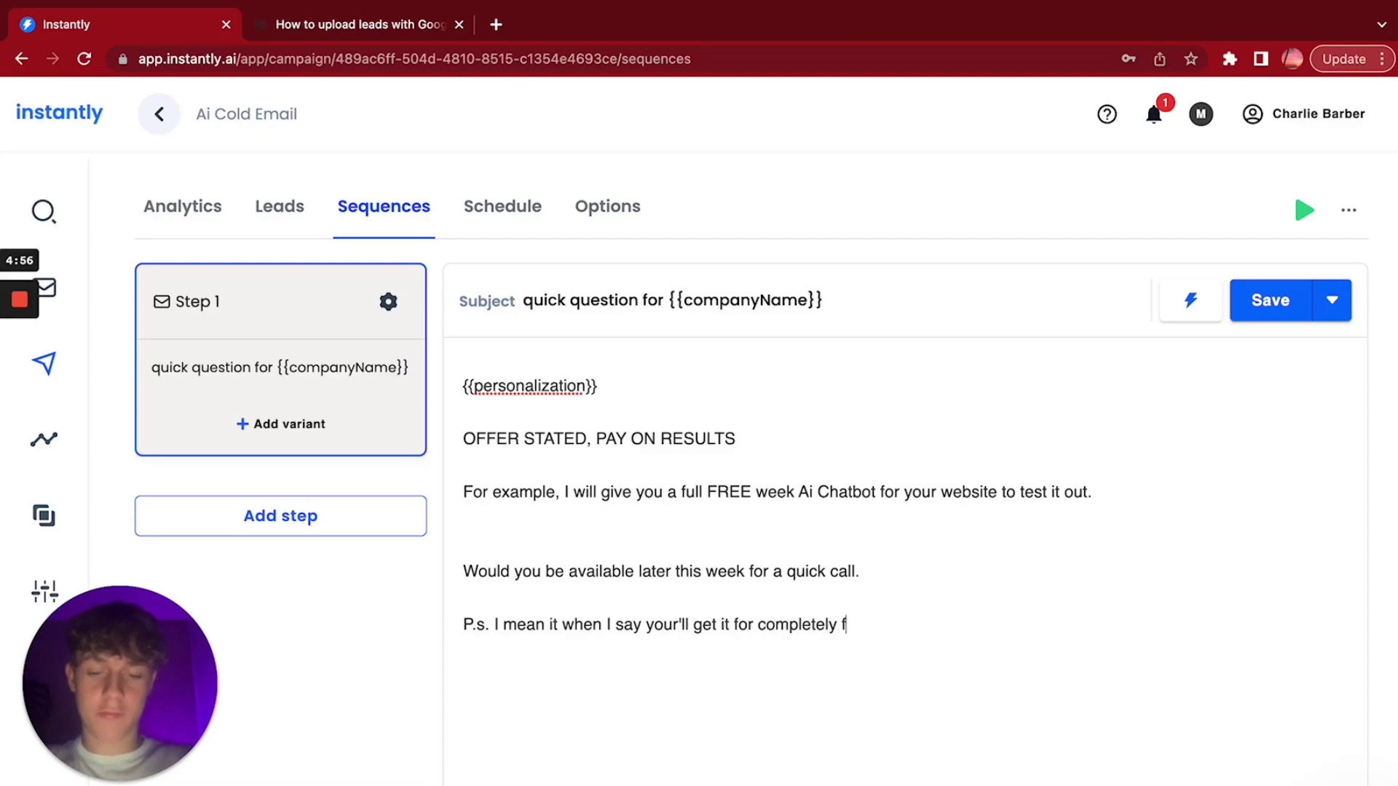
{"action": "type", "text": "ree for a we"}
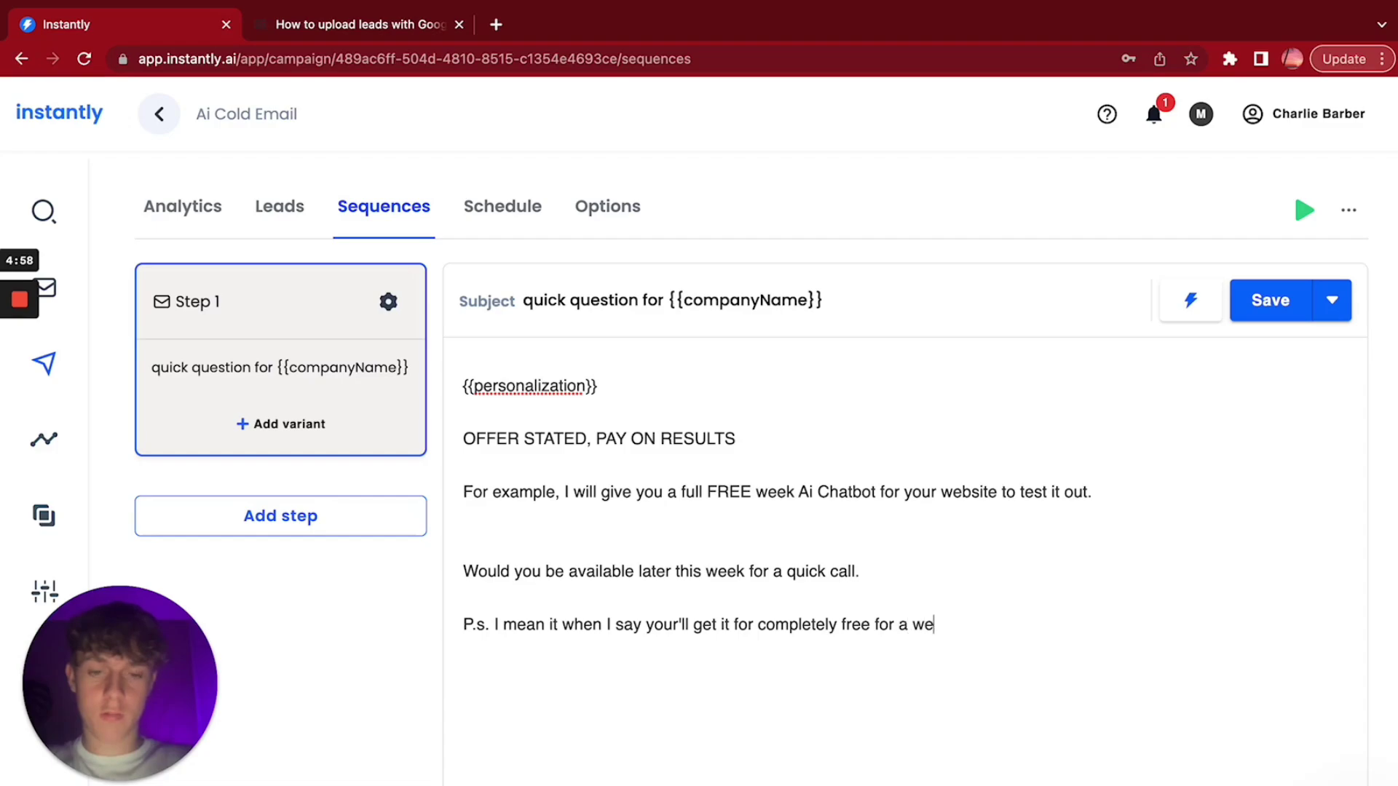
{"action": "type", "text": "ek, no"}
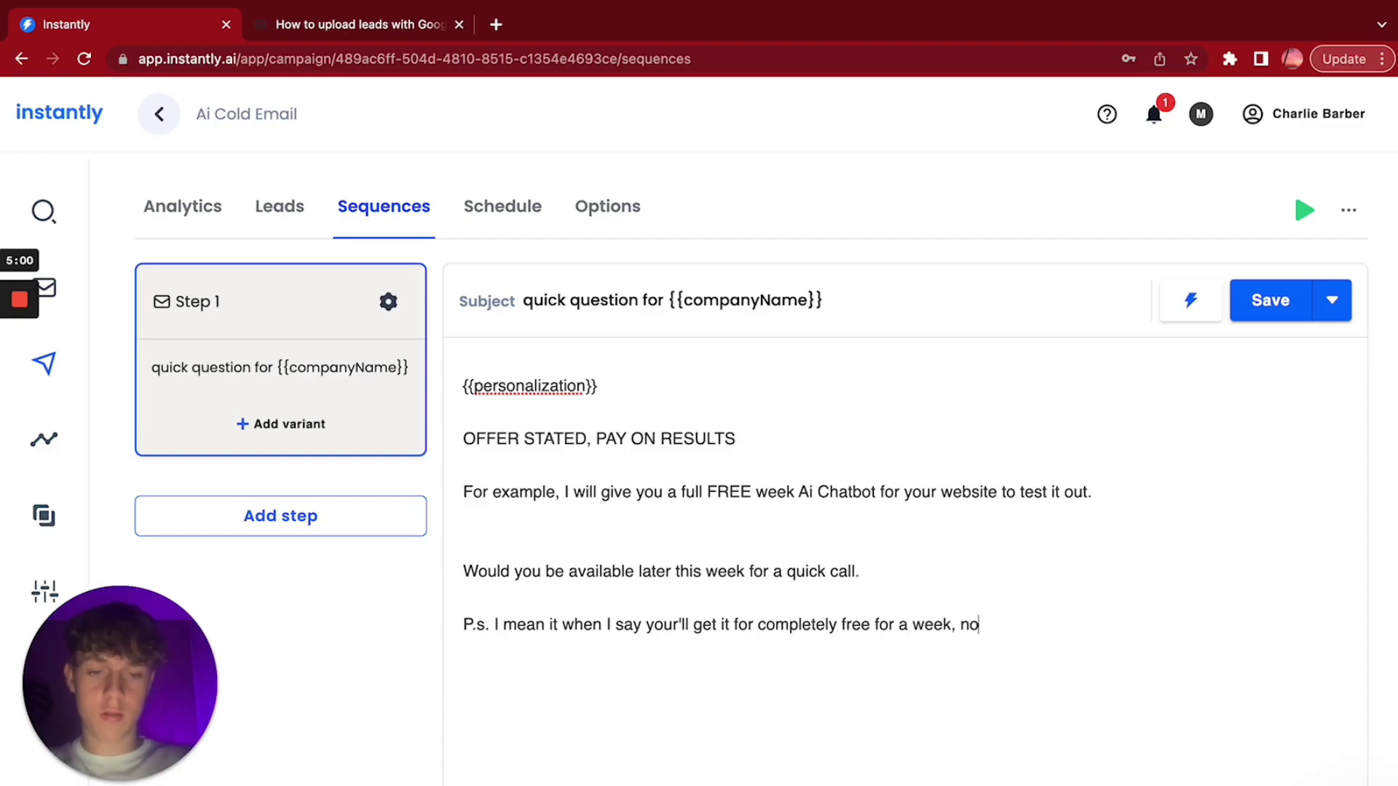
{"action": "type", "text": " charge"}
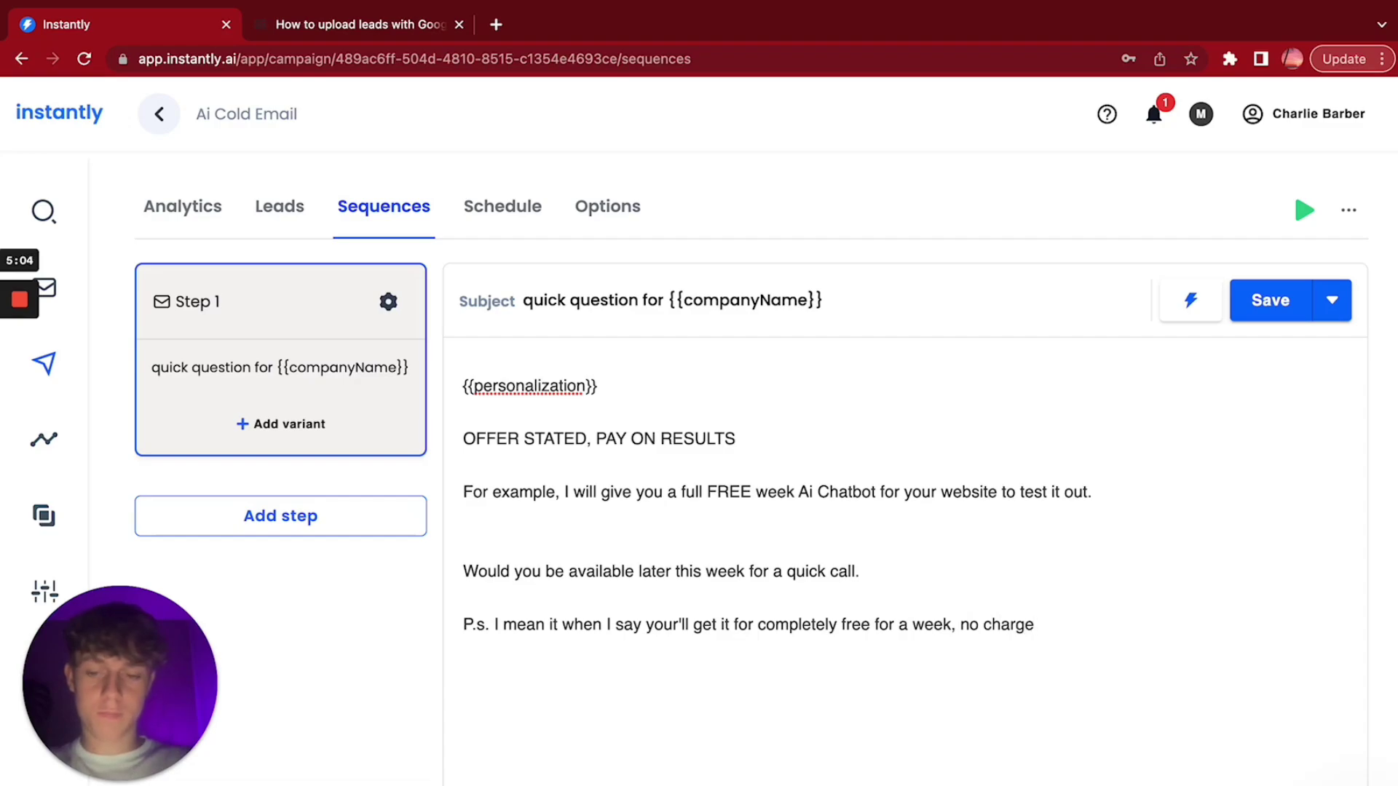
{"action": "type", "text": "!!"}
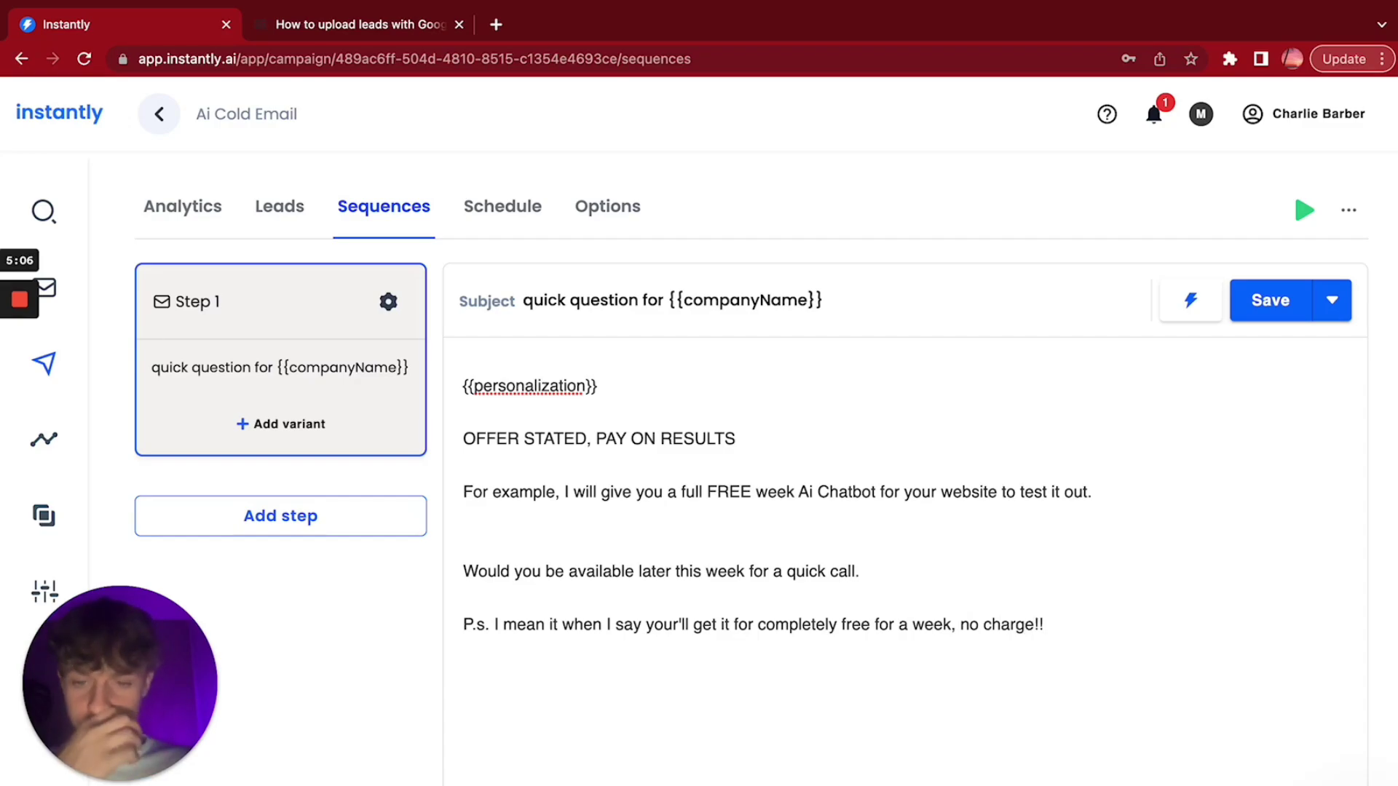
- Add a 'Signiture' placeholder line below the P.s. line, removing the stray brace
{"action": "key", "text": "Return"}
{"action": "key", "text": "Return"}
{"action": "type", "text": "Sign"}
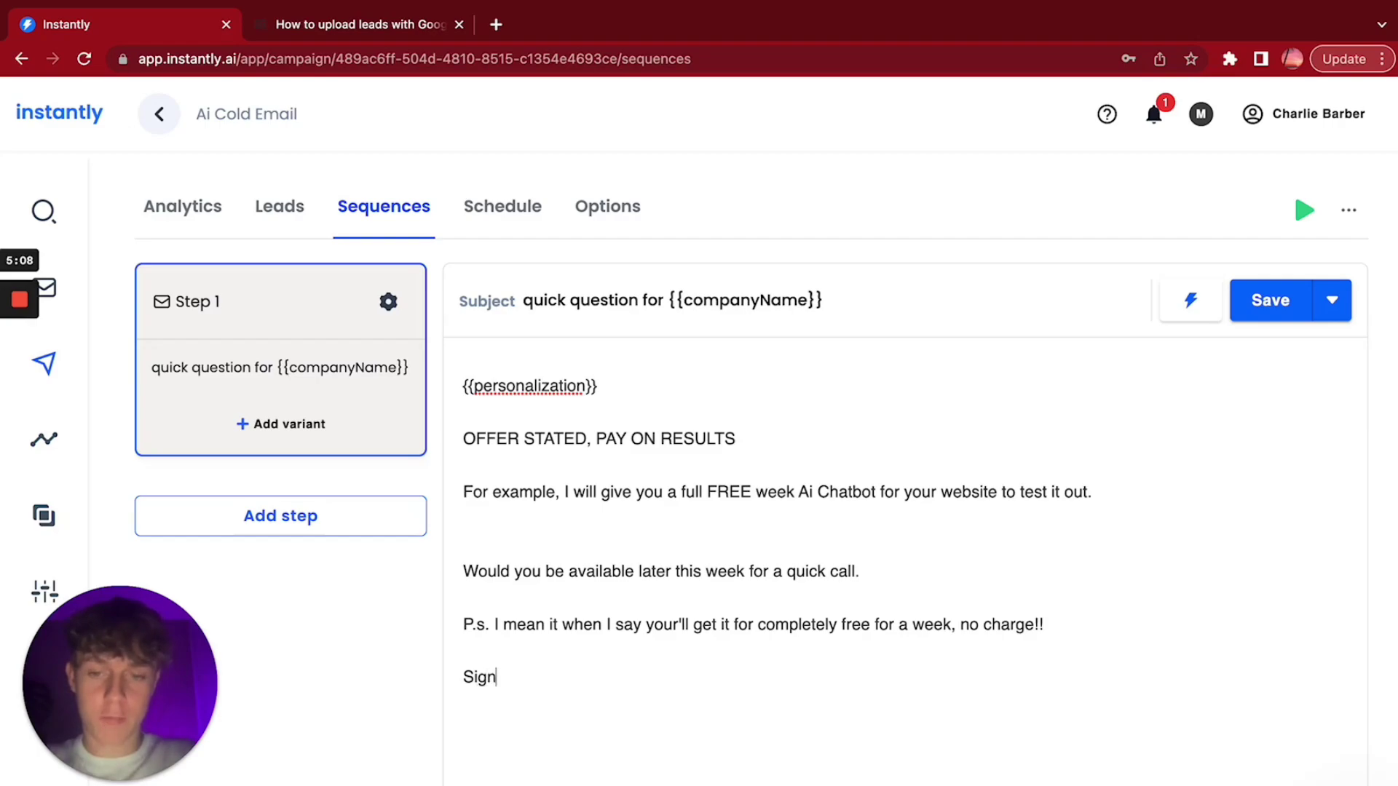
{"action": "type", "text": "itu"}
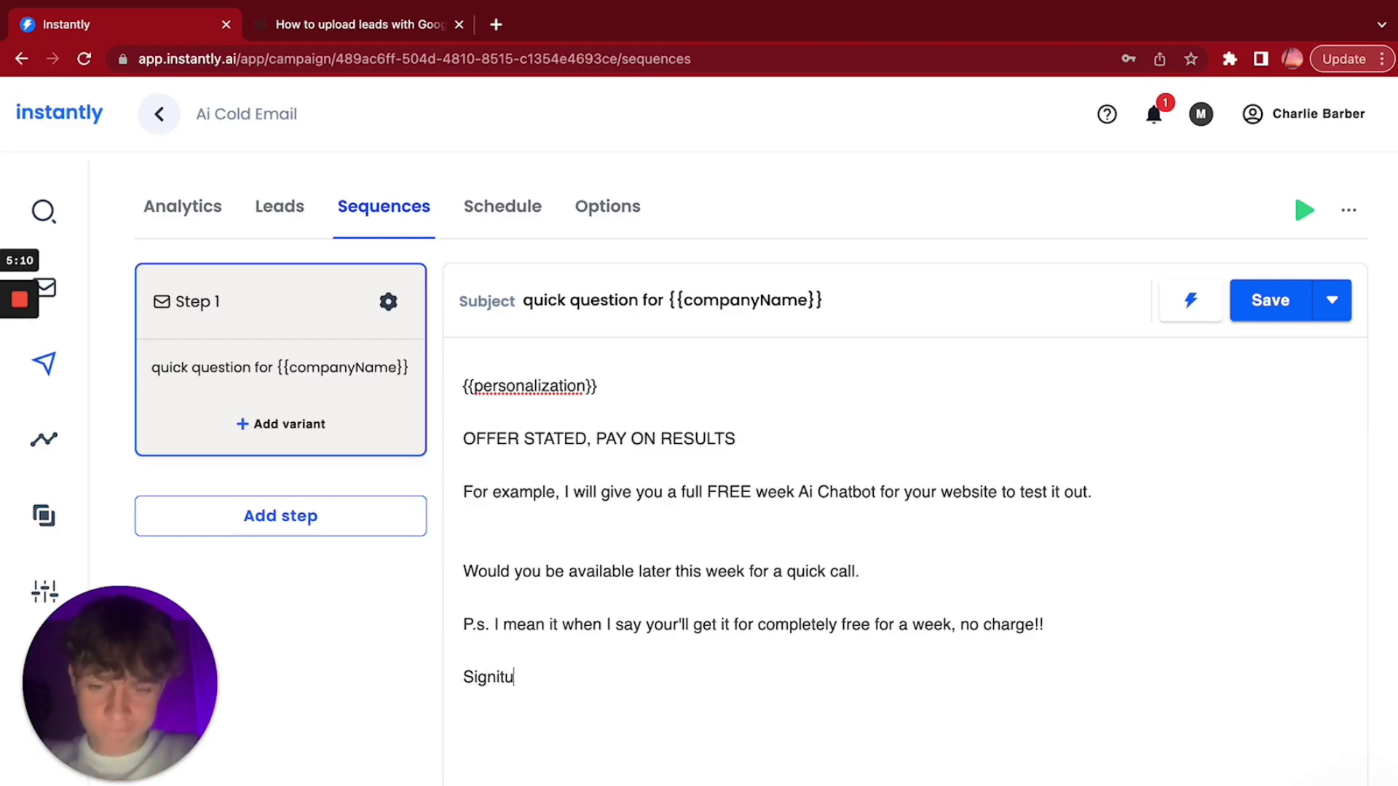
{"action": "type", "text": "re"}
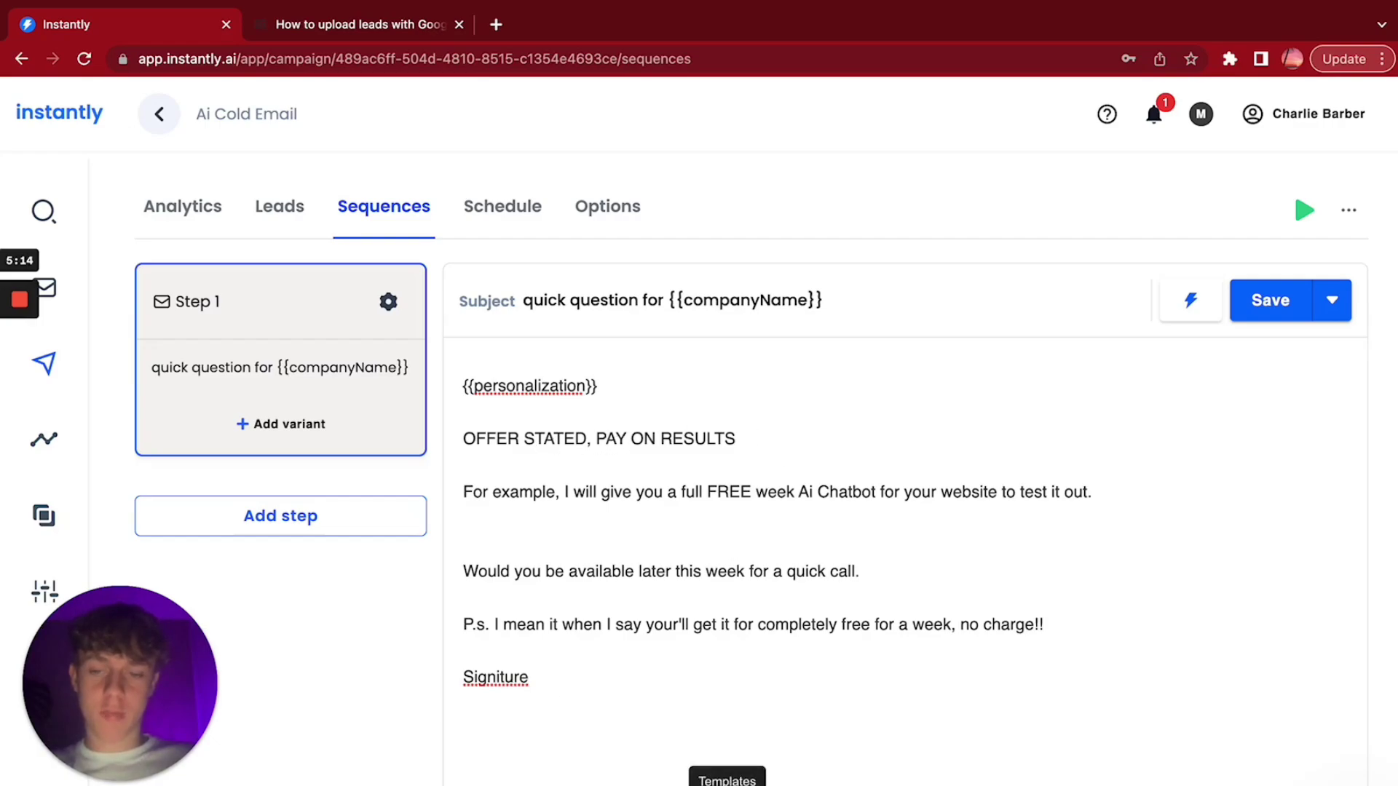
{"action": "type", "text": "{"}
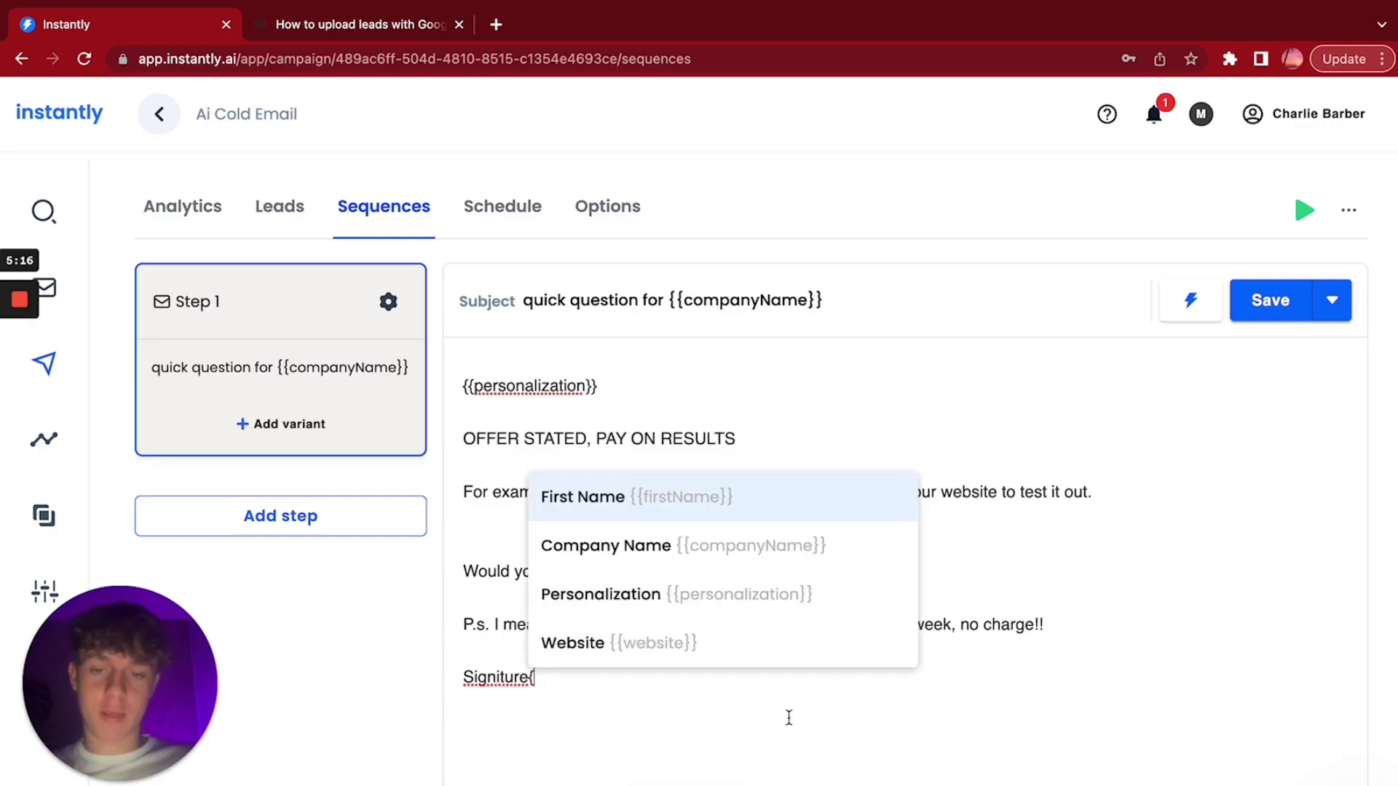
{"action": "double_click", "coordinate": [1032, 493]}
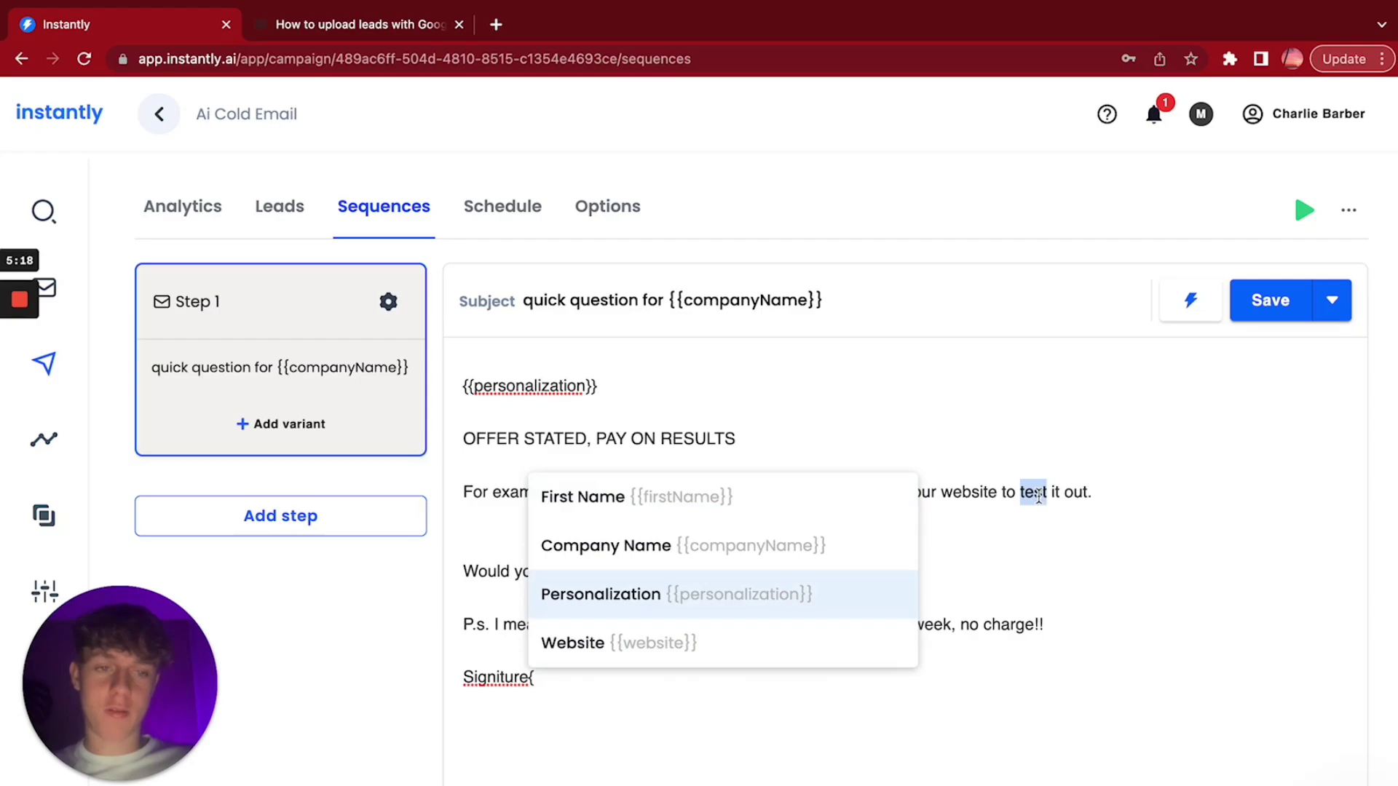
{"action": "double_click", "coordinate": [1029, 624]}
{"action": "left_click", "coordinate": [1028, 624]}
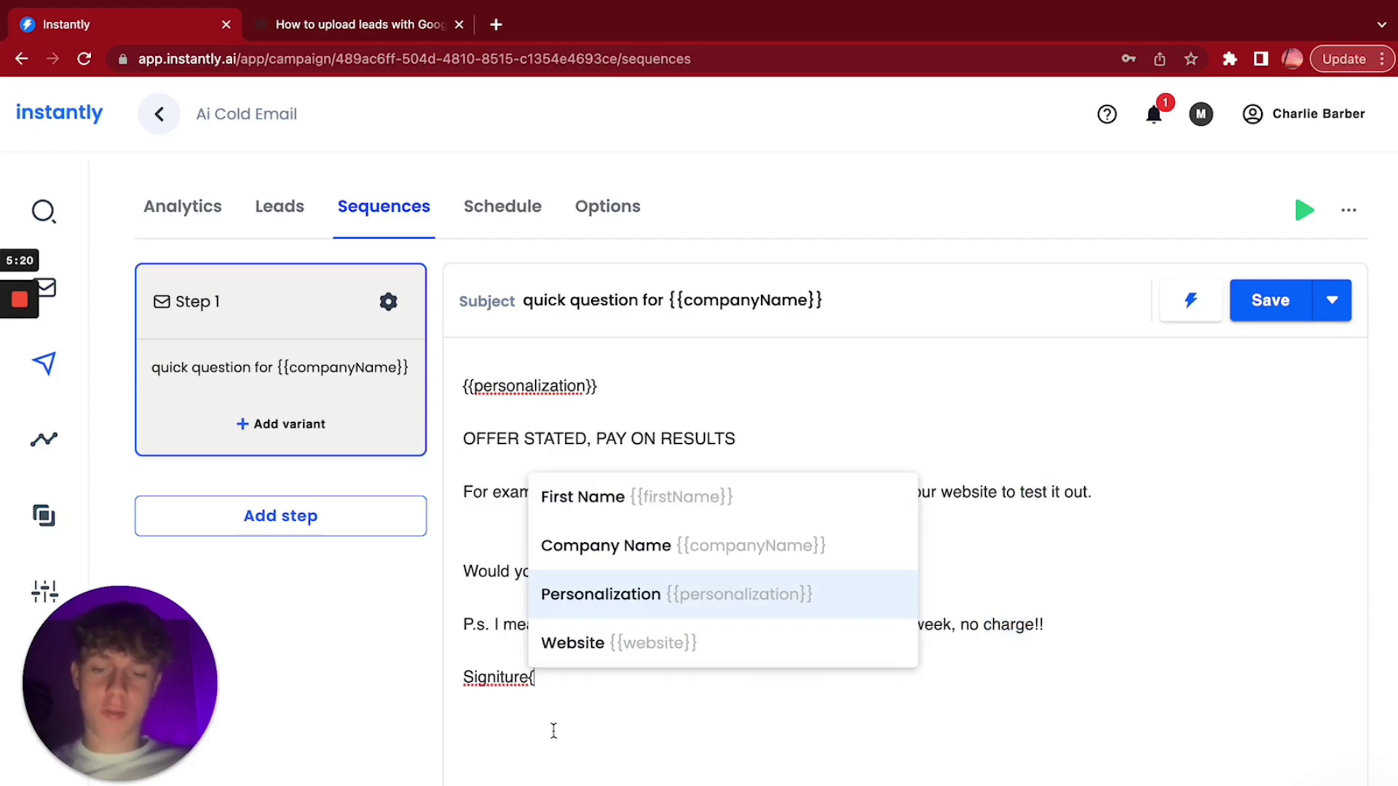
{"action": "left_click", "coordinate": [1191, 300]}
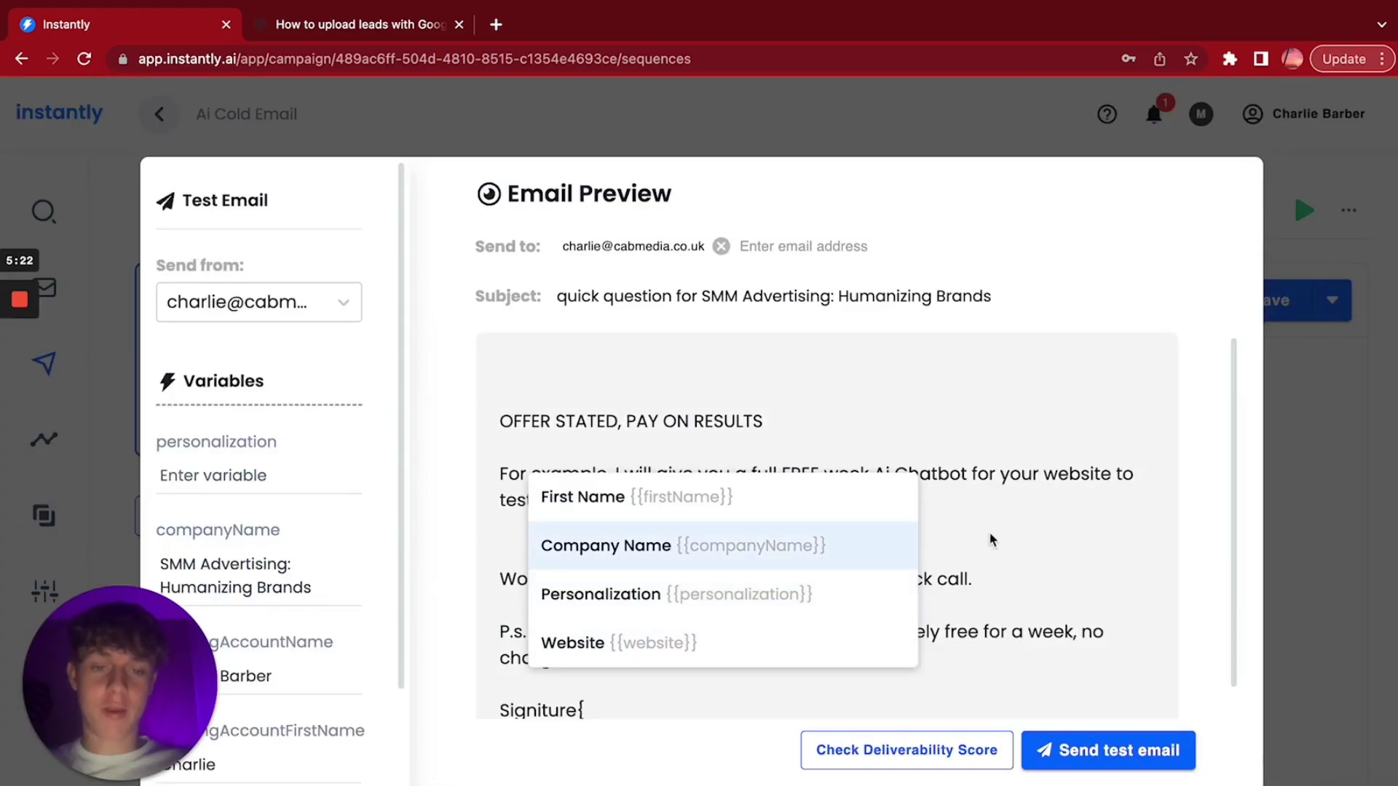
{"action": "key", "text": "Escape"}
{"action": "left_click", "coordinate": [645, 650]}
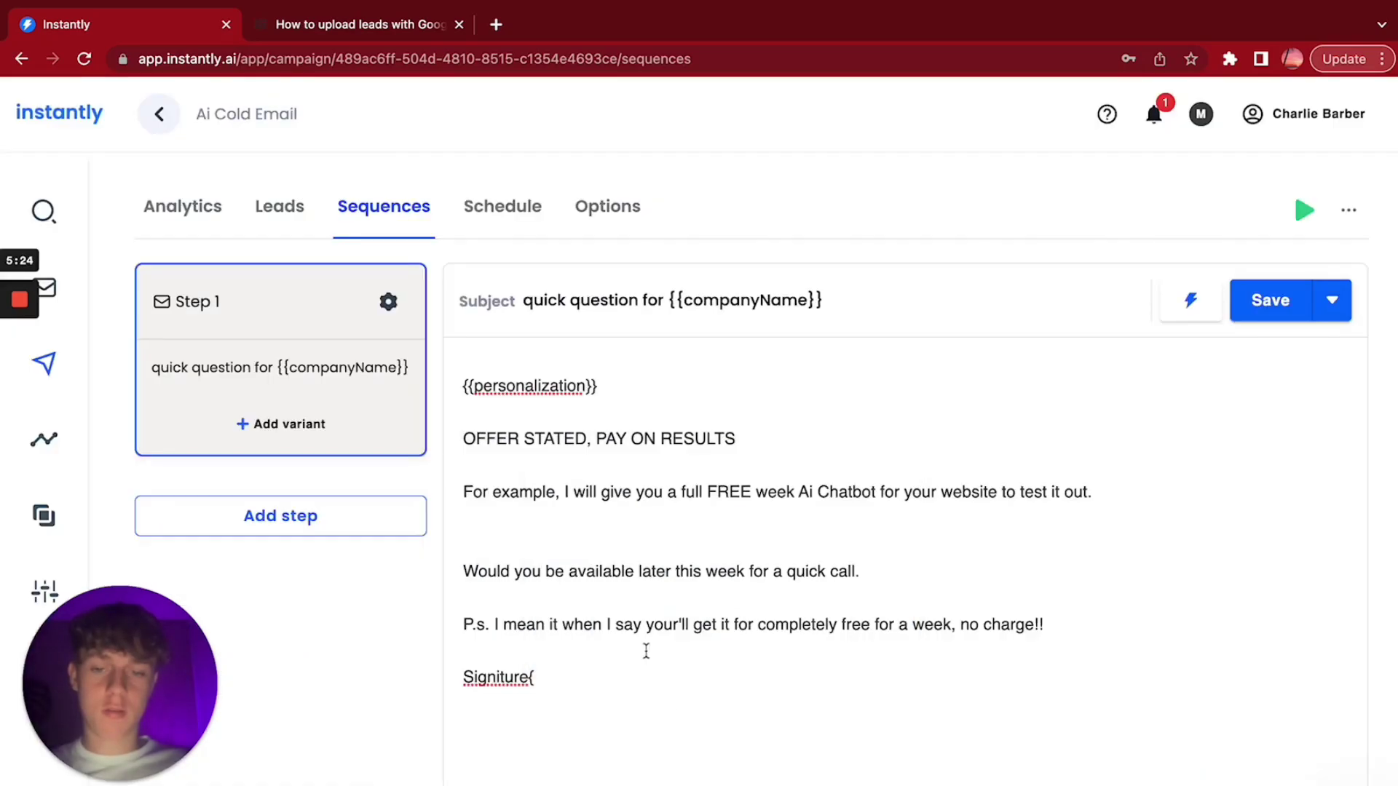
{"action": "key", "text": "BackSpace"}
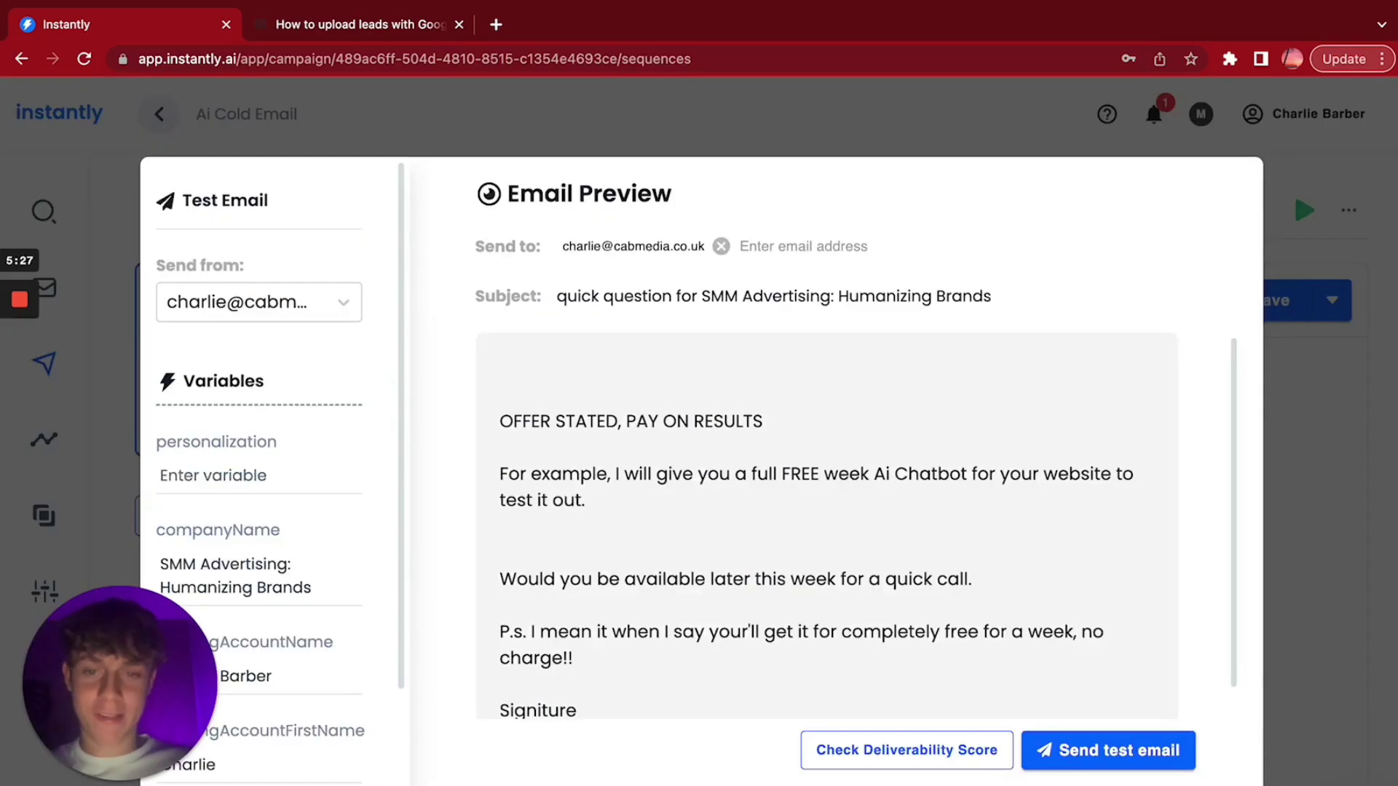
- Preview the email, its subject rendering as 'quick question for SMM Advertising: Humanizing Brands'
{"action": "left_click", "coordinate": [466, 783]}
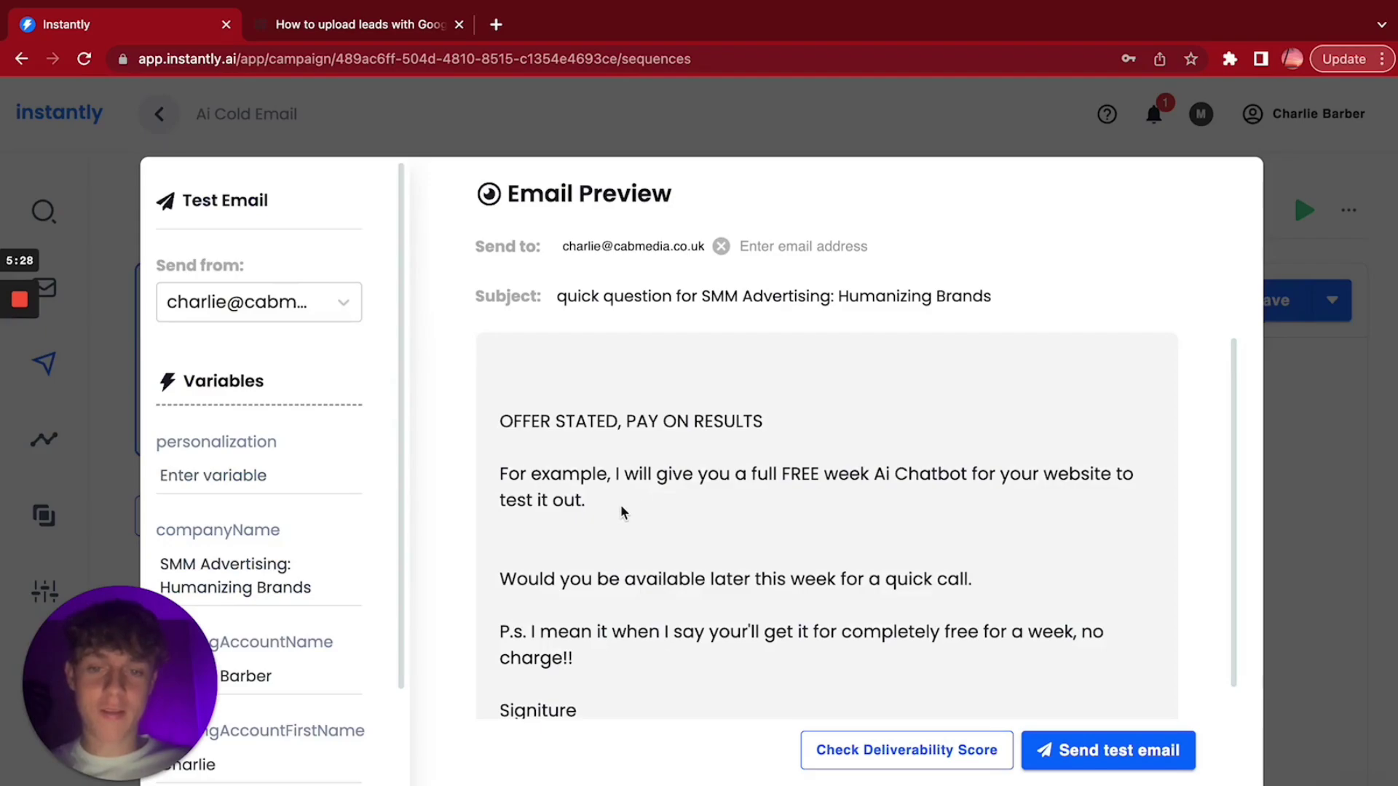
{"action": "scroll", "coordinate": [620, 510], "scroll_direction": "down", "scroll_amount": 1}
{"action": "scroll", "coordinate": [620, 510], "scroll_direction": "up", "scroll_amount": 1}
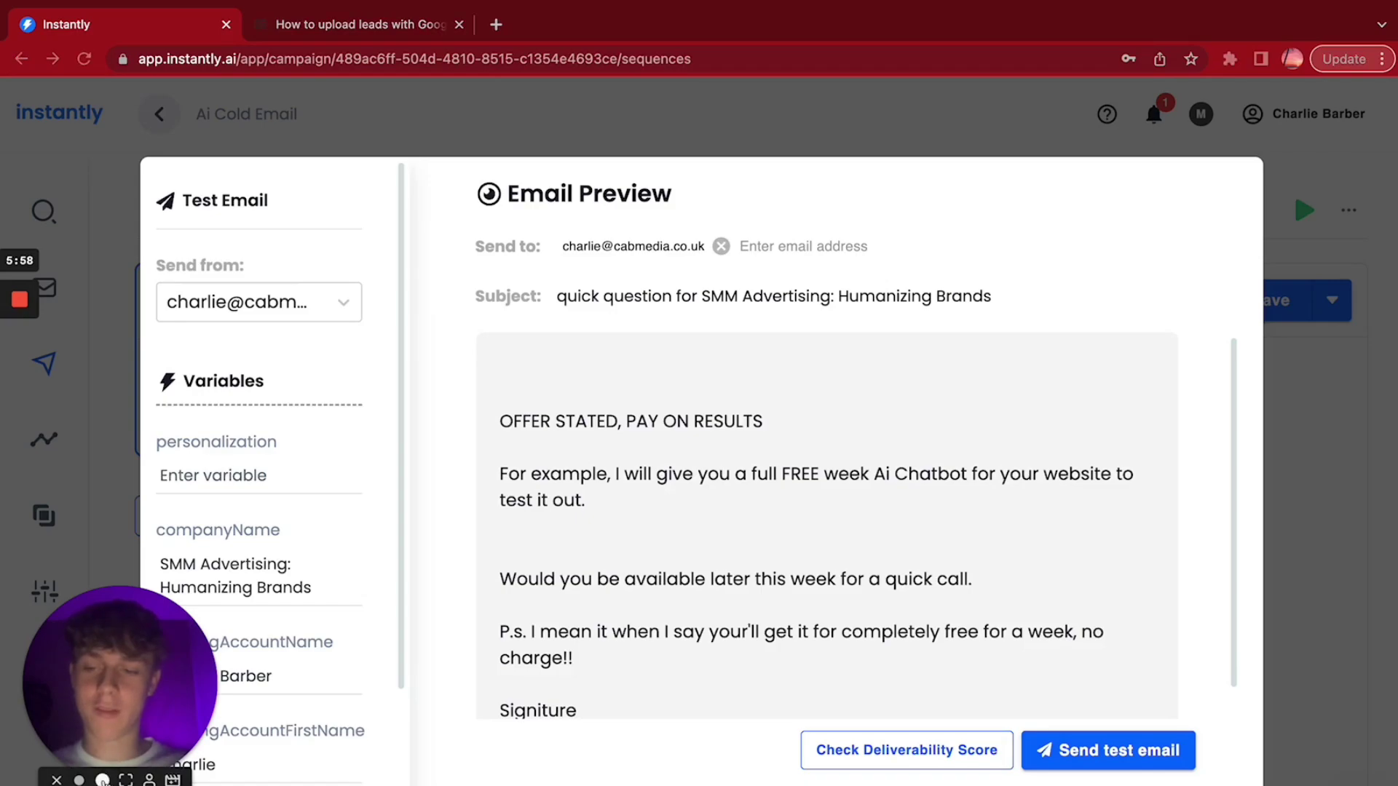
{"action": "left_click", "coordinate": [102, 780]}
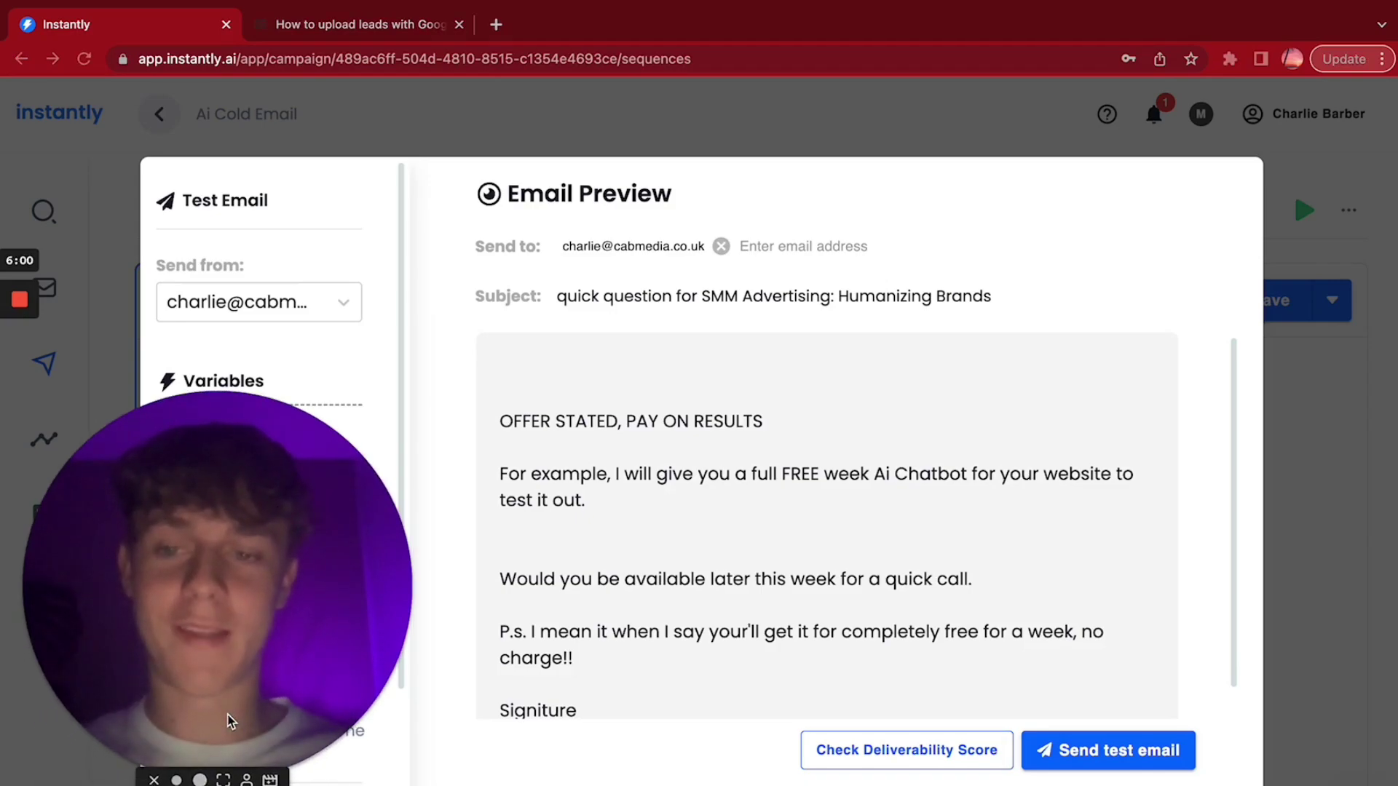